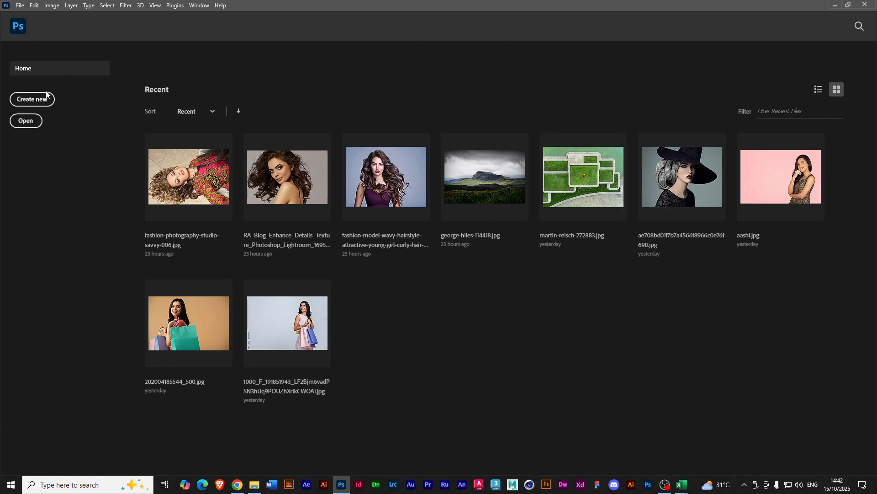
Create a new blank RGB document of 1890 x 1417 px with a white background.
left_click(32, 97)
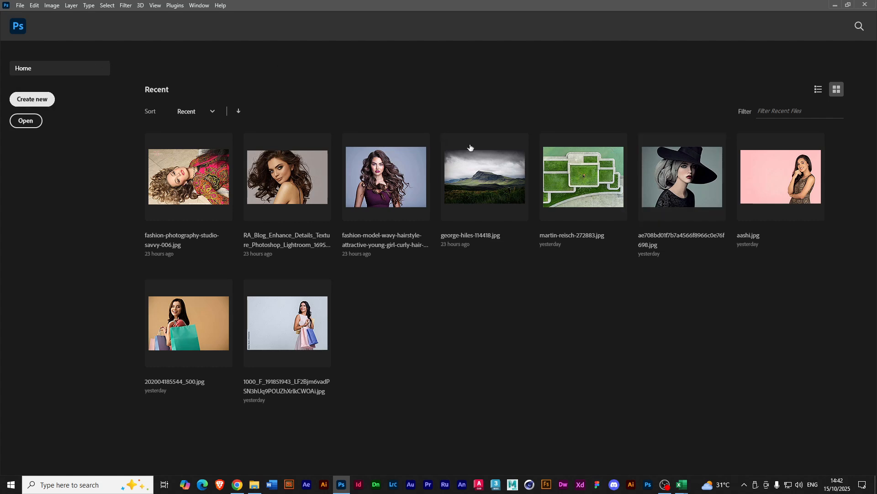
left_click(618, 379)
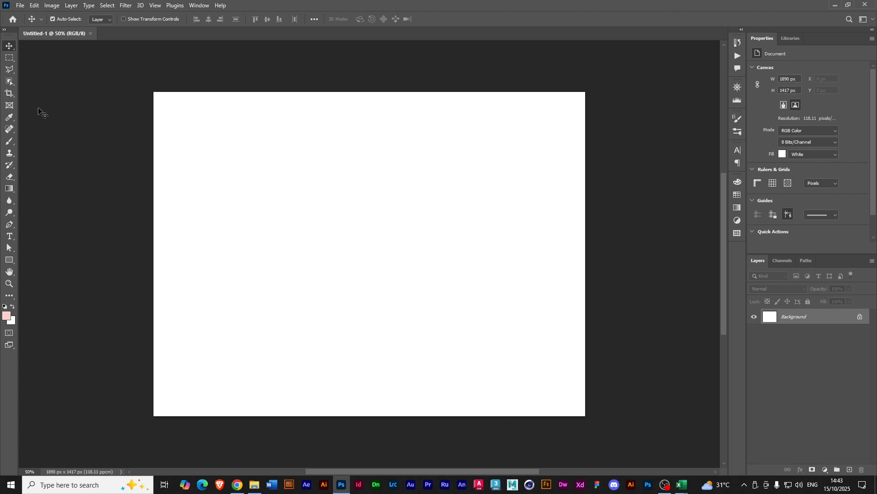
Switch to File Explorer and open the XD_pix folder inside AMSP > UI_UX.
mouse_move(255, 484)
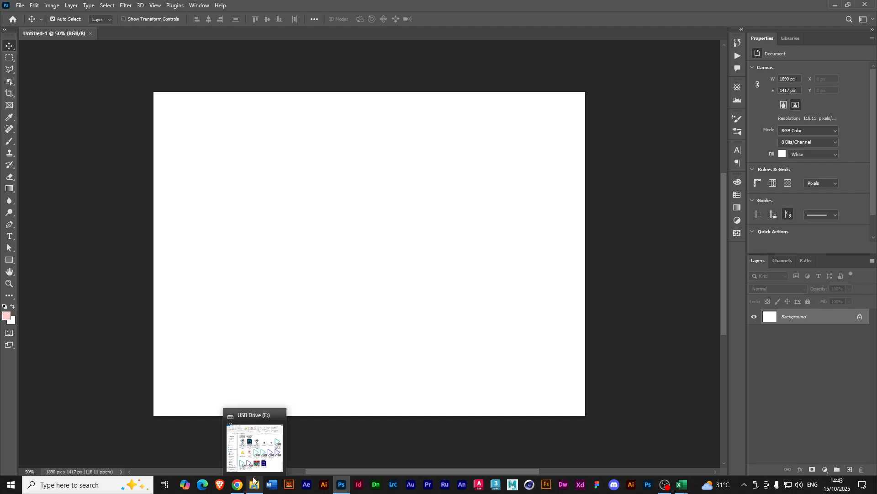
mouse_move(257, 421)
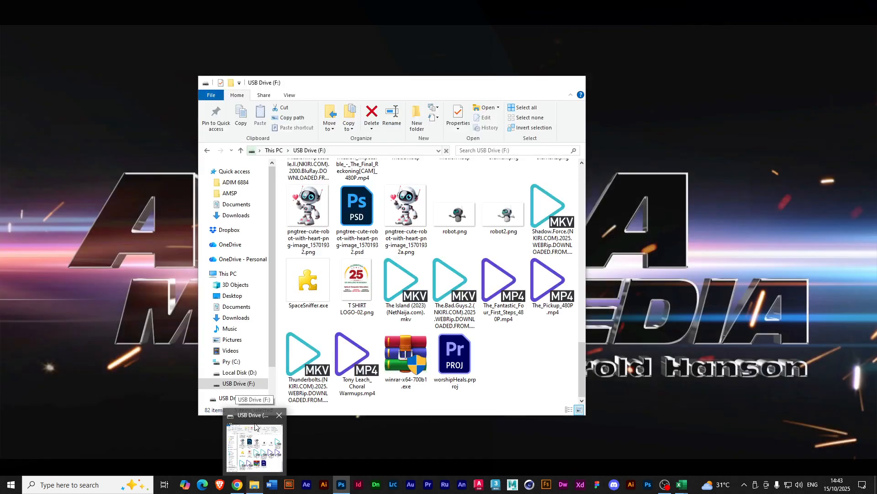
left_click(255, 430)
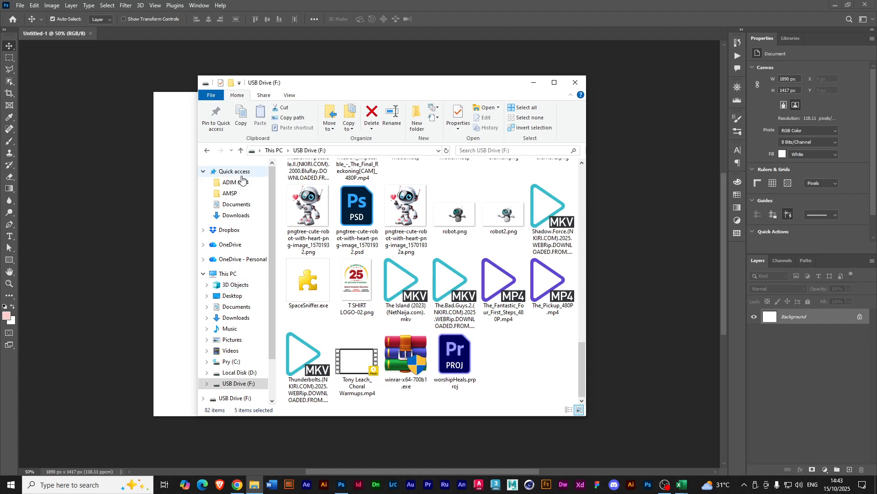
left_click(230, 195)
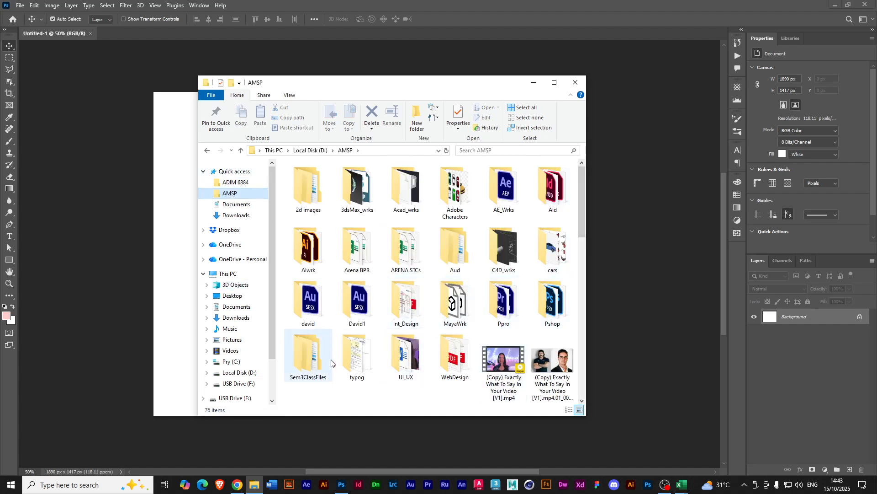
double_click(405, 363)
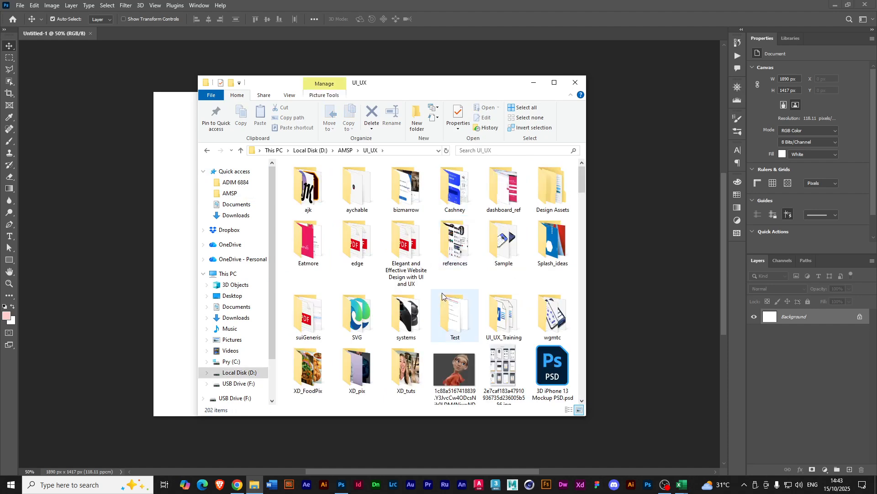
double_click(355, 373)
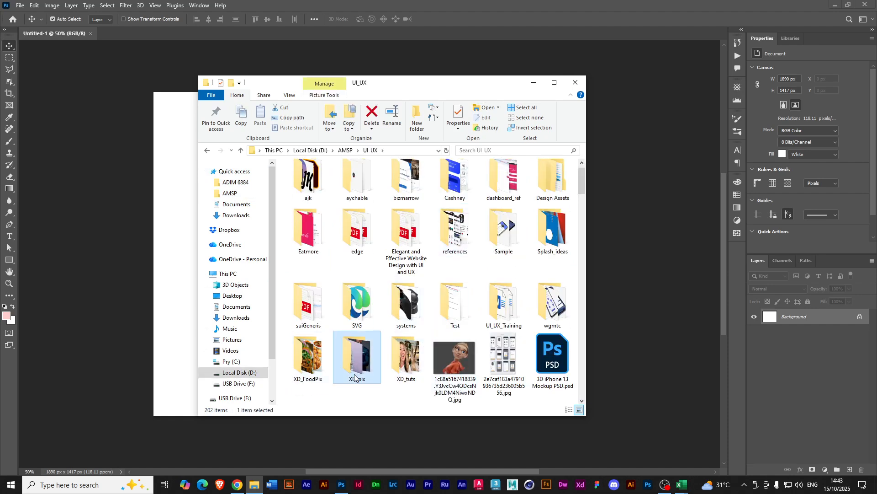
Place 2.JPG and 15-Depositphotos_141009944_S.jpg from the XD_pix folder together into the blank Photoshop document.
left_click_drag(581, 183, 582, 188)
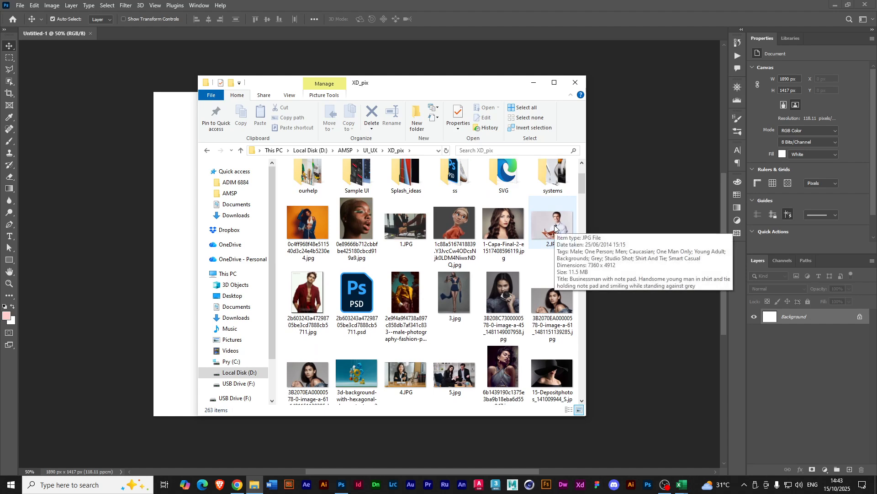
double_click(554, 227)
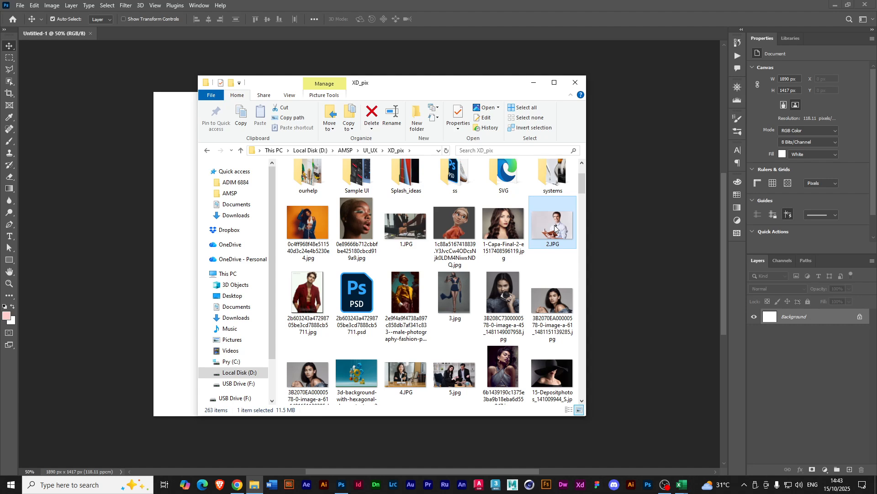
left_click(537, 377, "ctrl")
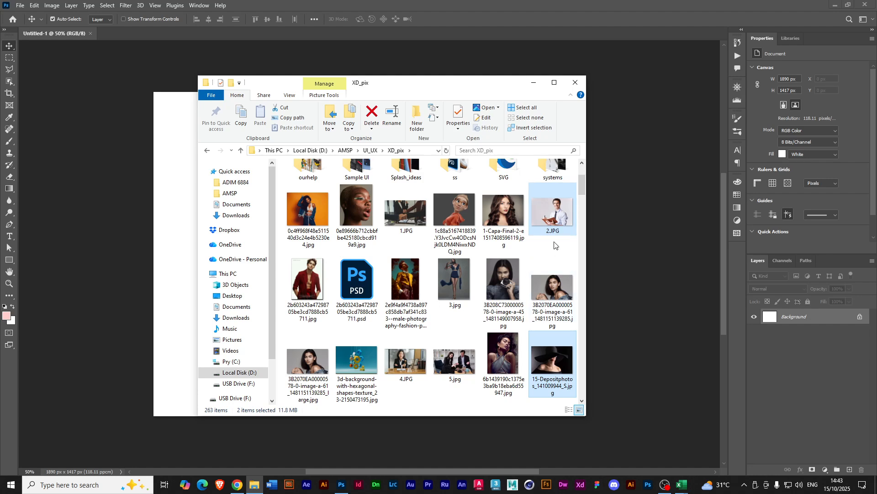
left_click_drag(550, 364, 176, 291)
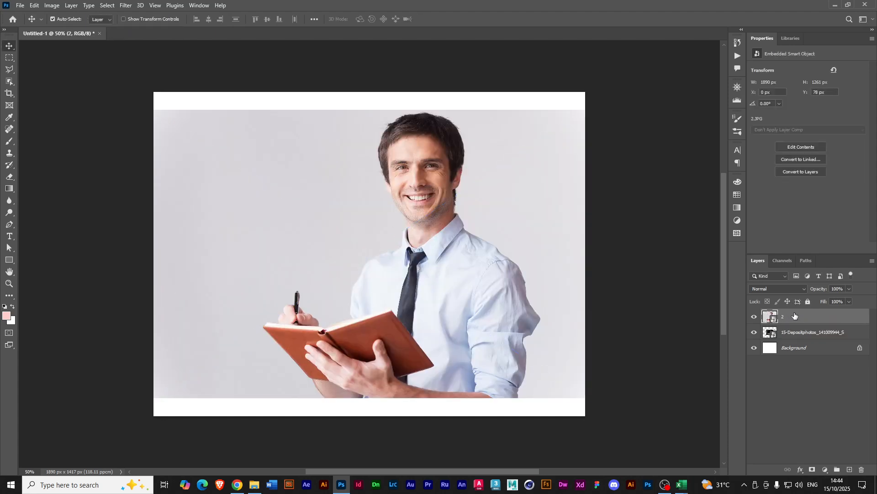
Stack layer 2 beneath the hat portrait and reposition both photos, putting the man's photo at X 28 px, Y 156 px.
left_click_drag(791, 317, 772, 340)
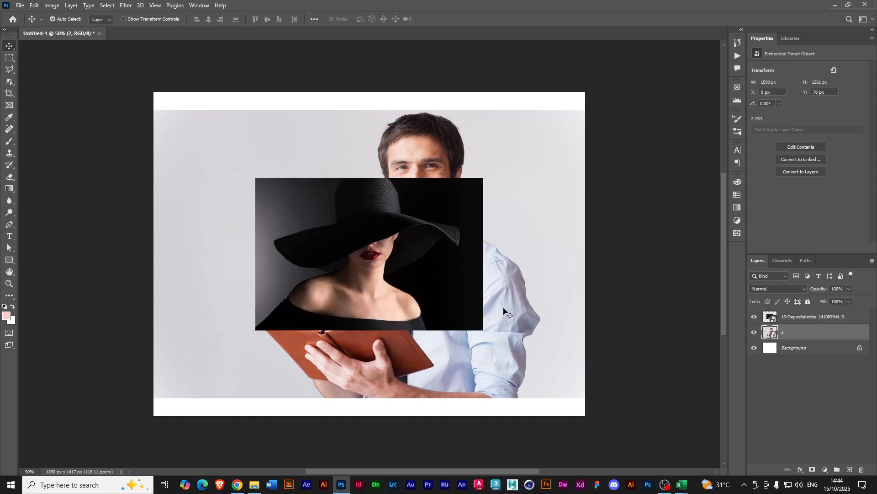
left_click_drag(416, 247, 314, 162)
left_click(438, 348)
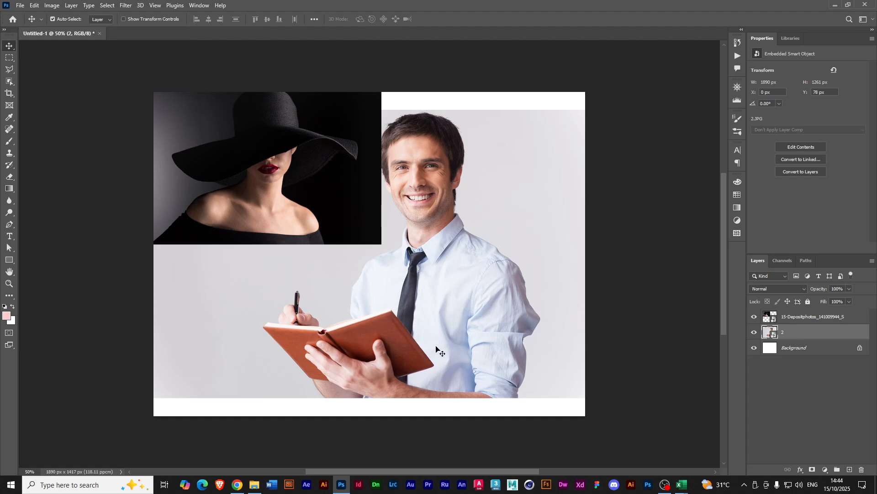
left_click_drag(454, 343, 461, 363)
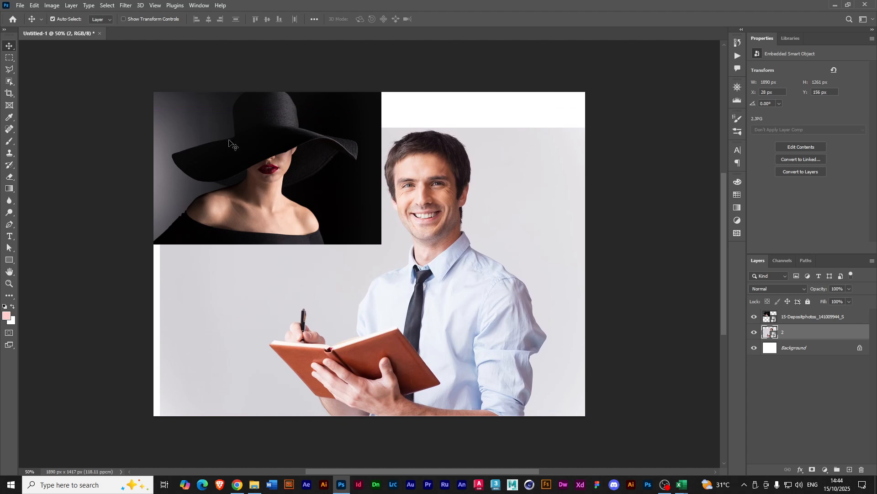
Show transform controls for the hat portrait and position it at X 0 px, Y 0 px in the canvas's upper-left corner.
left_click(243, 172)
left_click_drag(284, 192, 289, 219)
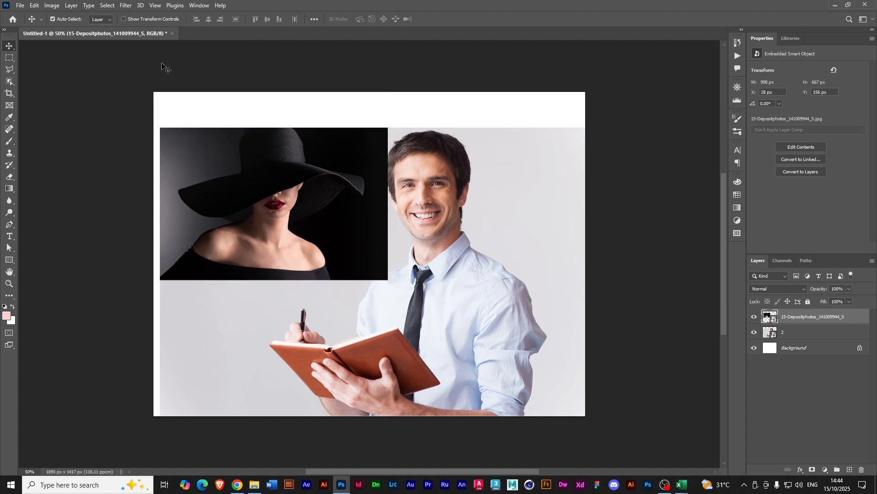
left_click(124, 19)
left_click_drag(208, 208, 206, 173)
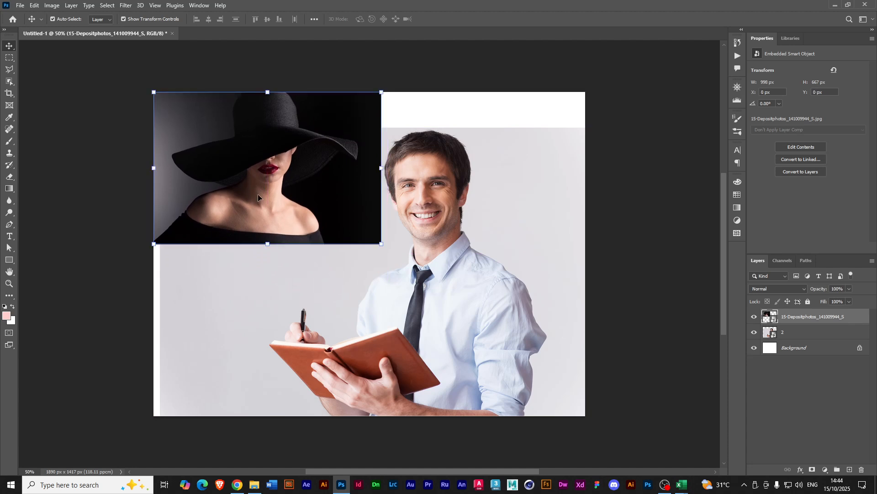
Check the file details of 15-Depositphotos_141009944_S.jpg in File Explorer and return to the Photoshop document.
left_click(254, 484)
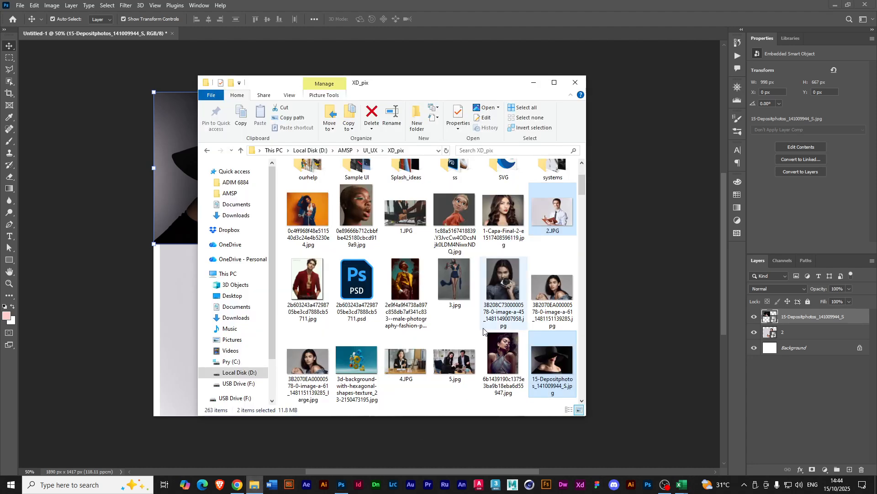
left_click(530, 346)
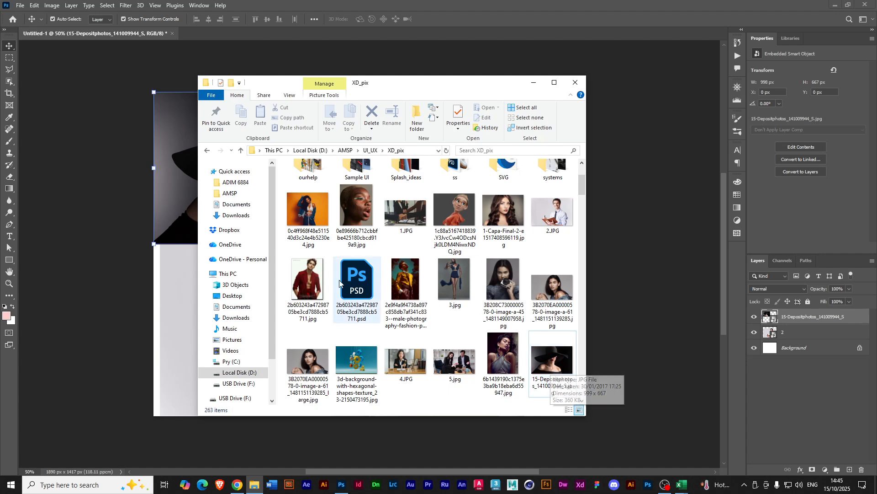
left_click(157, 266)
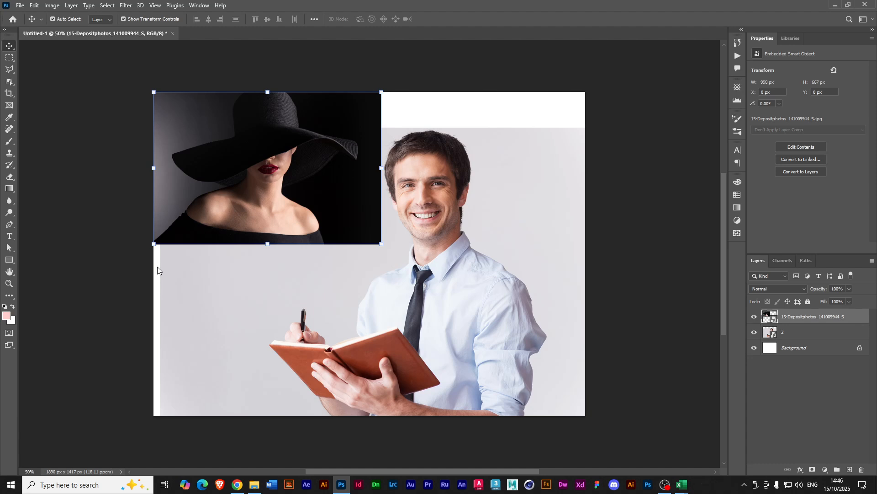
Browse the XD_pix folder in File Explorer for images.jpg and open it in a maximized photo viewer.
left_click(254, 484)
scroll(433, 312, "down", 8)
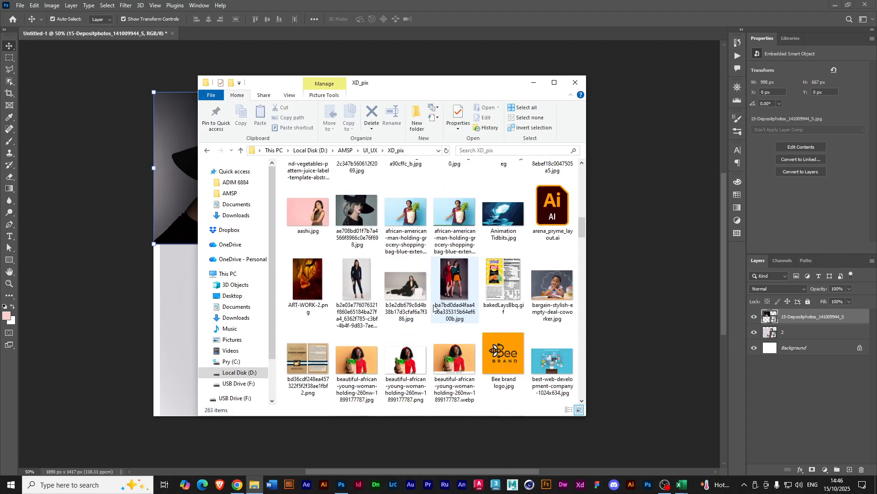
scroll(433, 309, "down", 20)
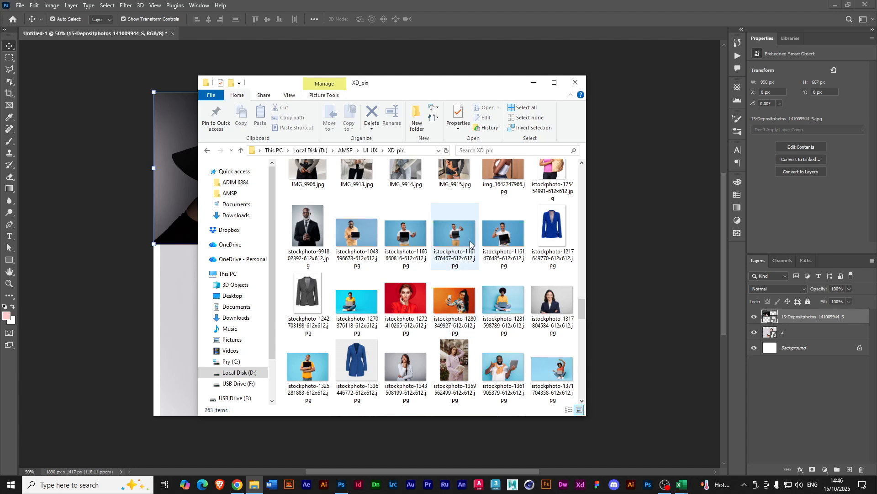
scroll(500, 225, "up", 2)
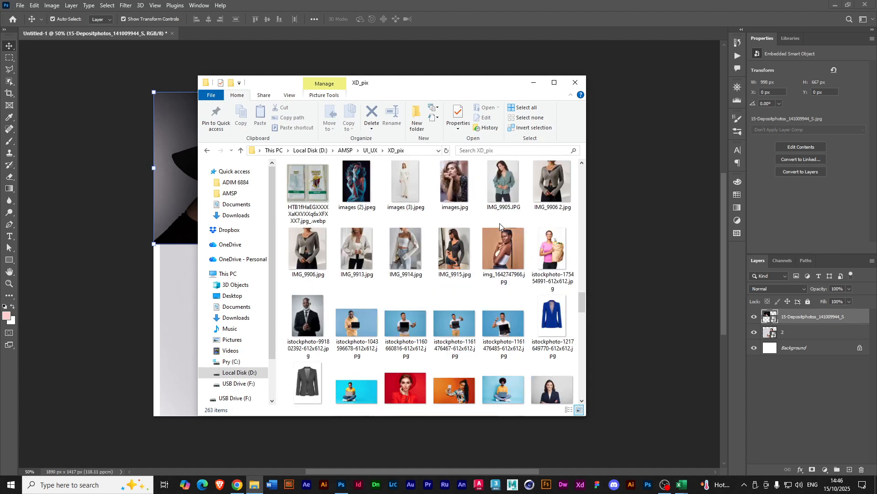
double_click(459, 188)
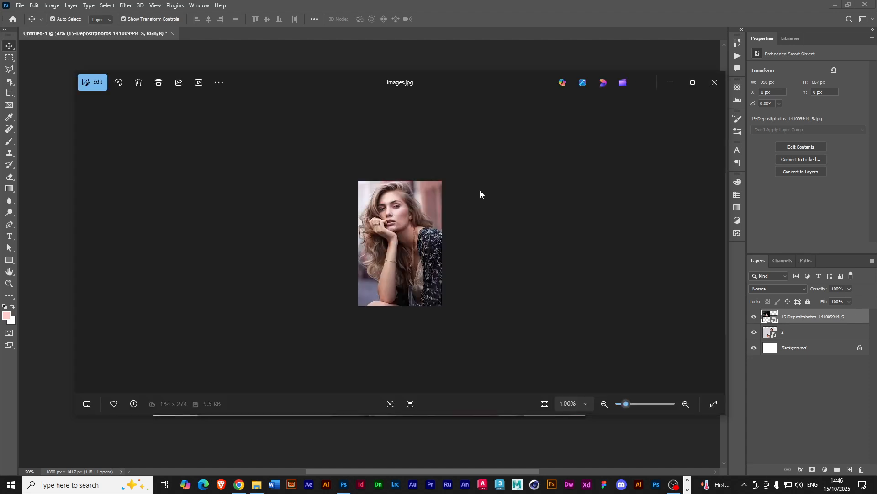
left_click(693, 82)
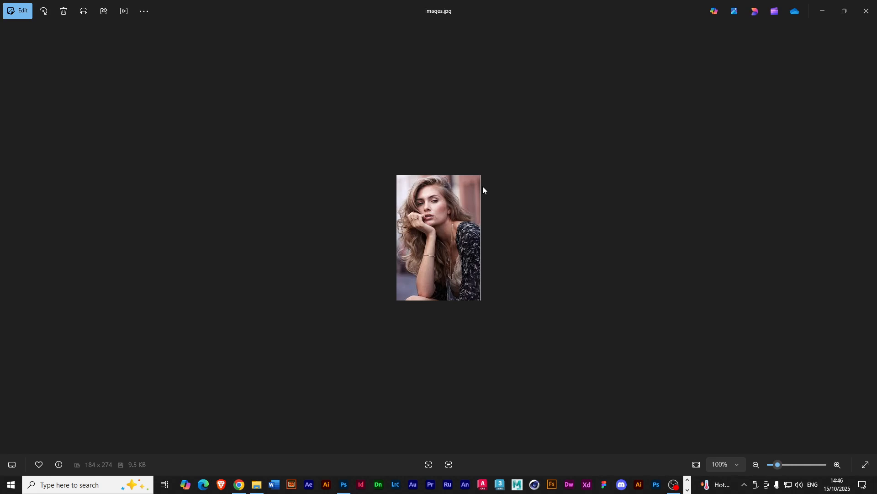
Examine the image quality of the woman's face, hand and hair in images.jpg at up to 800% magnification, finishing with the whole picture.
scroll(414, 199, "up", 6)
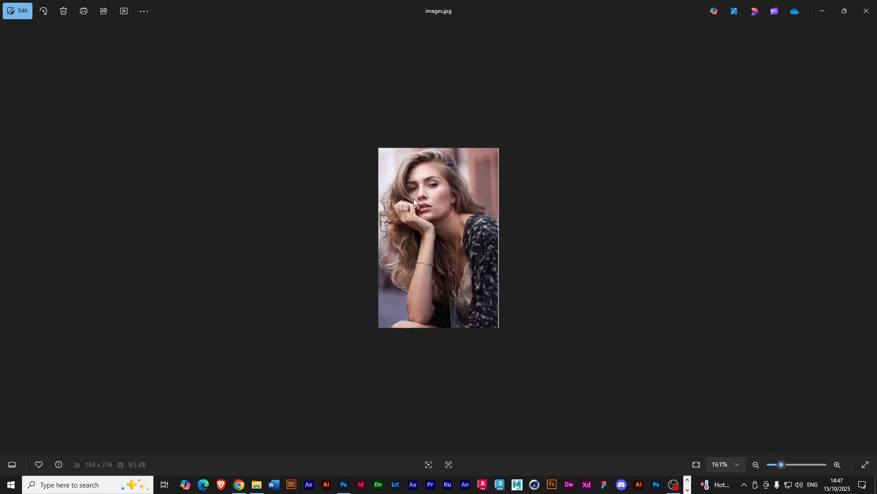
scroll(414, 200, "up", 5)
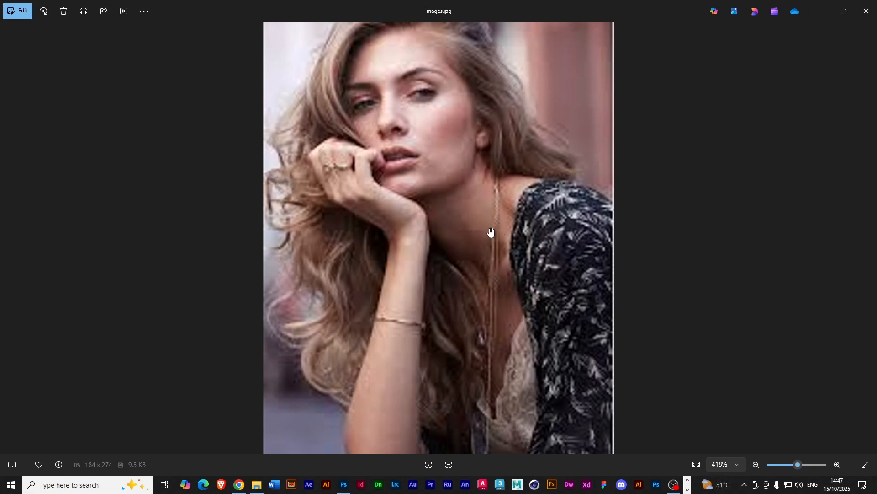
scroll(446, 147, "up", 2)
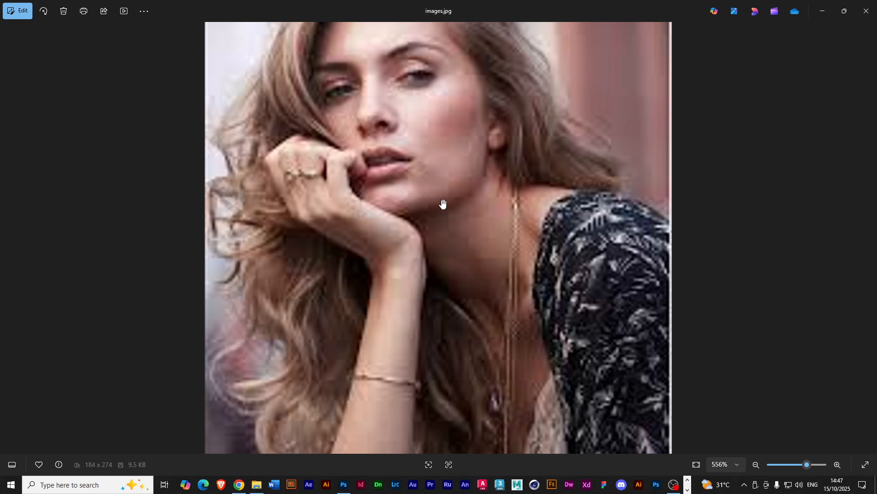
scroll(507, 212, "up", 2)
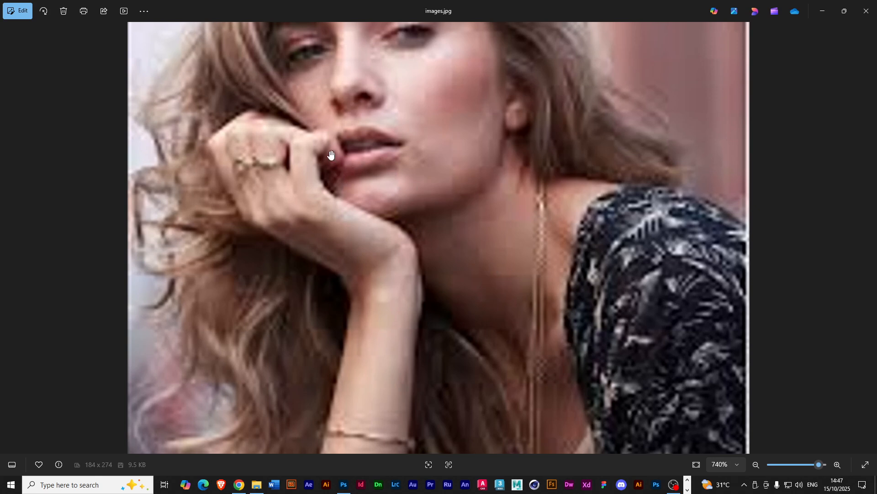
left_click_drag(344, 116, 342, 227)
scroll(376, 192, "up", 1)
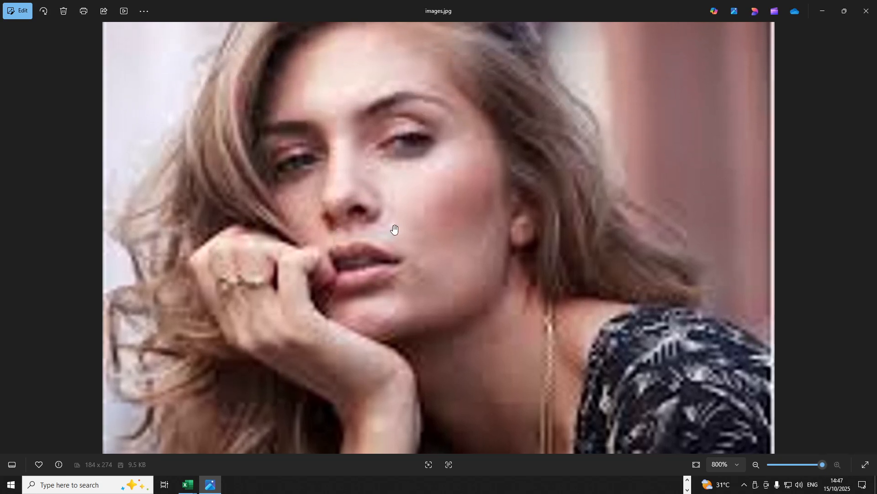
scroll(452, 320, "down", 1)
scroll(466, 348, "up", 1)
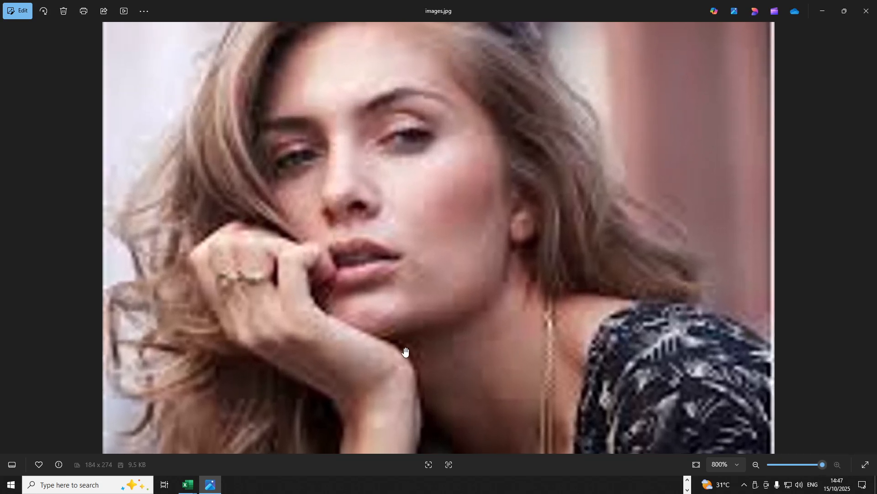
left_click_drag(396, 348, 390, 196)
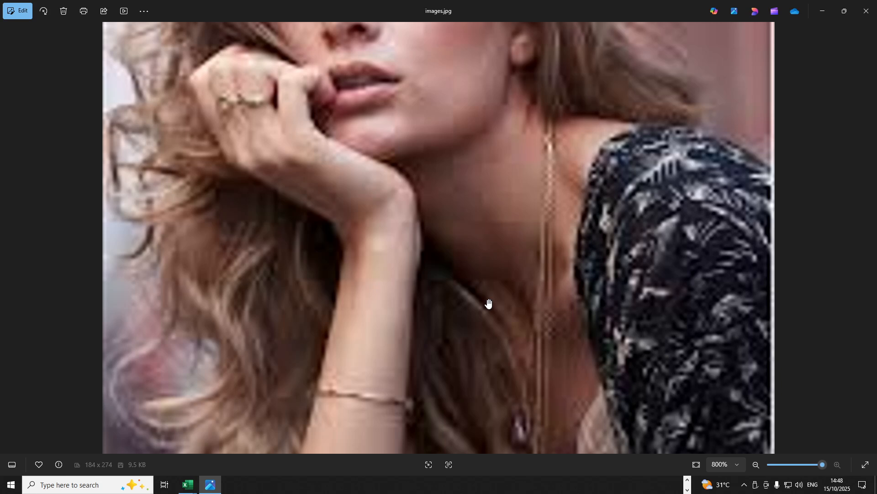
scroll(492, 287, "down", 5)
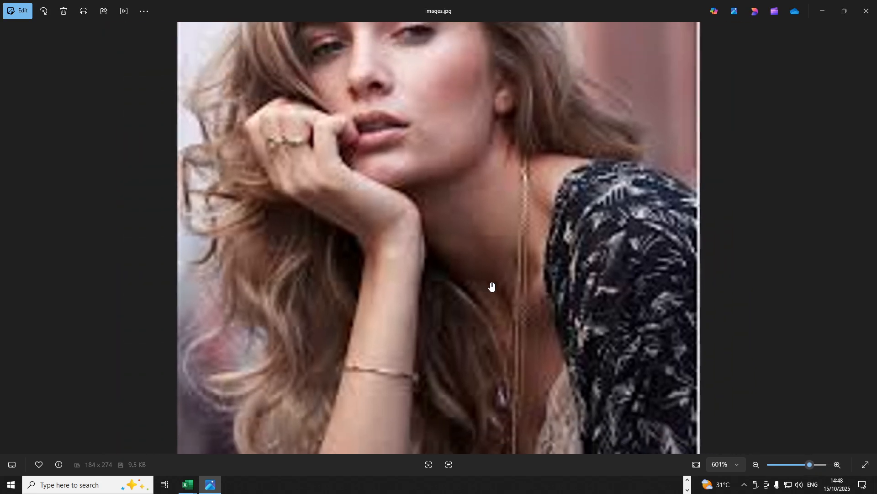
scroll(492, 287, "down", 4)
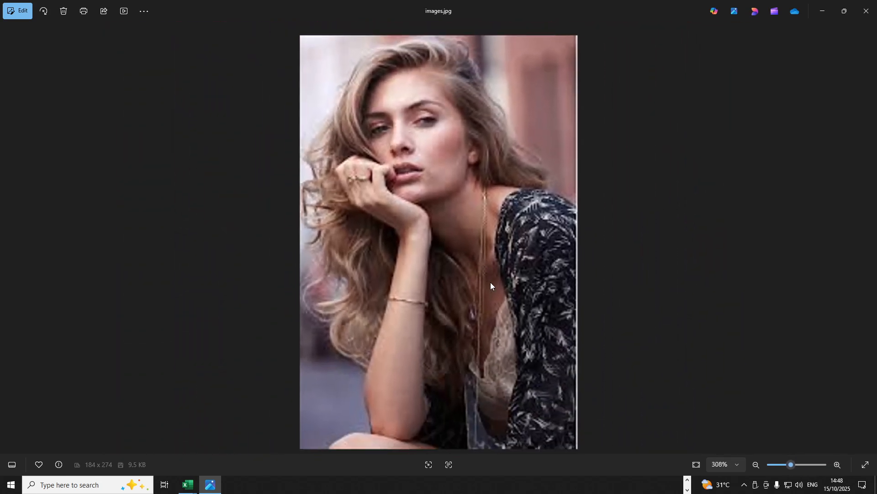
scroll(490, 284, "down", 2)
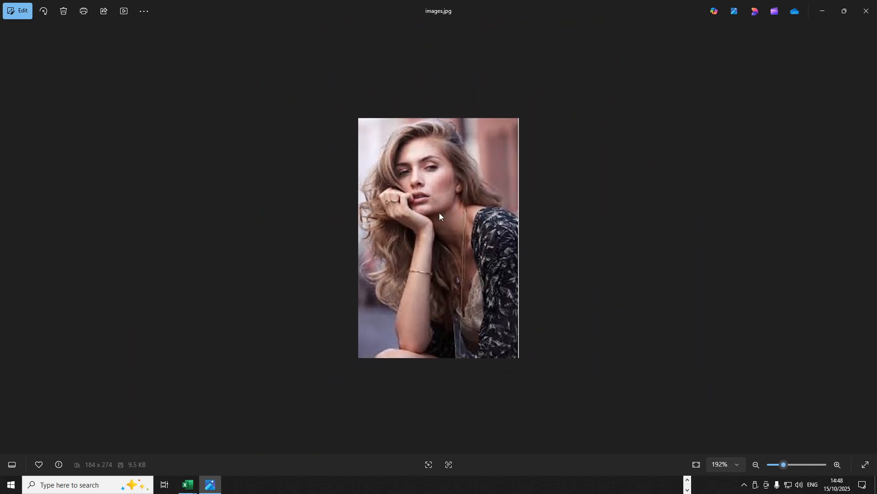
Find 2.JPG near the start of the XD_pix folder in File Explorer and open it in a maximized photo viewer.
scroll(440, 216, "up", 2)
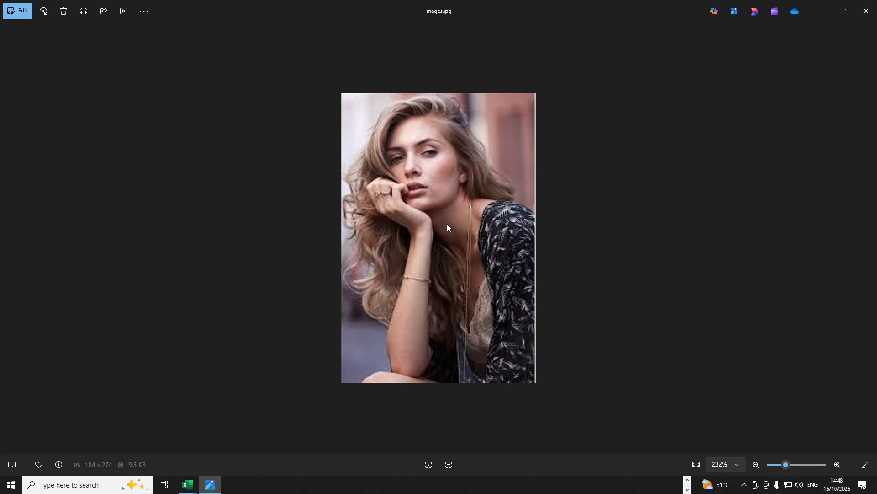
scroll(484, 229, "down", 4)
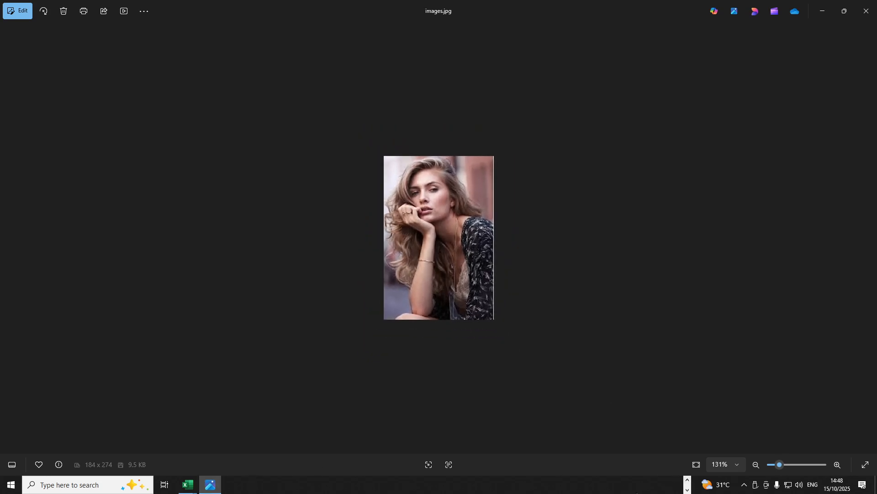
left_click(688, 480)
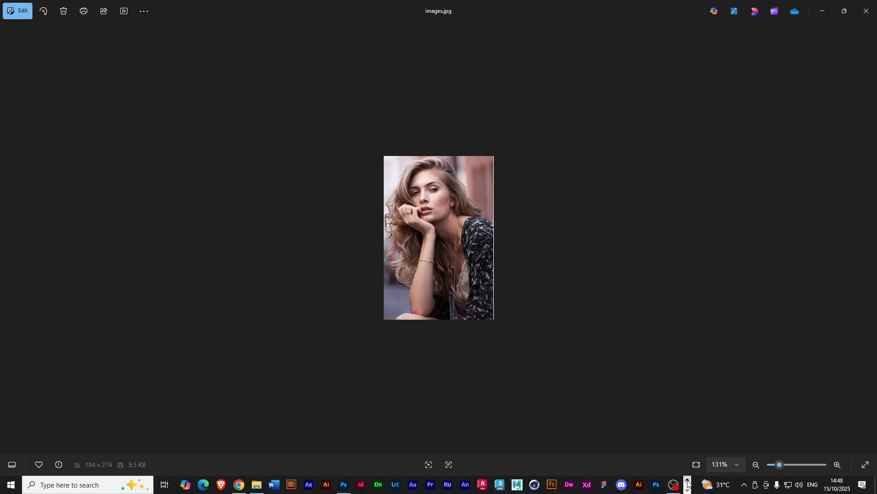
left_click(256, 485)
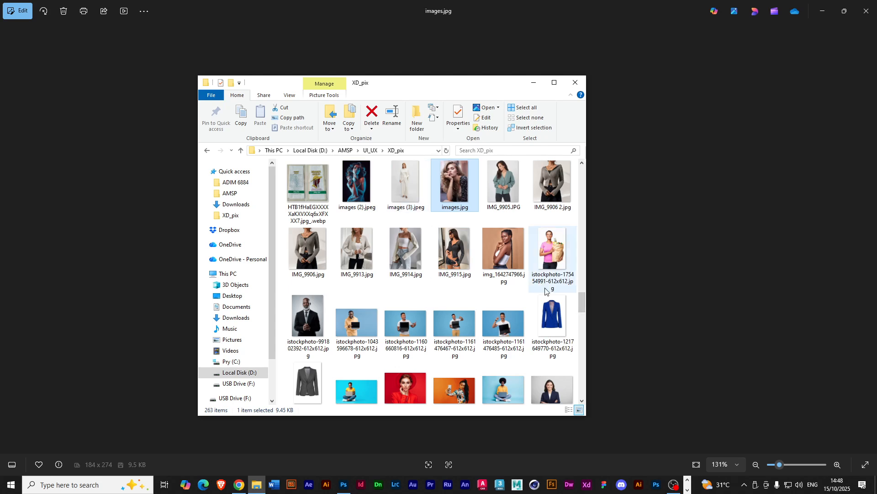
left_click_drag(581, 307, 572, 198)
double_click(548, 200)
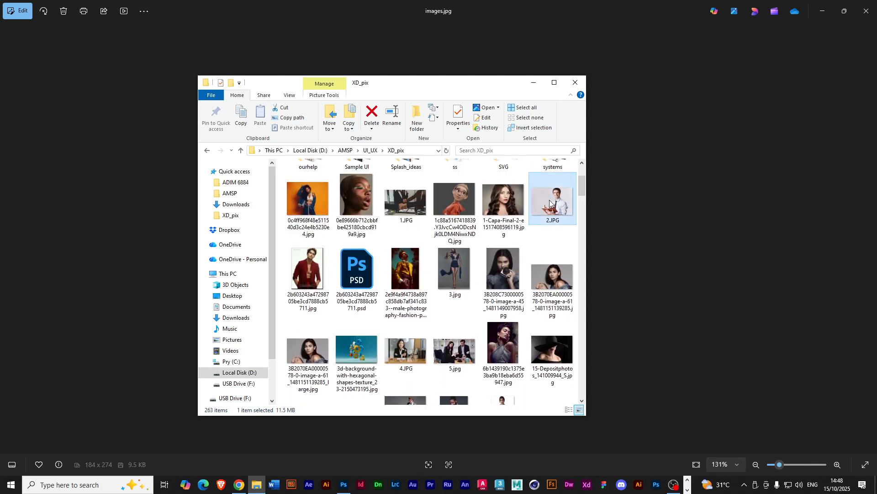
left_click(533, 83)
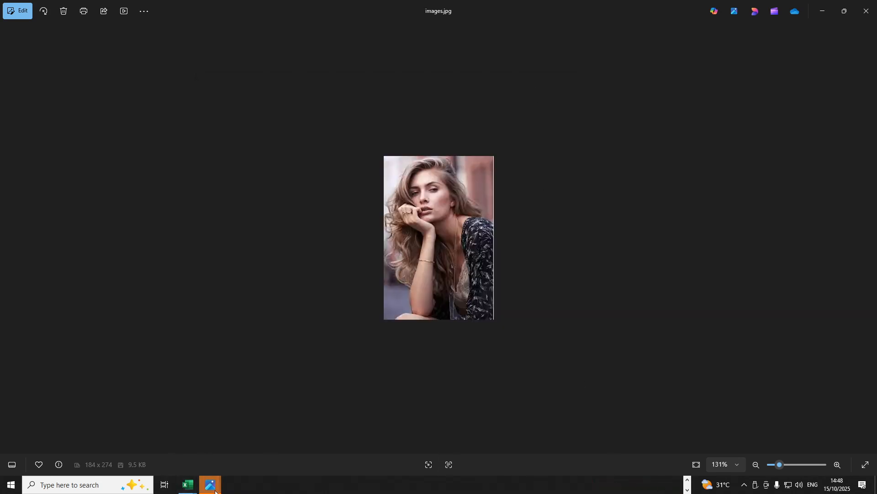
mouse_move(214, 487)
left_click(263, 449)
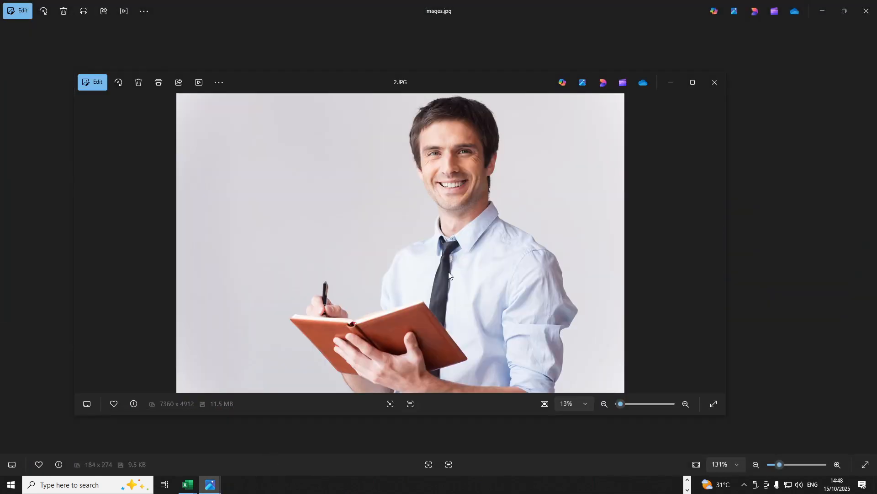
left_click(693, 83)
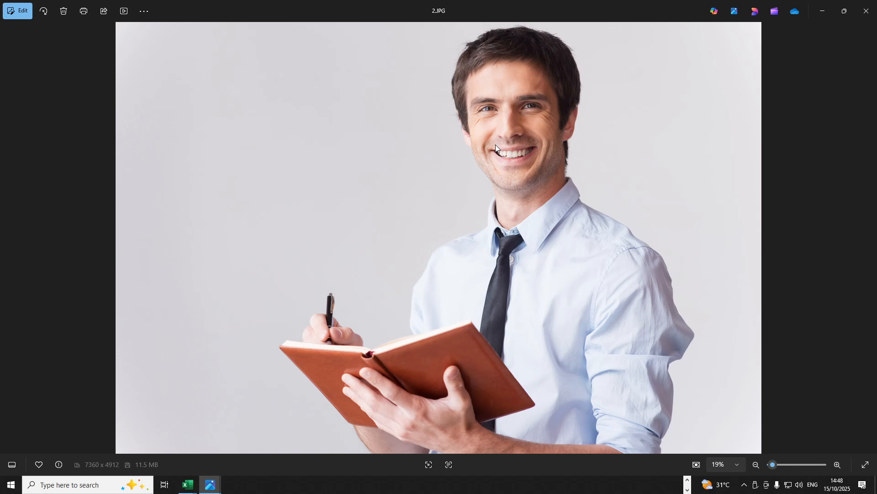
Examine the man's face in 2.JPG at up to 146% magnification and check the picture's file details in File Explorer.
scroll(490, 98, "up", 5)
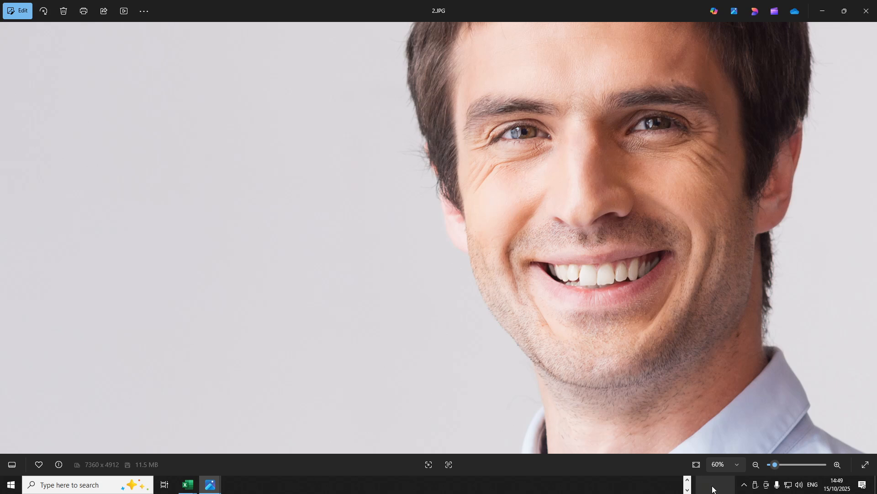
left_click(687, 479)
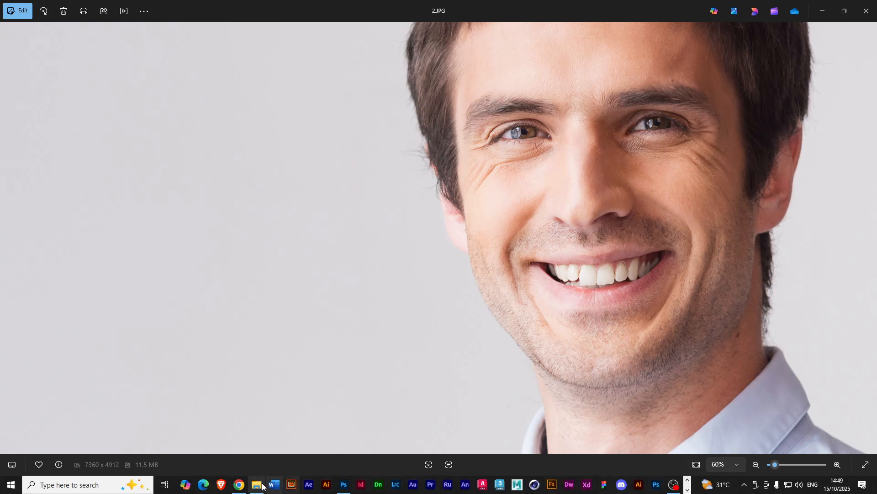
mouse_move(251, 489)
left_click(251, 413)
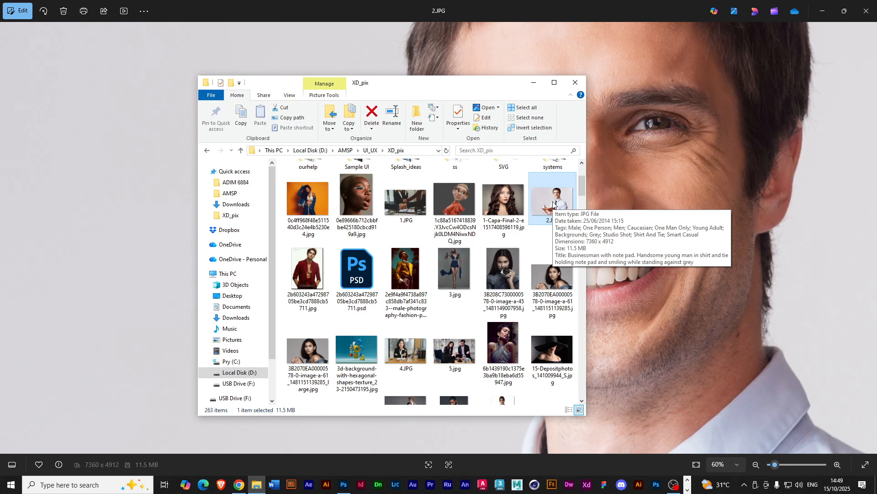
scroll(700, 131, "up", 5)
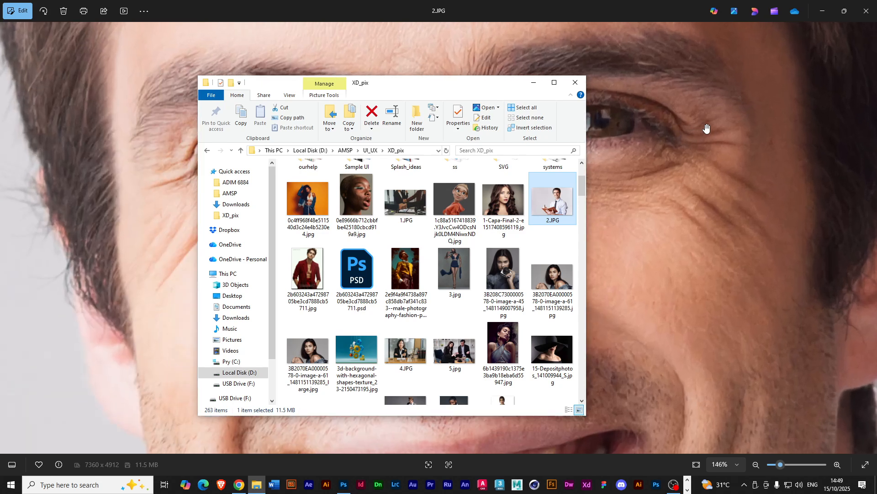
left_click(533, 83)
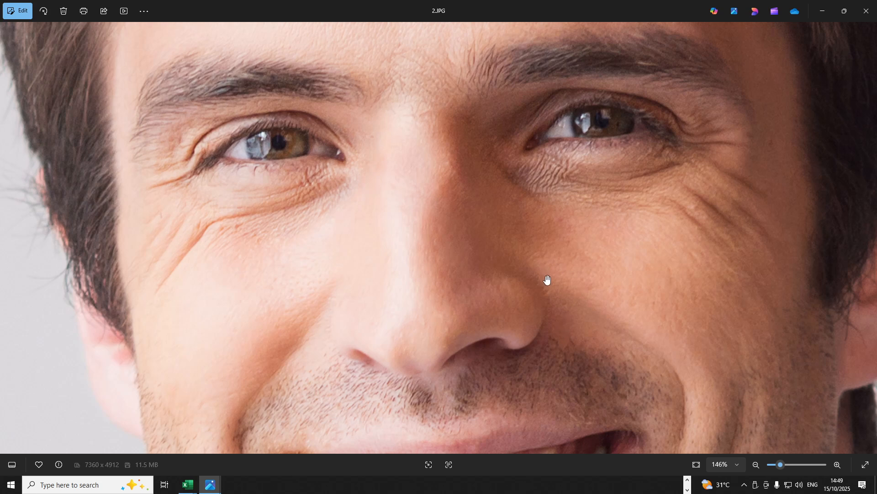
scroll(480, 216, "down", 4)
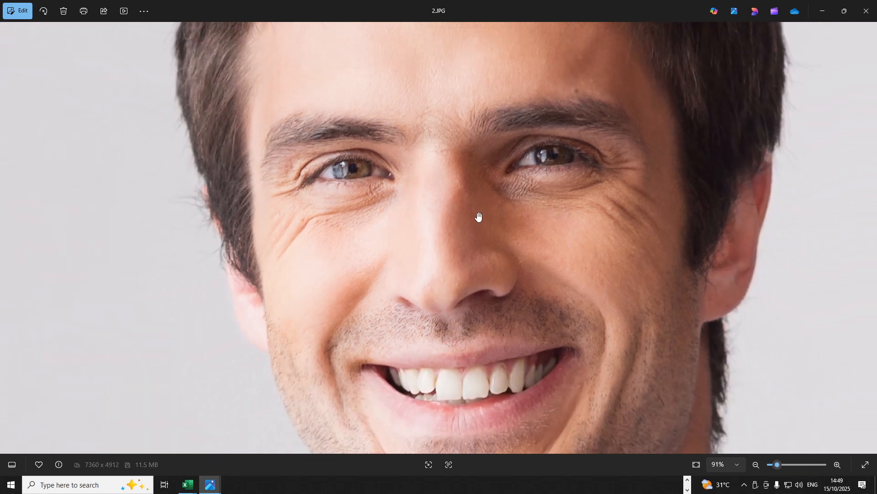
scroll(479, 216, "down", 2)
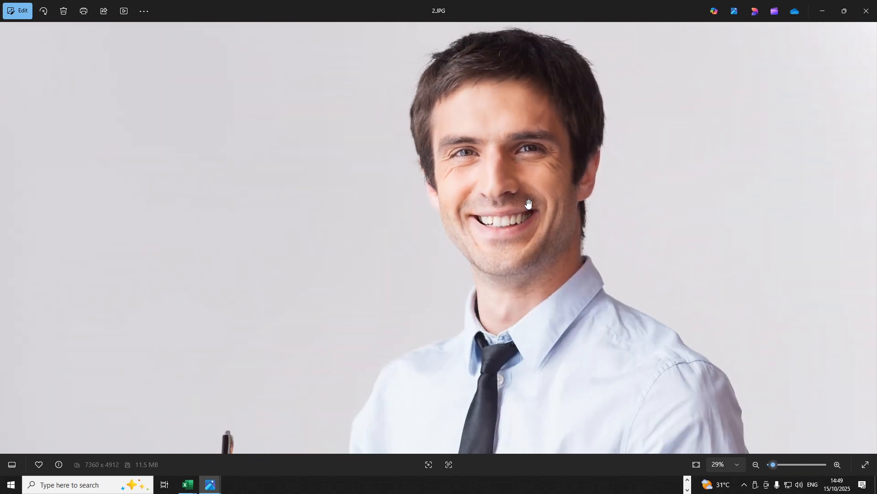
scroll(529, 204, "up", 2)
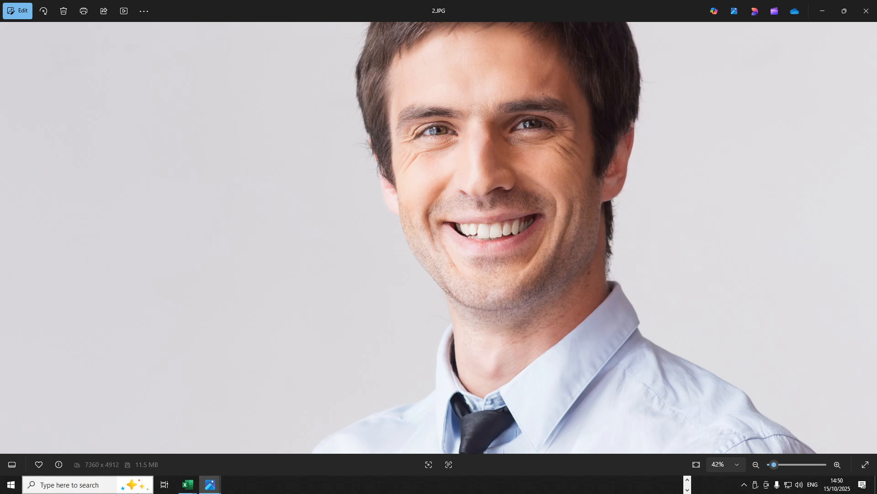
Compare images.jpg at 100% magnification with 2.JPG, finishing with the whole of 2.JPG in view.
mouse_move(216, 490)
left_click(151, 434)
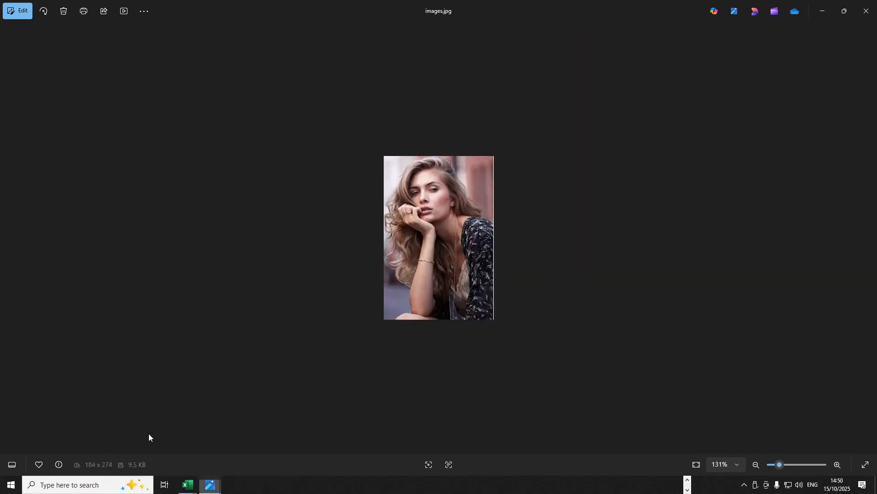
scroll(426, 234, "down", 1)
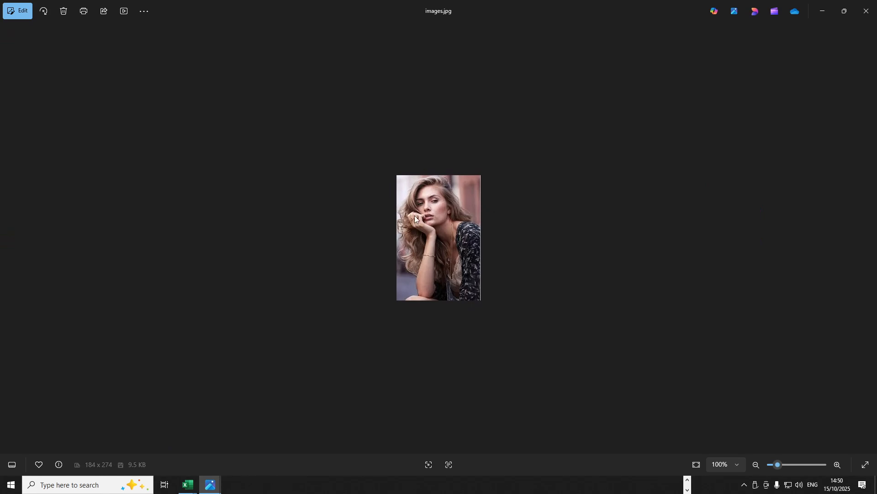
mouse_move(219, 483)
left_click(260, 446)
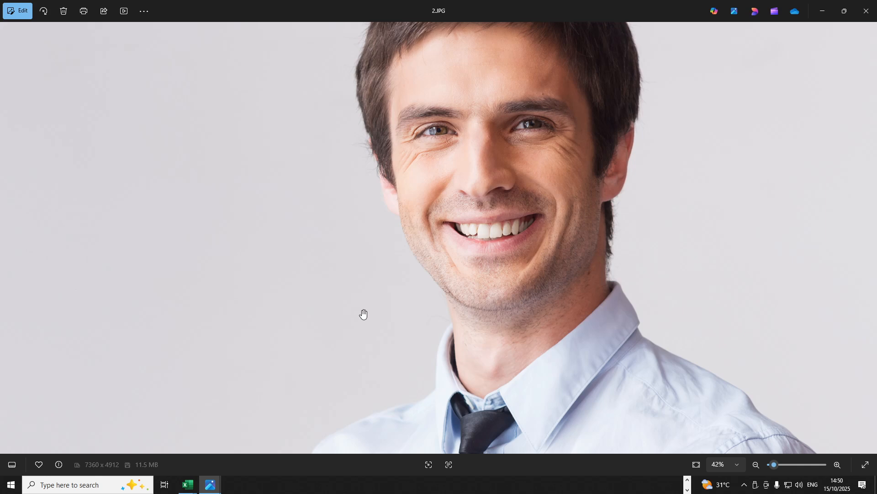
scroll(364, 314, "down", 1)
scroll(684, 163, "down", 3)
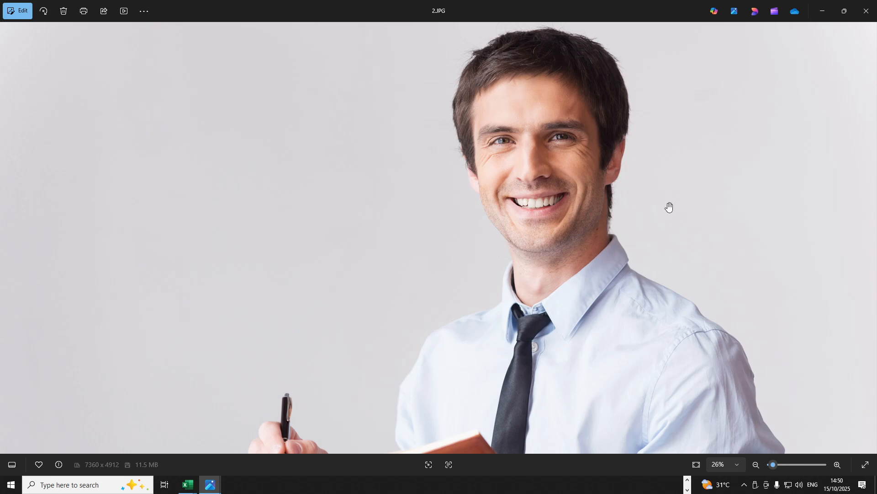
scroll(640, 216, "down", 1)
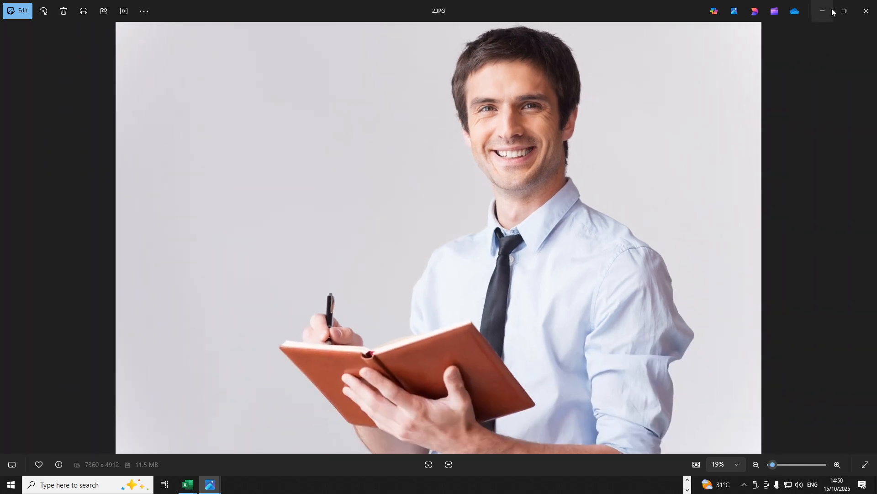
Close the photo viewer windows of images.jpg and 2.JPG and return to the Photoshop document.
key("Right")
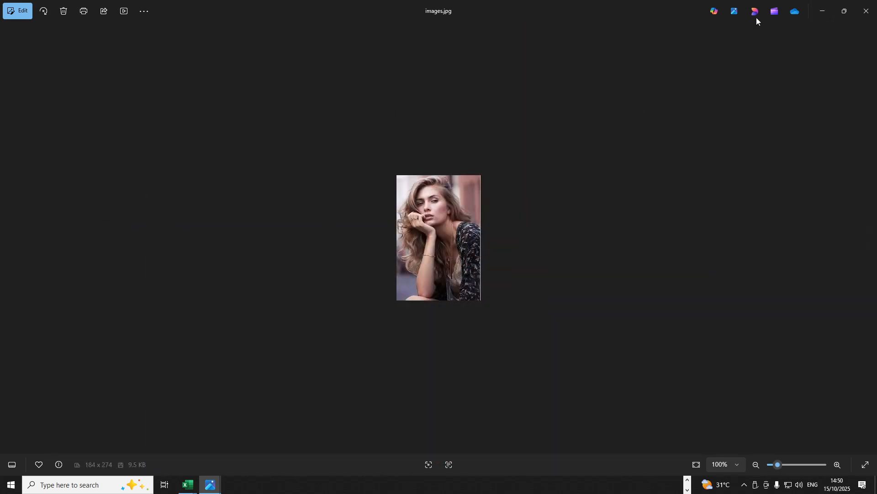
left_click(822, 13)
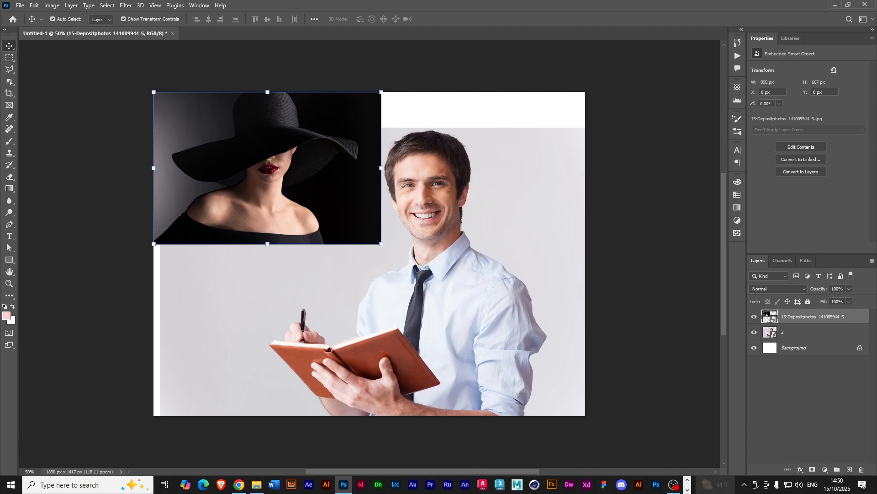
left_click(688, 489)
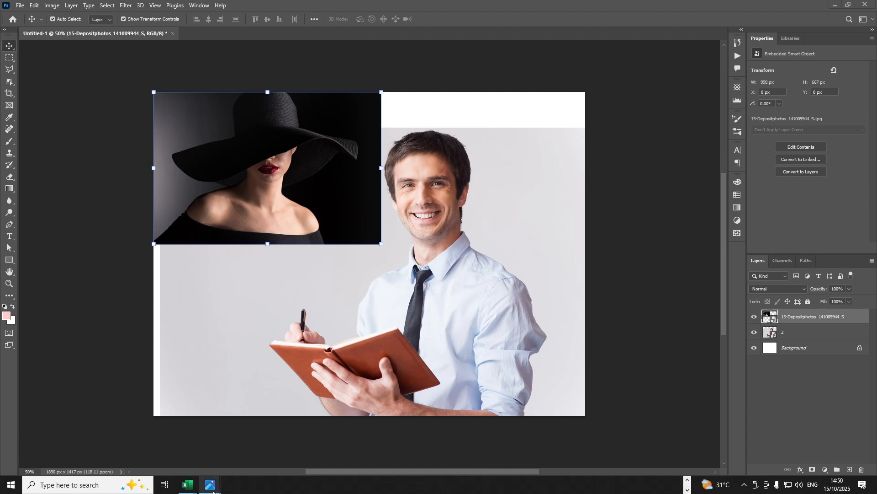
mouse_move(210, 484)
left_click(203, 415)
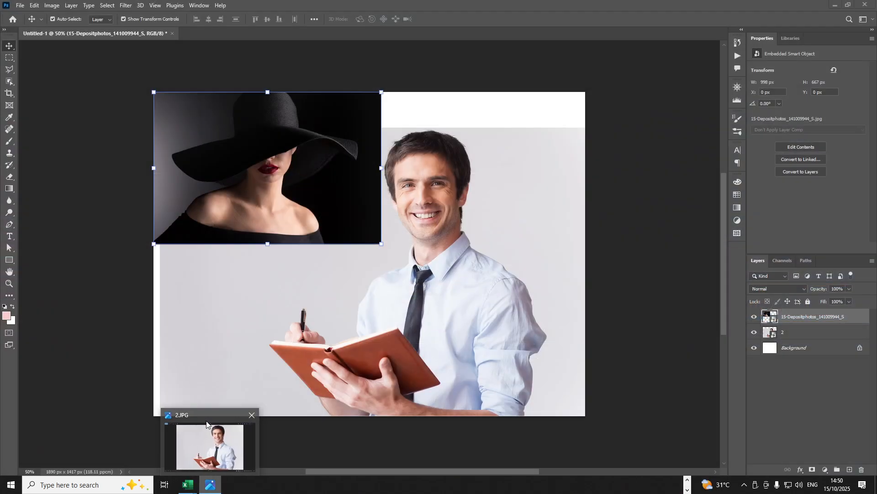
left_click(251, 414)
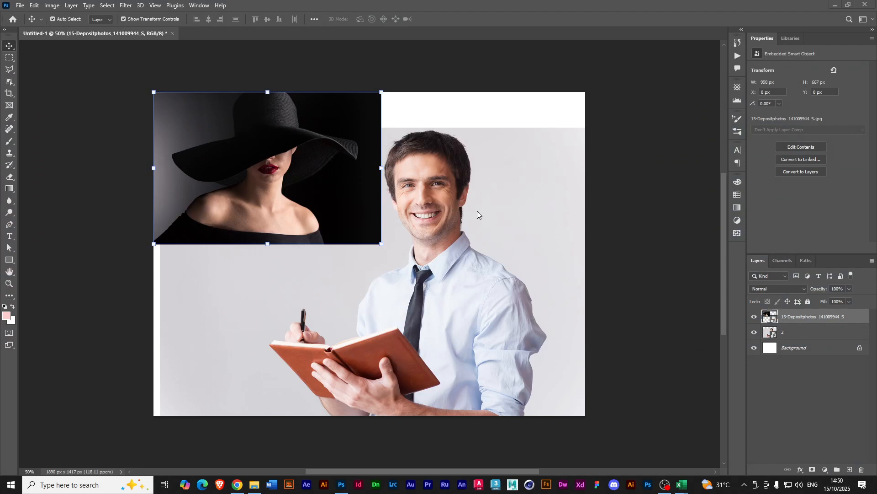
Move the businessman photo to X 0 px, Y 0 px in the canvas's upper-left corner and reselect the hat portrait.
left_click(419, 2)
scroll(324, 218, "up", 2)
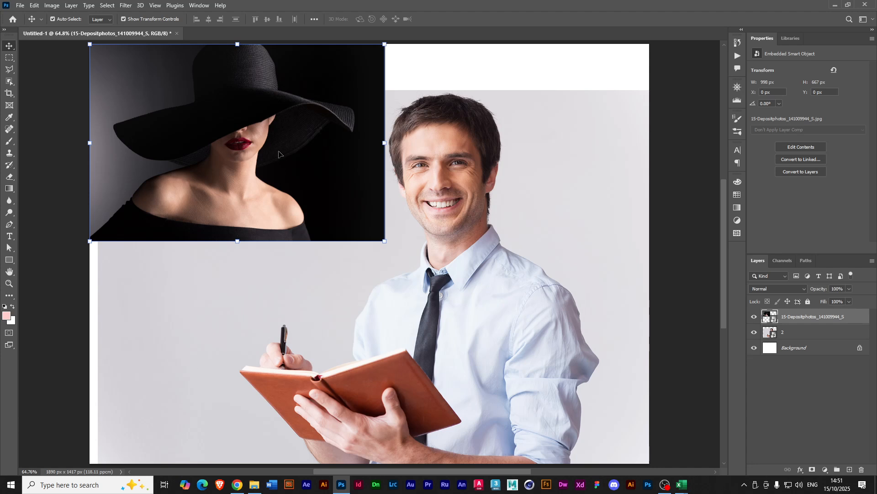
left_click(428, 246)
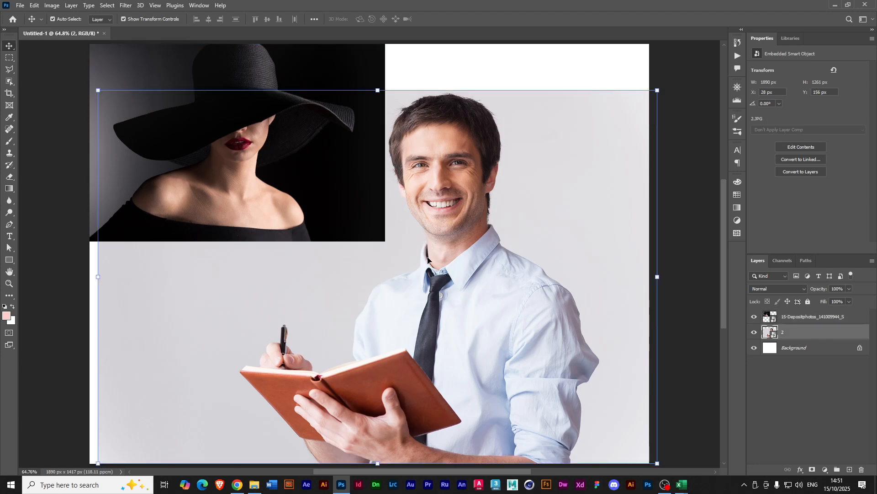
left_click_drag(454, 240, 444, 192)
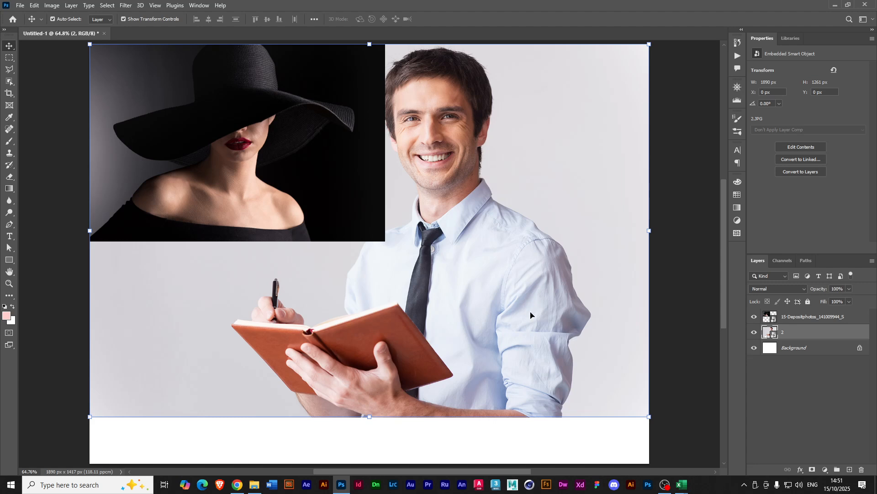
left_click(279, 161)
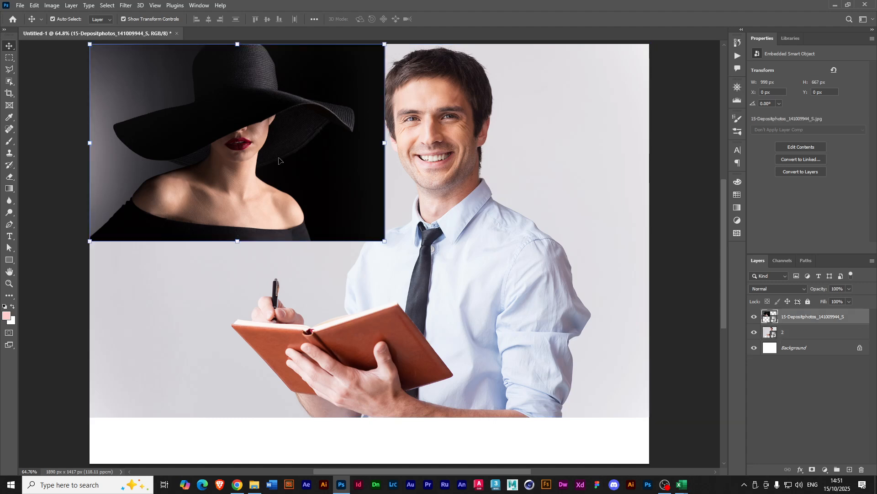
Check the document's dimensions and resolution under Image Size, leave without changes and return to the Move tool.
left_click(52, 6)
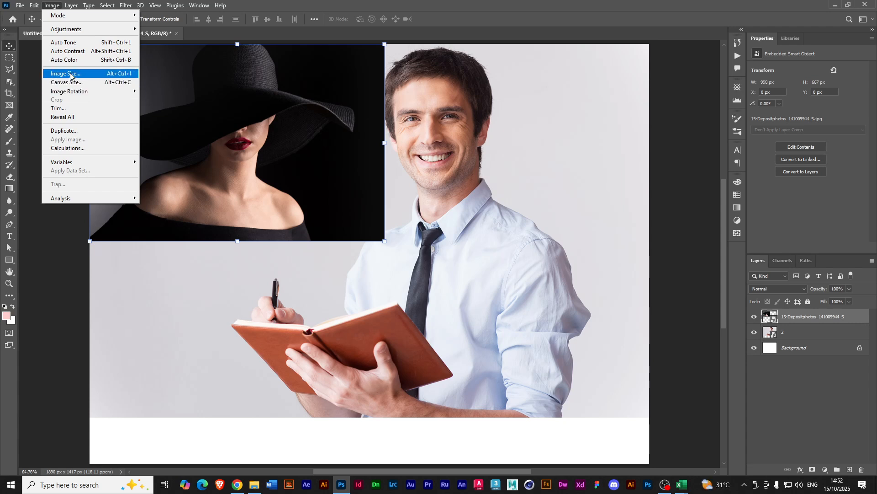
left_click(69, 74)
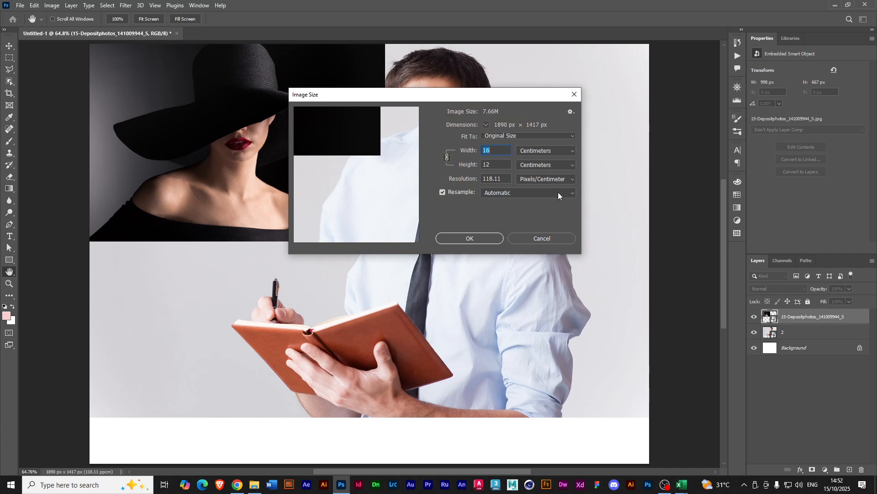
left_click(544, 236)
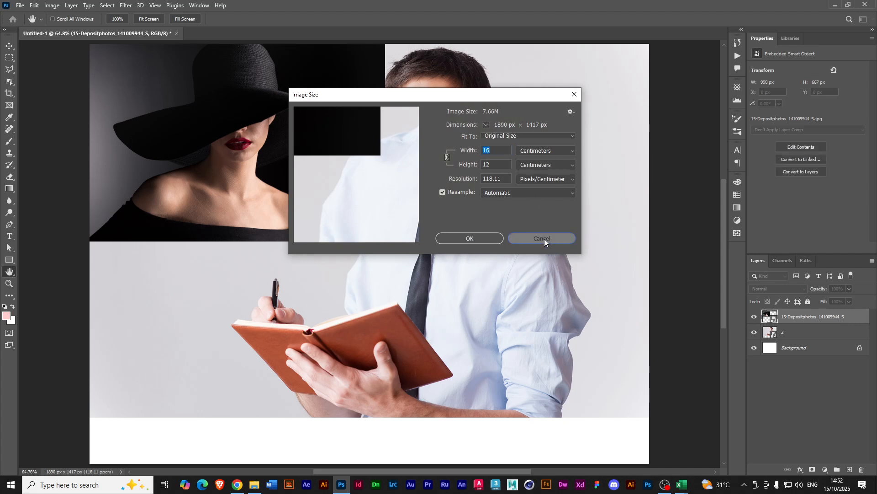
key("v")
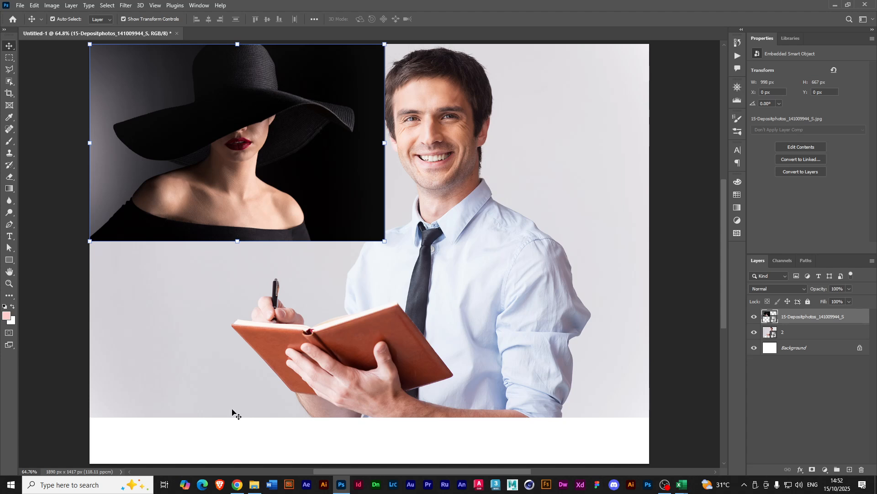
Open 15-Depositphotos_141009944_S.jpg from the XD_pix folder in File Explorer as its own Photoshop document and bring up its Image Size settings.
left_click(254, 487)
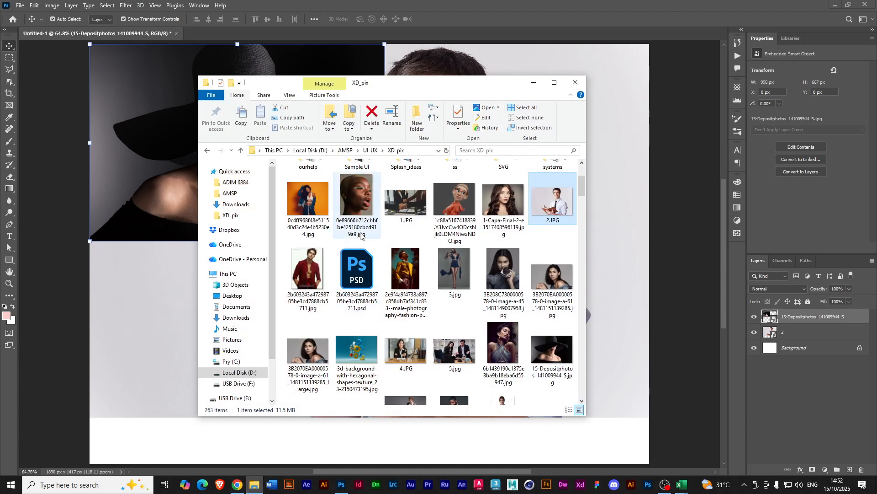
left_click(552, 352)
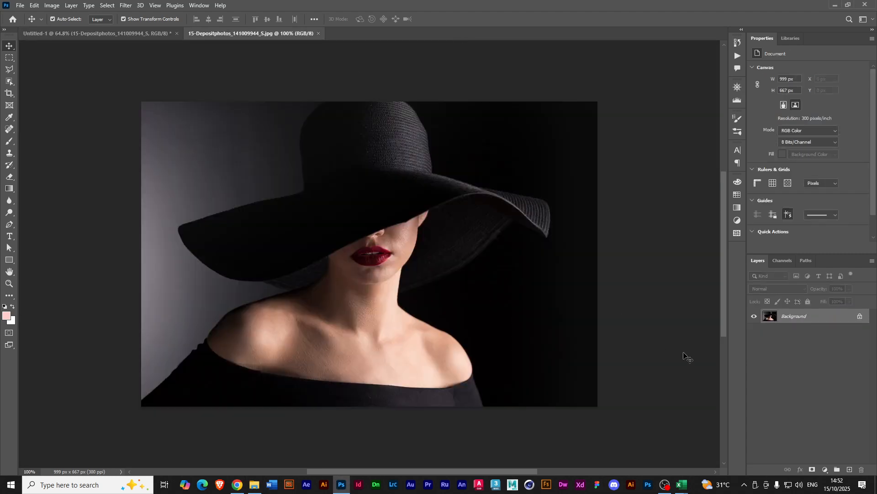
left_click(53, 5)
left_click(66, 74)
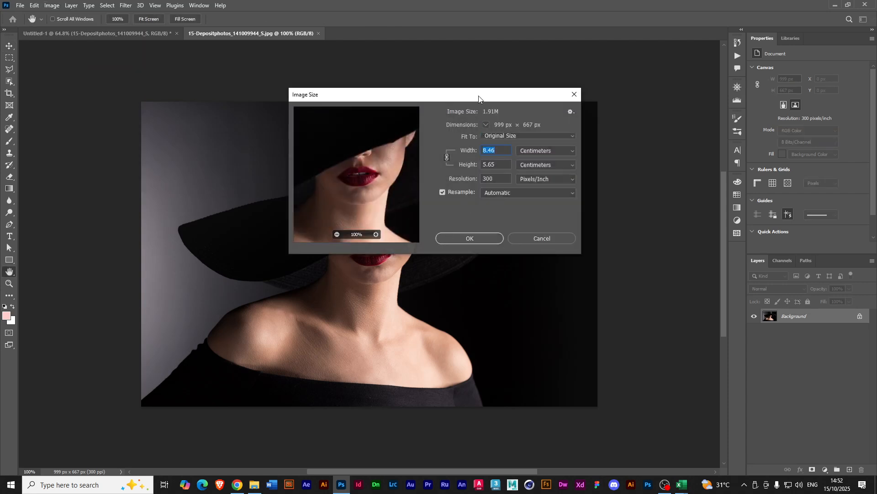
Check the Image Size dimensions against the hat portrait file's details in File Explorer and return to Photoshop.
left_click_drag(480, 97, 448, 114)
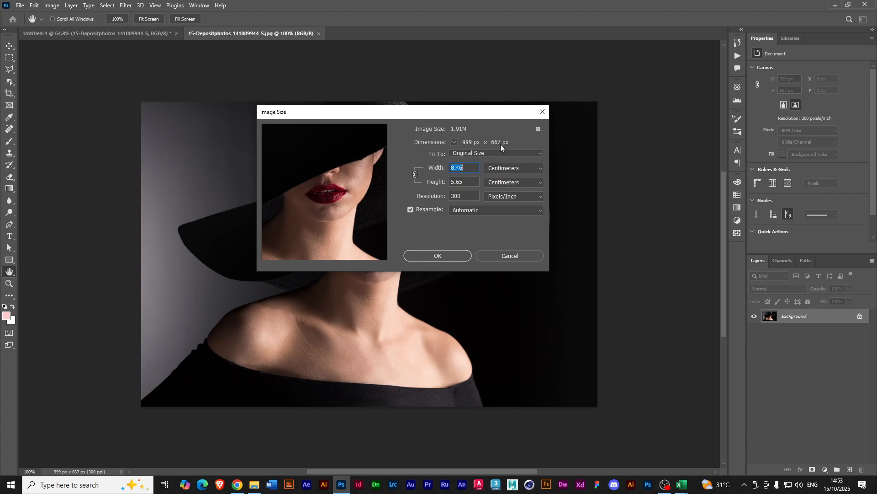
left_click(252, 486)
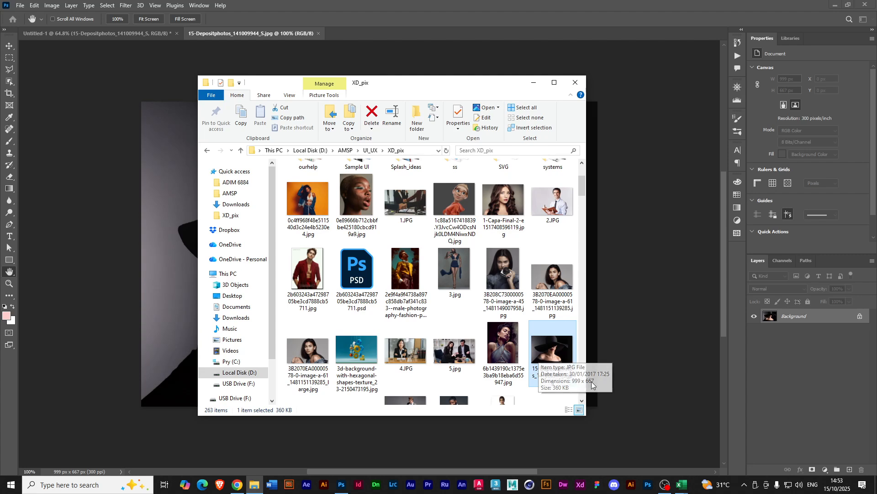
left_click(306, 27)
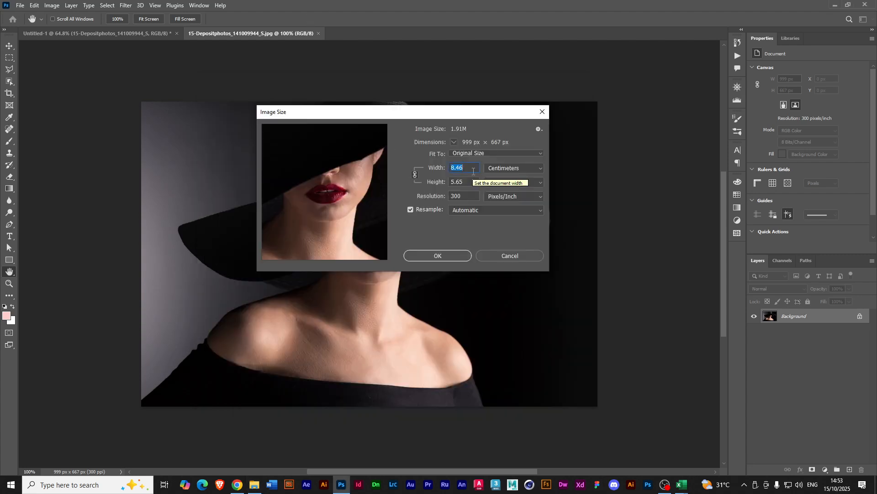
Switch the image size units to pixels and set the width to 1999 px with proportions linked.
left_click(540, 173)
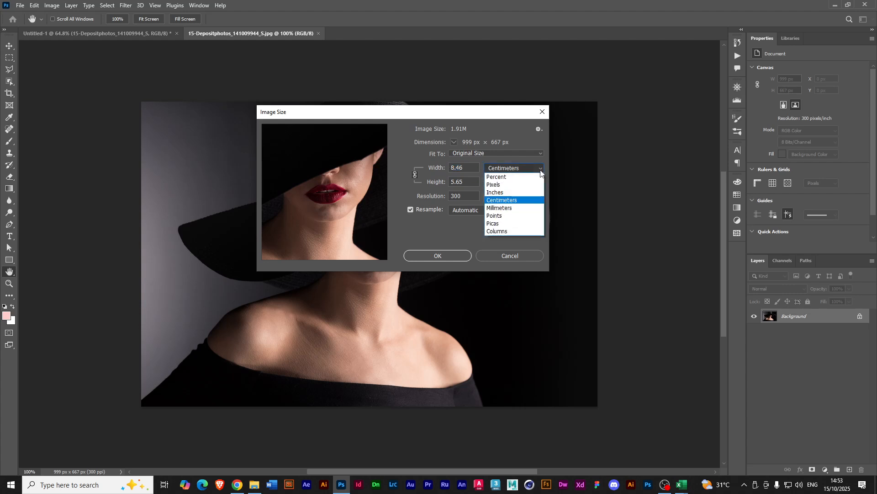
left_click(525, 185)
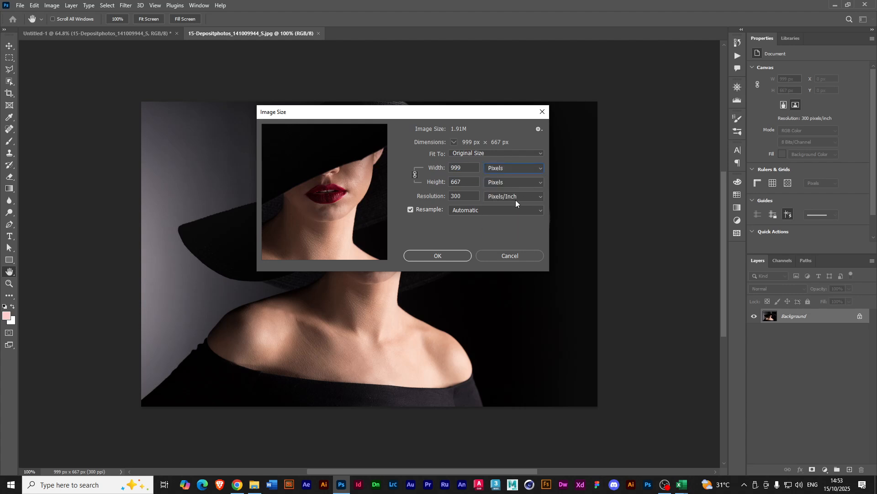
left_click(452, 170)
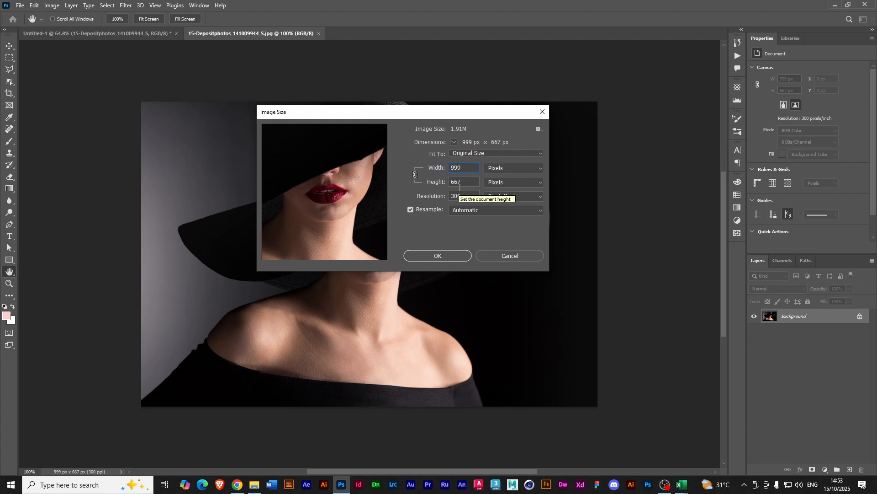
type("1")
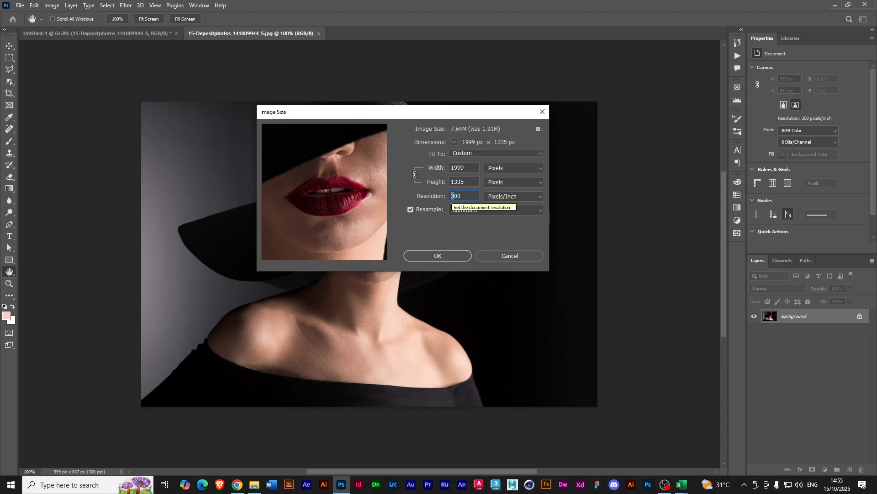
Try a resolution of 500 pixels/inch for the portrait, and restore it to 300 pixels/inch.
type("5")
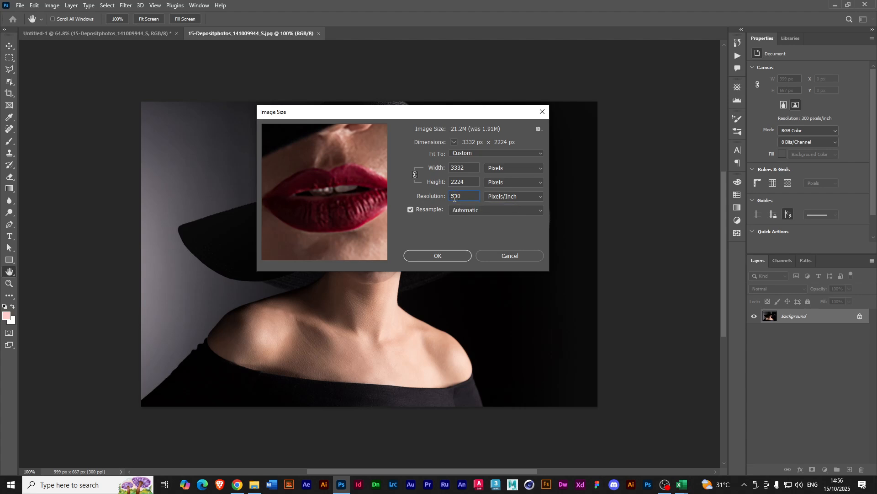
left_click_drag(455, 197, 452, 197)
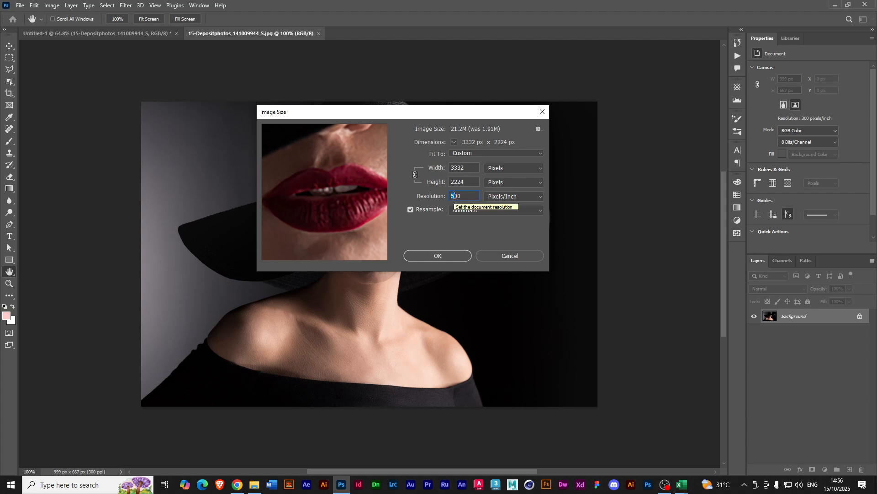
type("3")
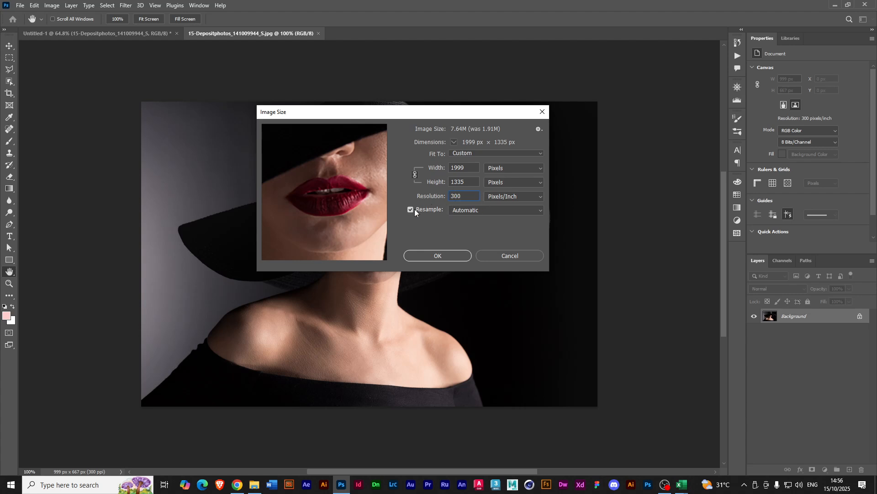
Set resampling to Preserve Details (enlargement), compare the preview with the photo and adjust Reduce Noise to 2%.
left_click(474, 210)
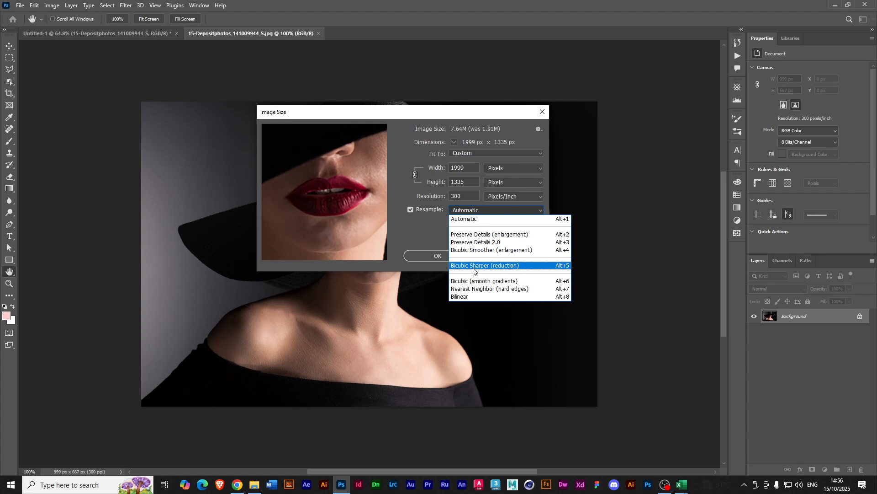
left_click(476, 236)
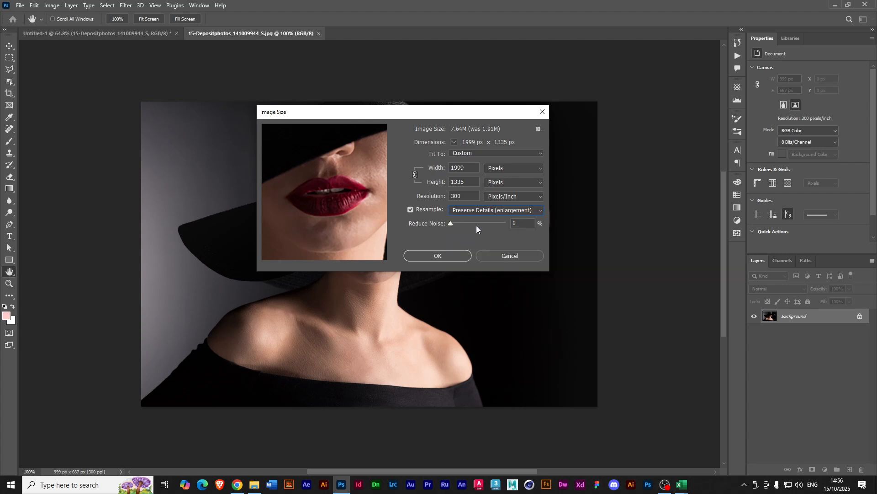
left_click_drag(451, 224, 489, 226)
left_click(487, 223)
mouse_move(359, 181)
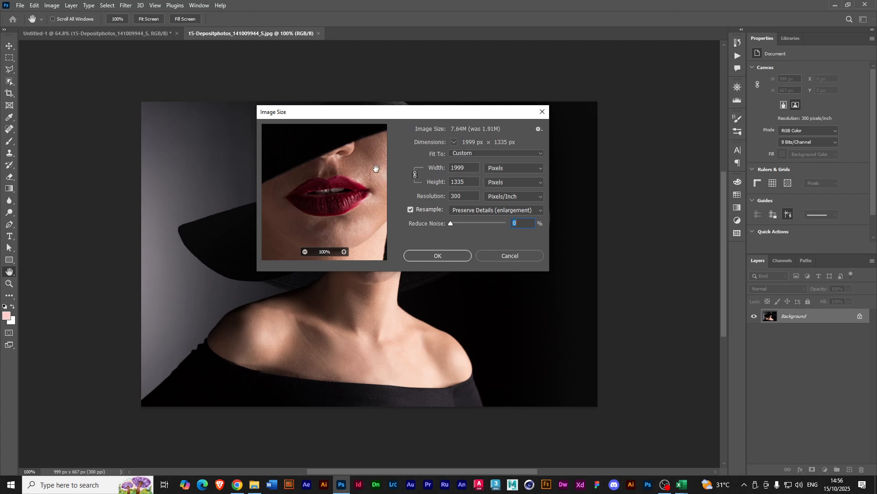
left_click_drag(402, 115, 561, 128)
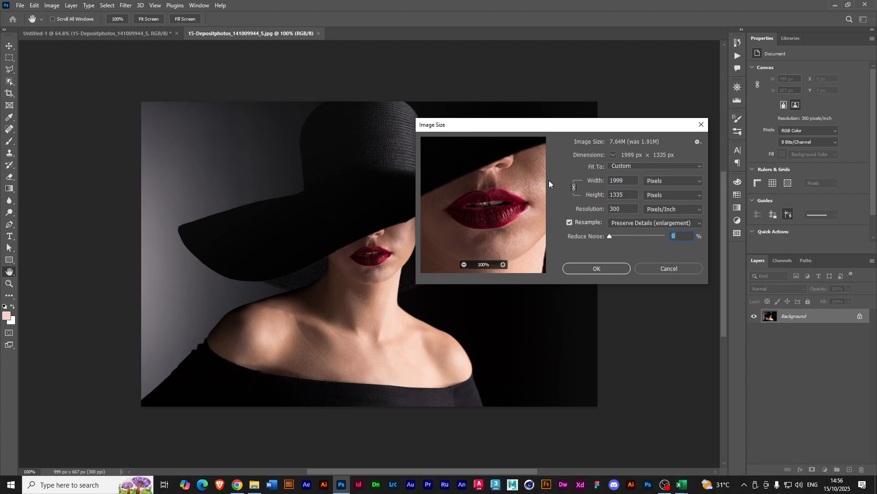
left_click_drag(590, 127, 448, 129)
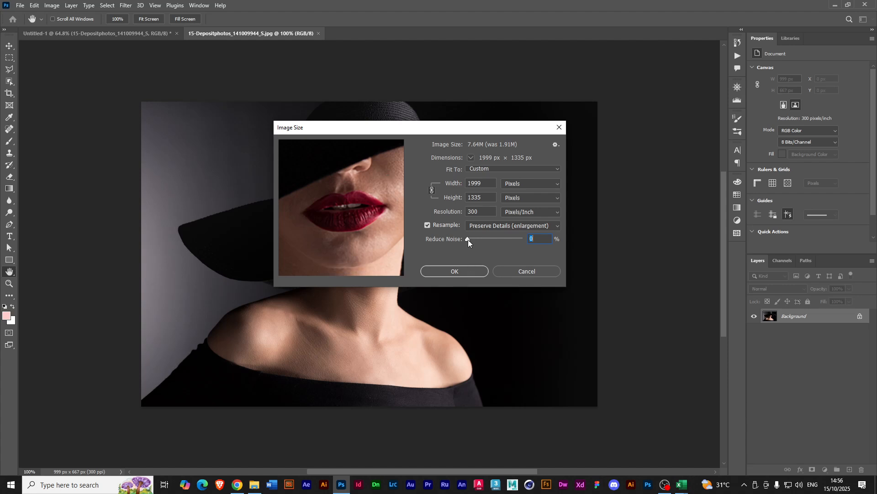
left_click_drag(468, 240, 507, 242)
left_click_drag(470, 241, 471, 240)
Try the Bicubic Smoother, Bicubic Sharper, Bilinear, Preserve Details 2.0 and Automatic resampling methods in turn.
left_click(541, 227)
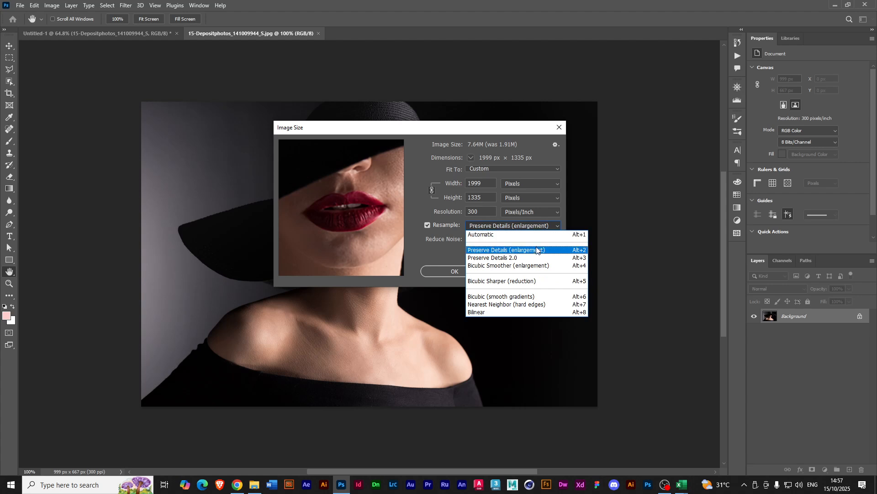
left_click(511, 266)
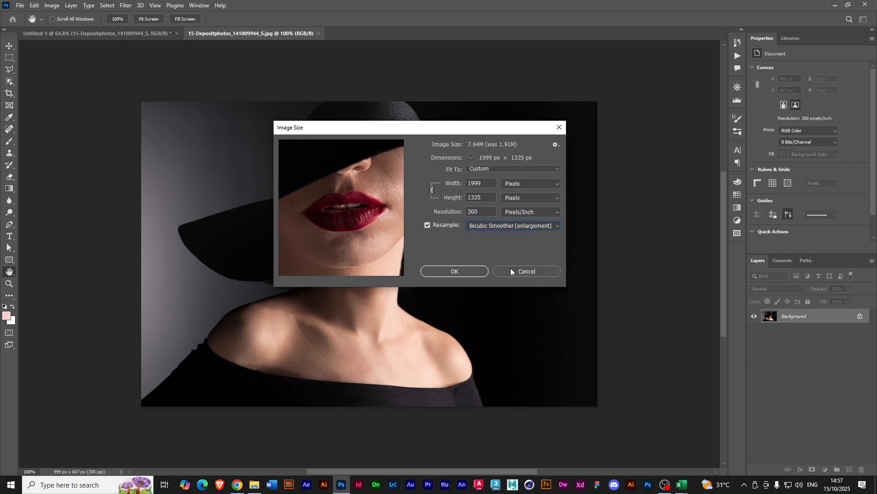
left_click(520, 227)
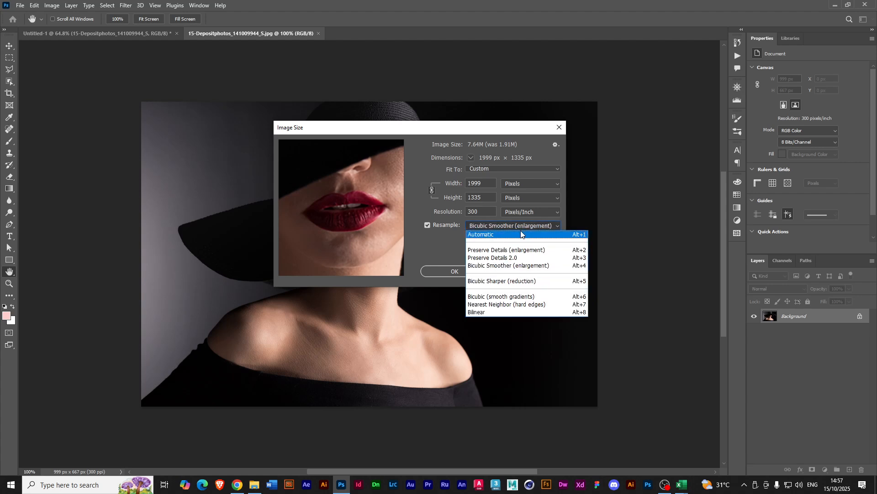
left_click(501, 282)
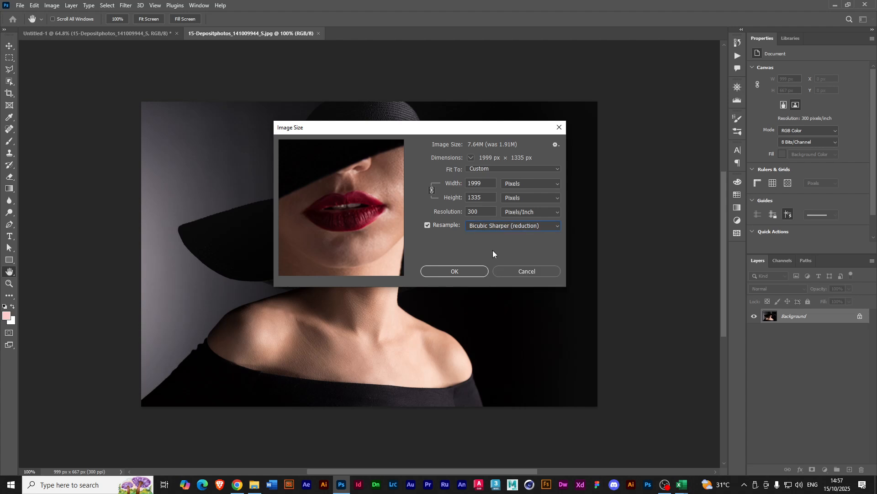
left_click(500, 226)
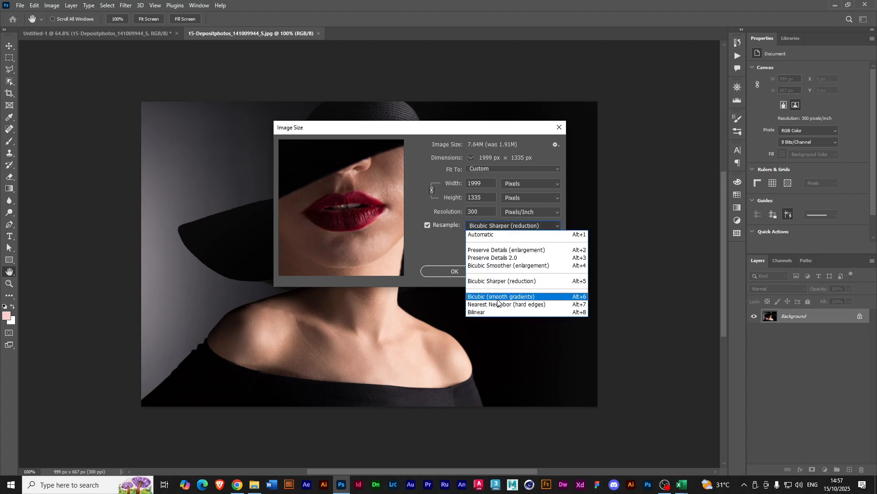
left_click(479, 313)
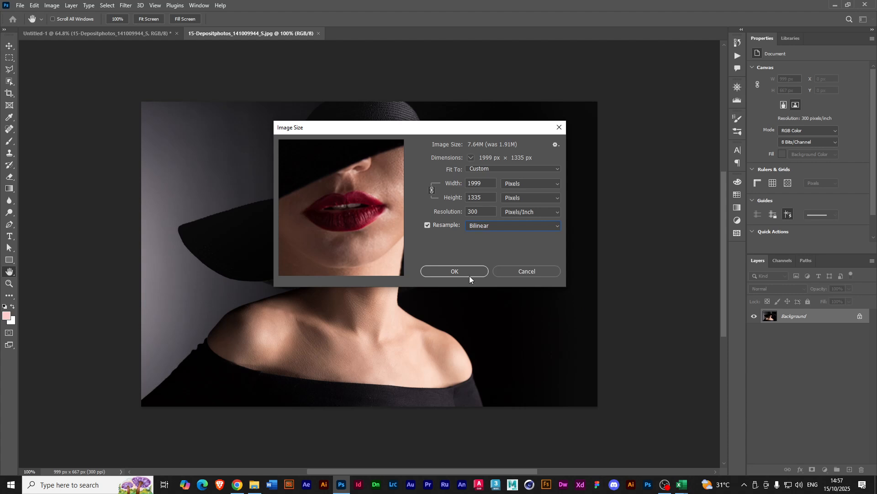
left_click(485, 227)
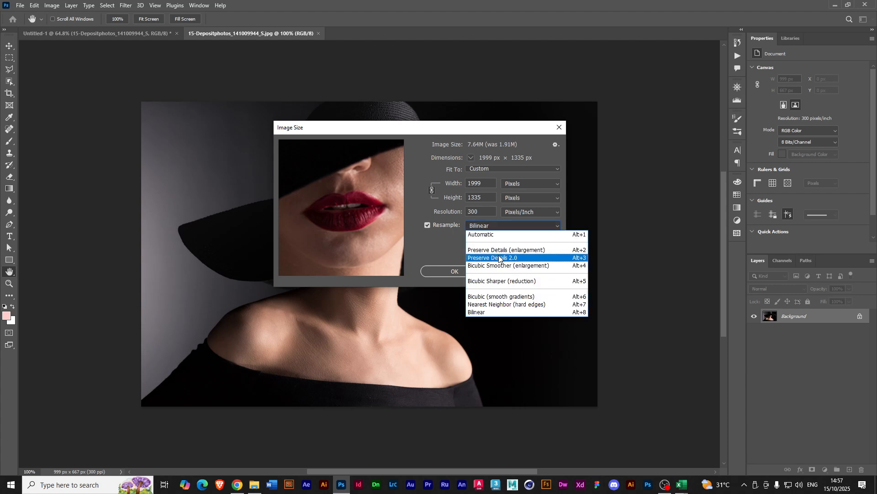
left_click(501, 258)
left_click(489, 226)
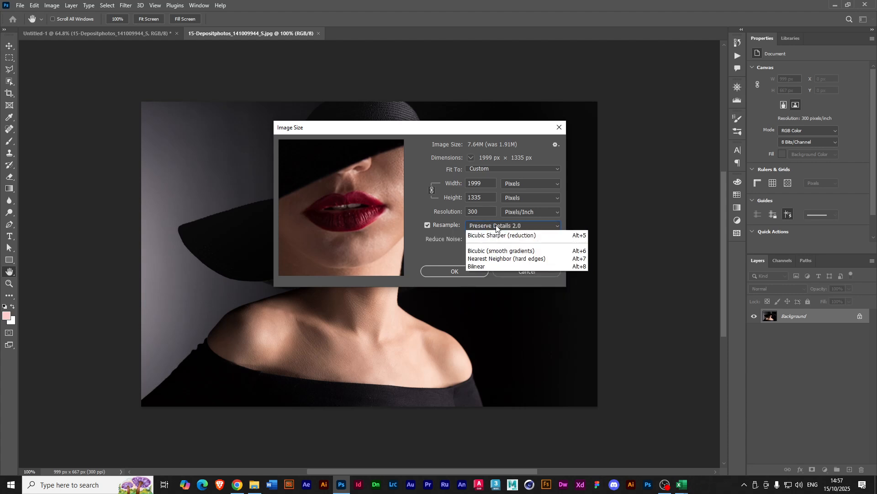
left_click(494, 240)
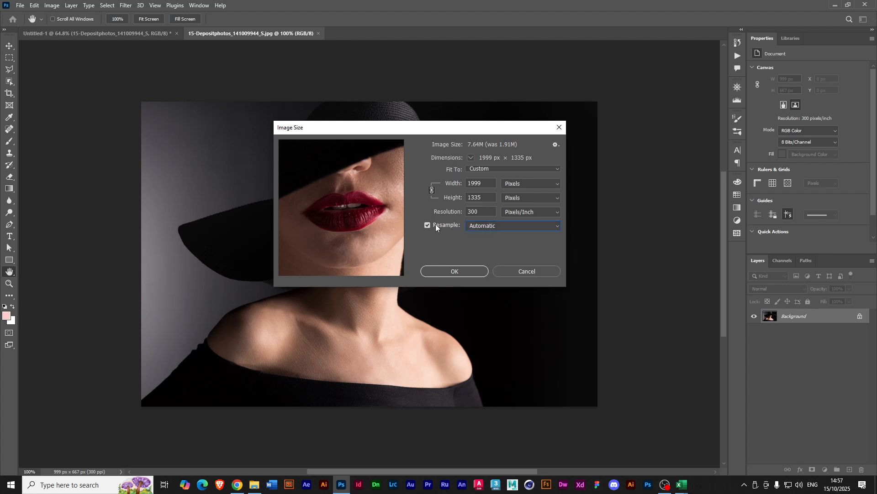
Set the resampling method to Preserve Details 2.0, apply the new image size and review the enlarged portrait.
left_click(475, 226)
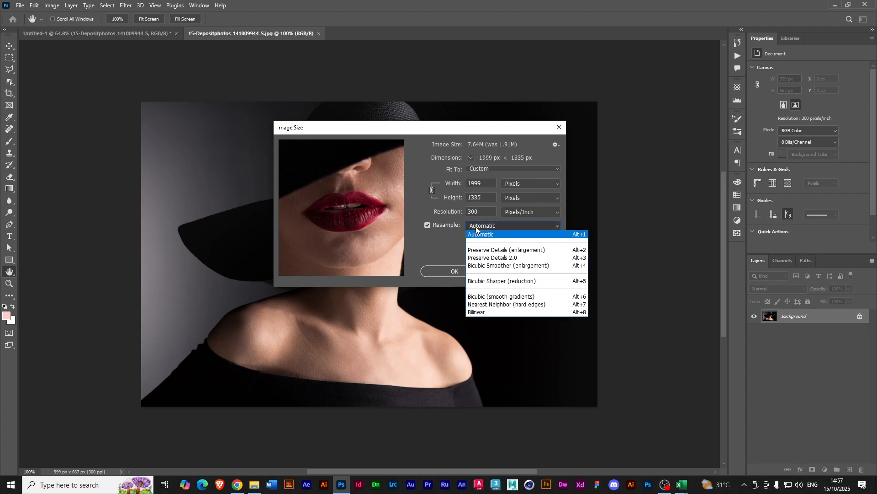
left_click(480, 257)
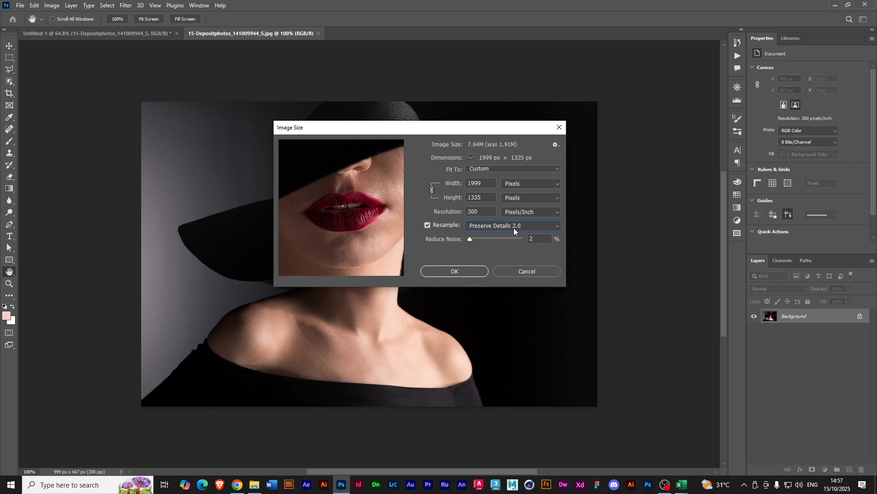
left_click(450, 271)
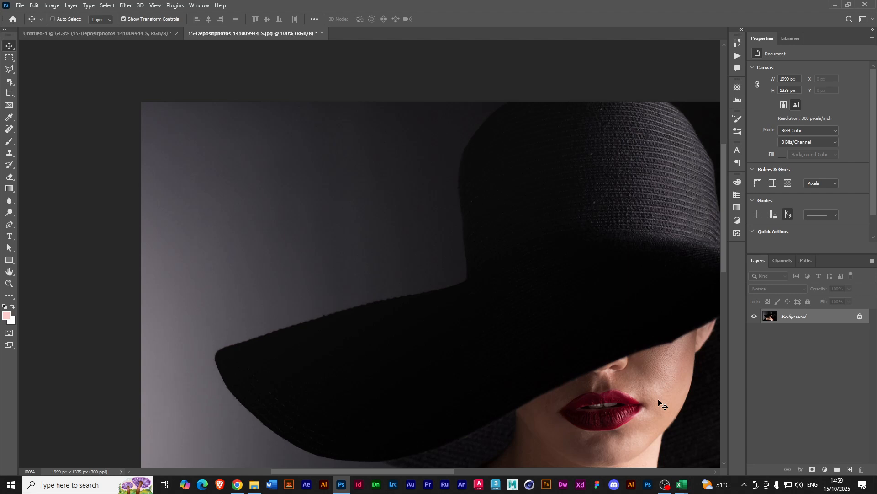
scroll(659, 402, "down", 2)
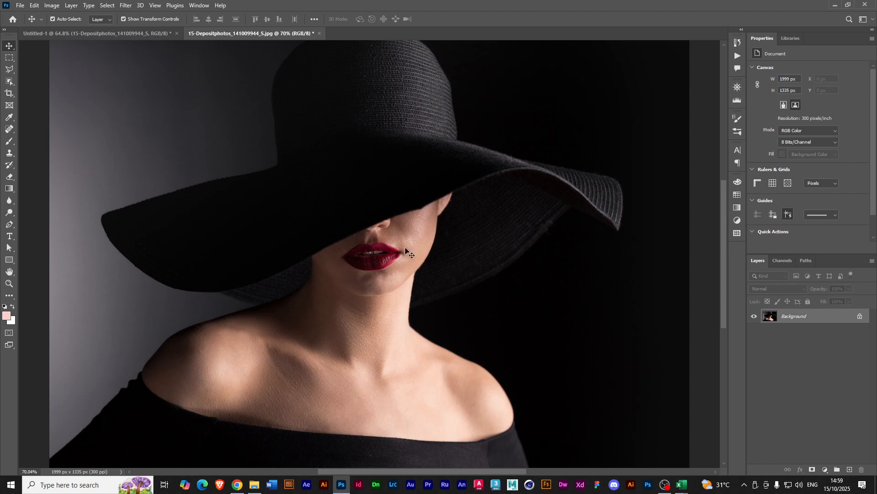
Save the enlarged portrait as 15-Depositphotos_141009944_L.jpg in JPEG format at quality 12 with the Baseline ("Standard") option.
left_click(20, 6)
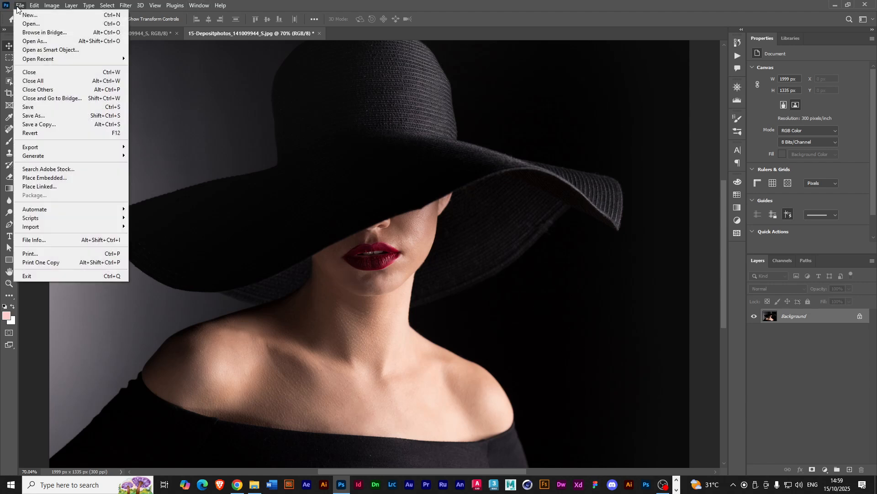
left_click(50, 114)
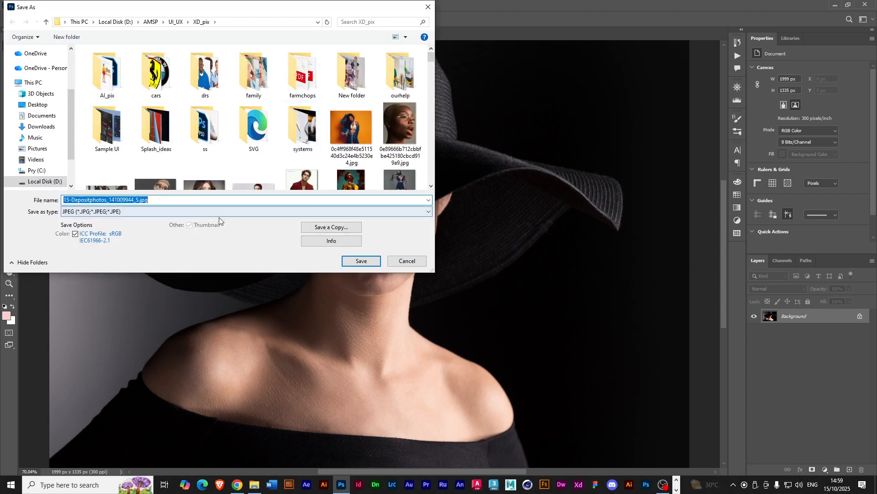
left_click(139, 203)
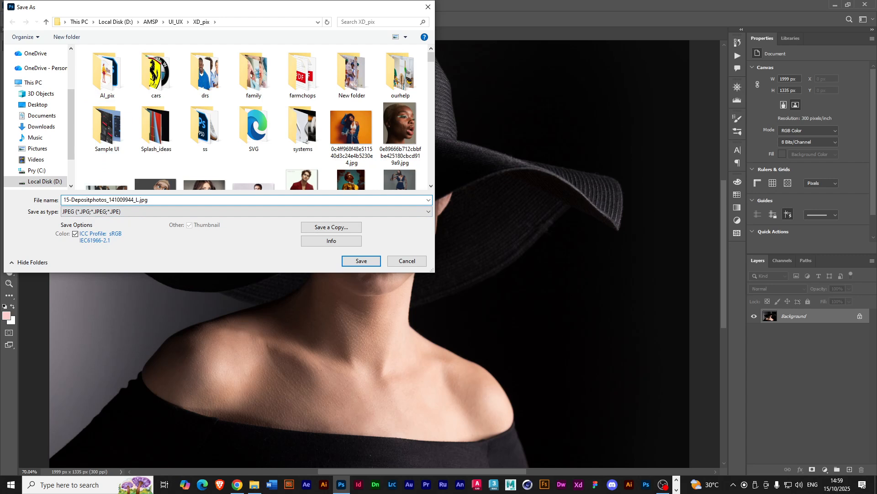
left_click(361, 261)
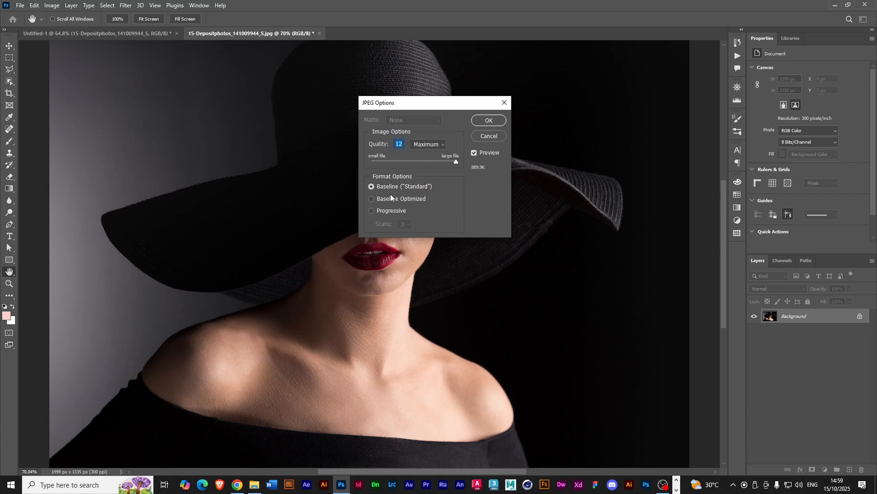
left_click(374, 198)
left_click(374, 186)
left_click(488, 120)
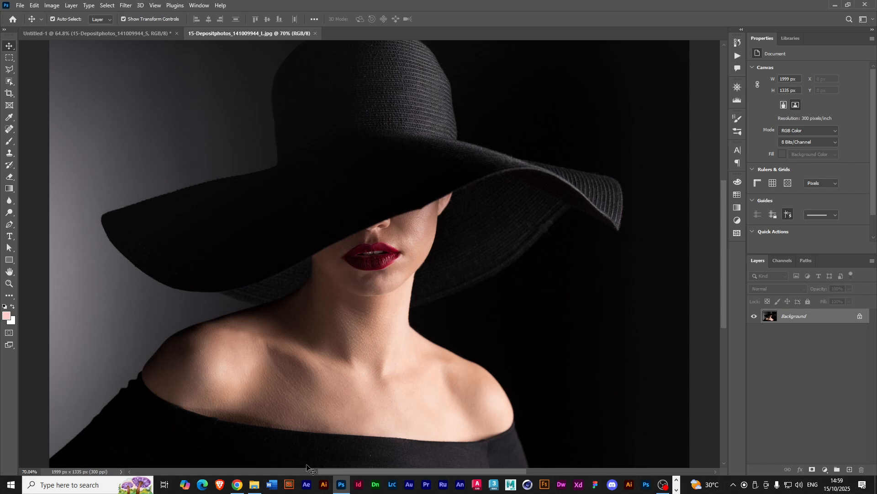
Switch to the XD_pix folder in File Explorer and open 15-Depositphotos_141009944_S.jpg and 15-Depositphotos_141009944_L.jpg in the photo viewer.
left_click(255, 485)
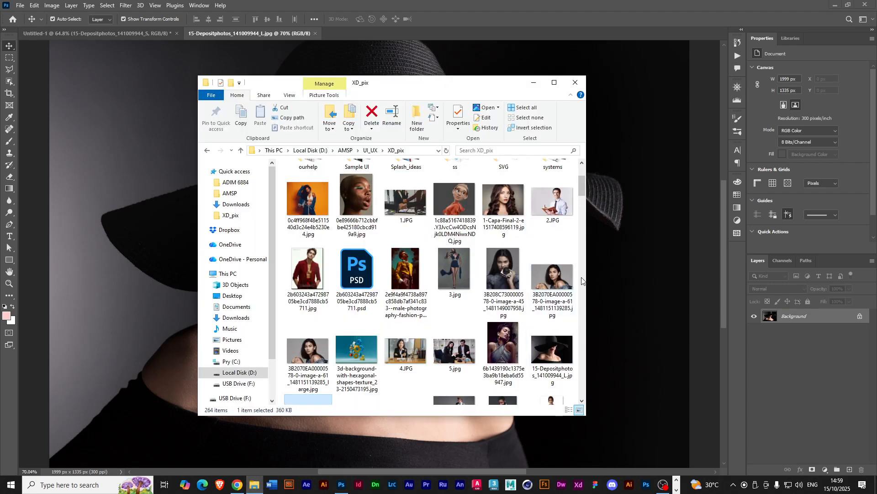
left_click_drag(581, 190, 582, 195)
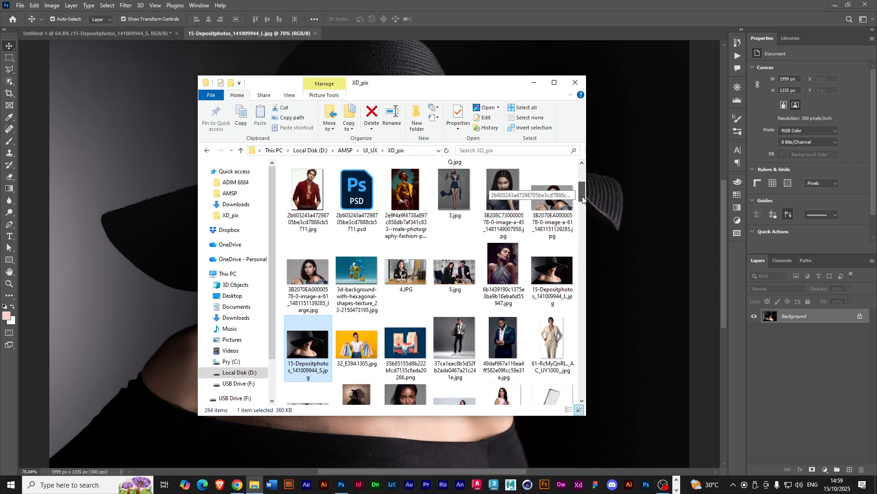
double_click(308, 351)
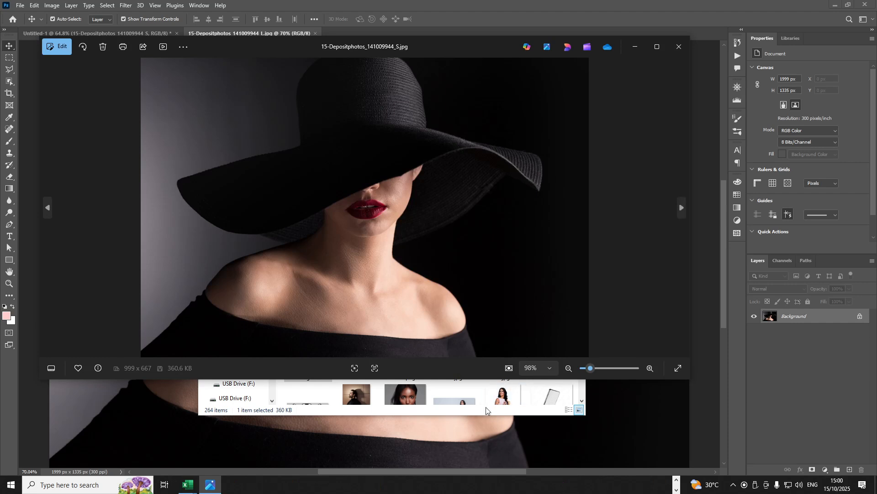
left_click(497, 410)
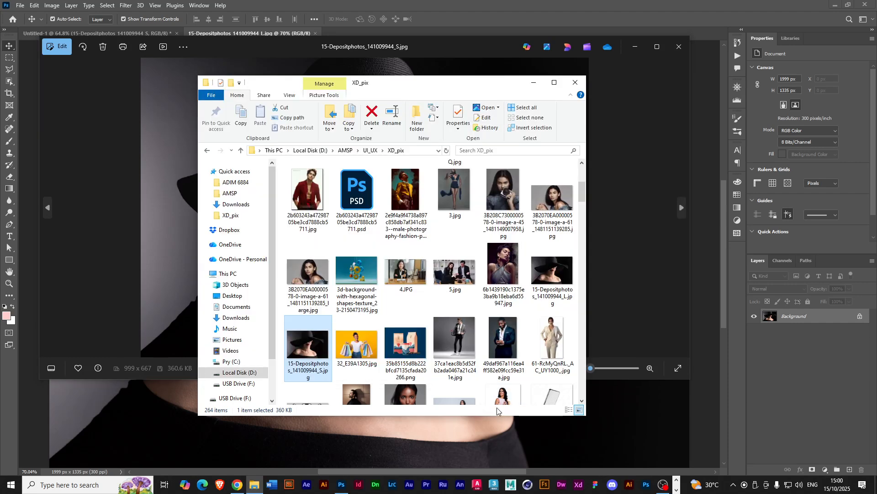
left_click(553, 278)
double_click(553, 278)
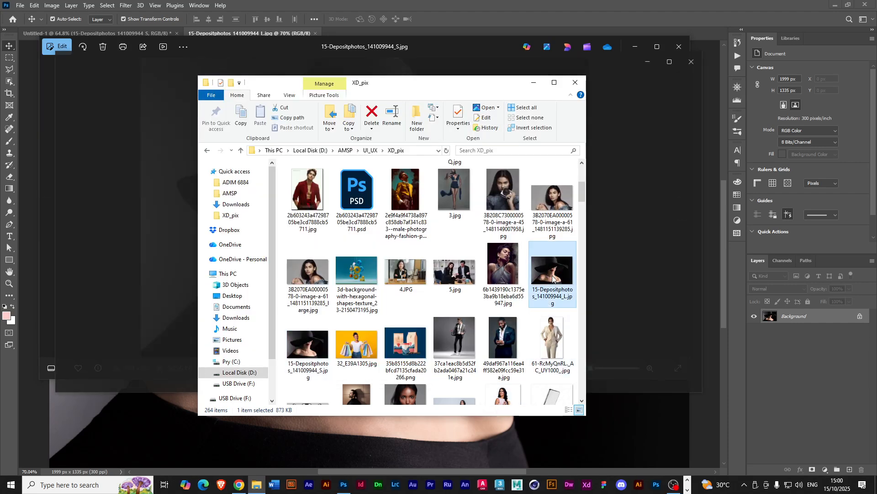
left_click(535, 84)
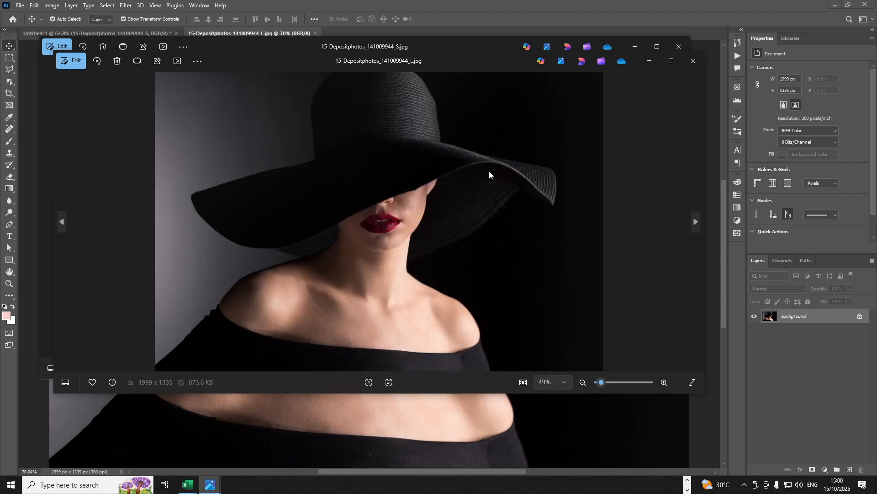
Compare the small and large portraits in maximized viewer windows by alternating between them, and return to Photoshop.
left_click_drag(497, 69, 544, 117)
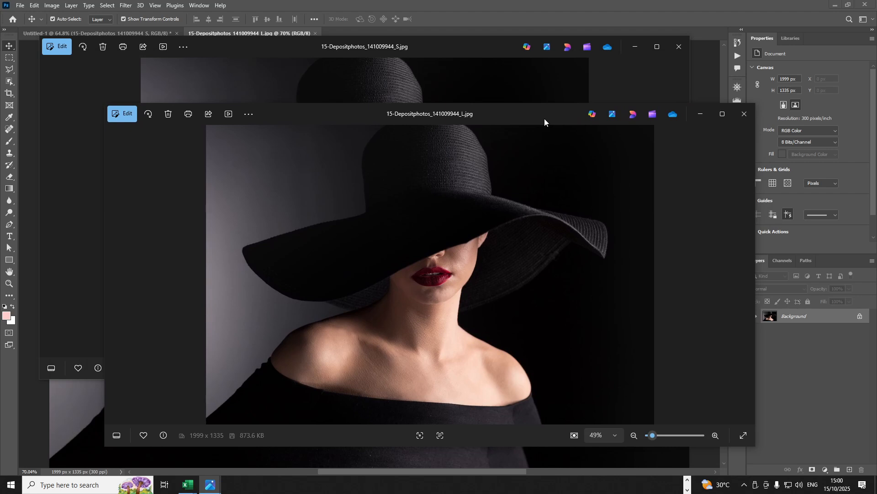
left_click(723, 115)
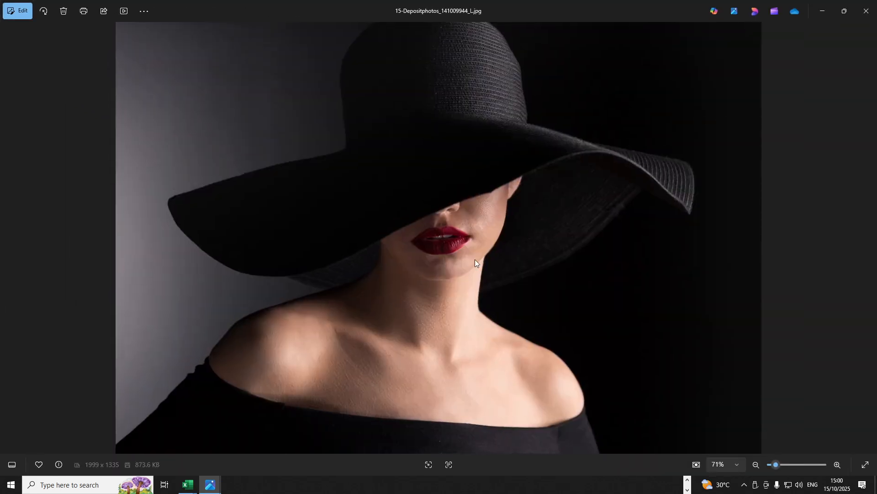
mouse_move(204, 487)
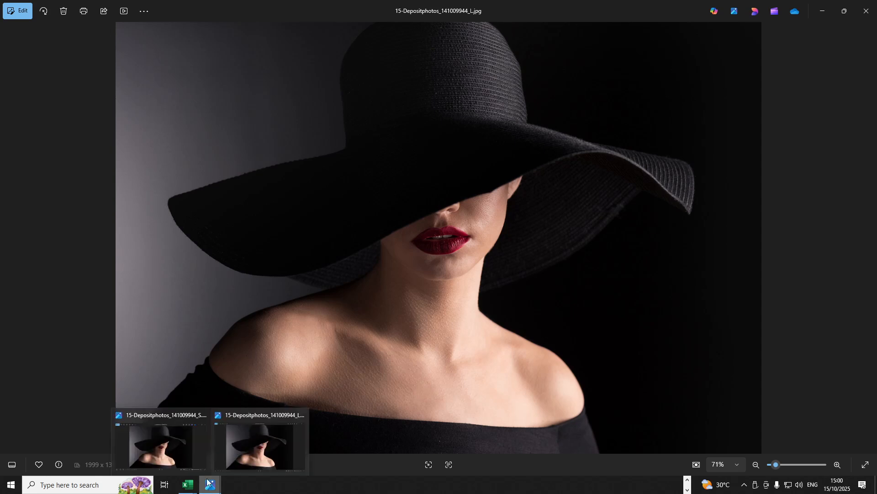
left_click(188, 451)
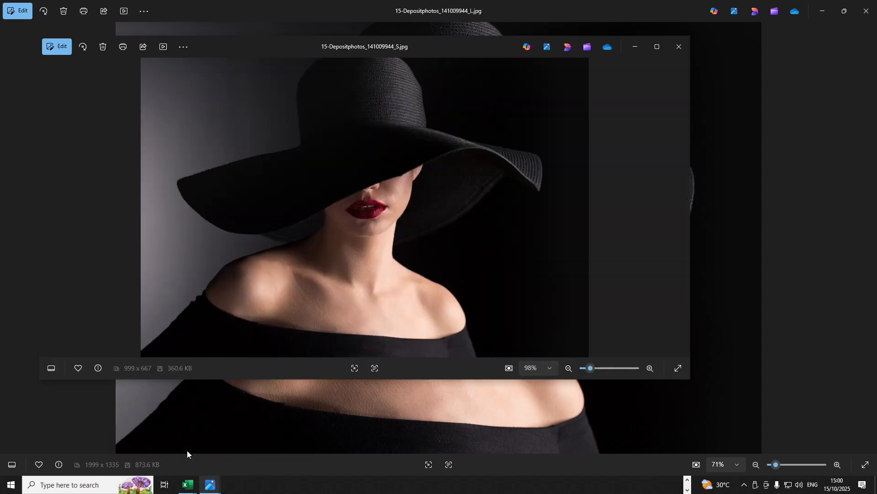
left_click(662, 44)
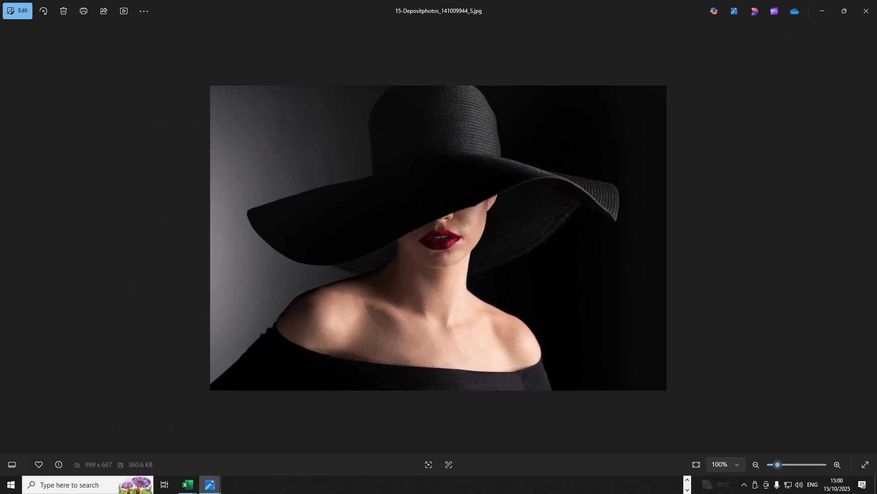
mouse_move(210, 484)
left_click(233, 466)
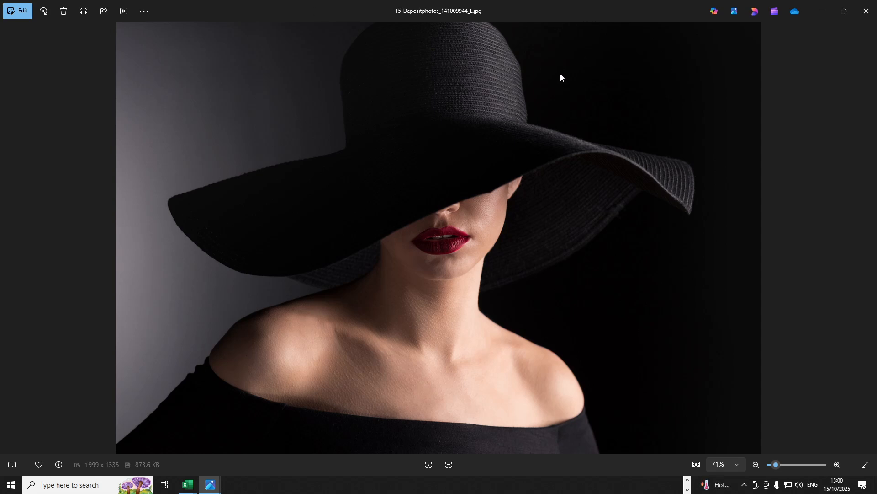
mouse_move(210, 484)
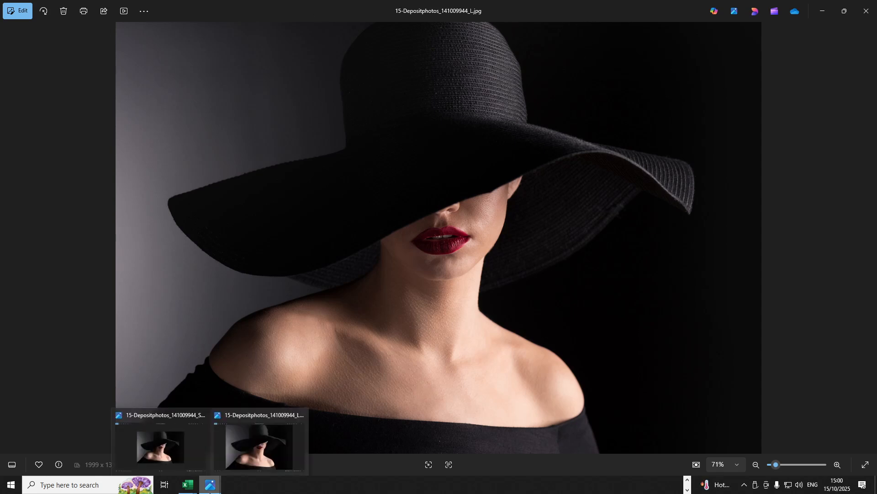
left_click(174, 429)
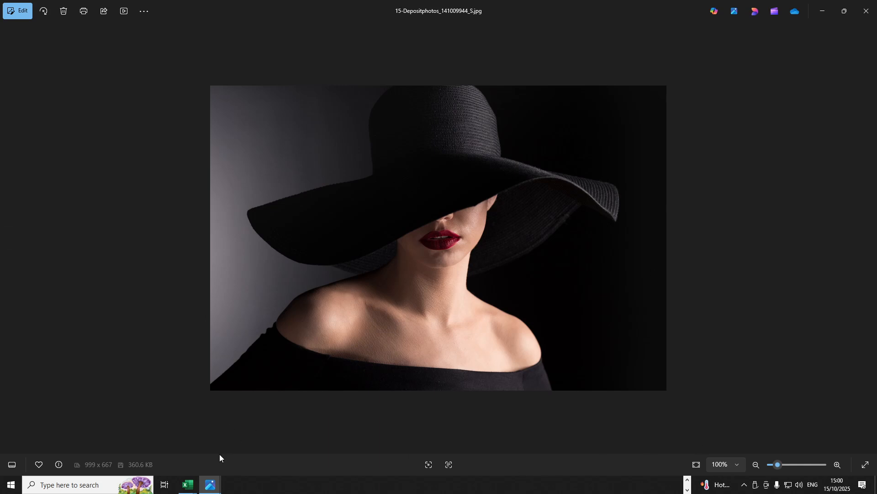
mouse_move(210, 484)
left_click(238, 457)
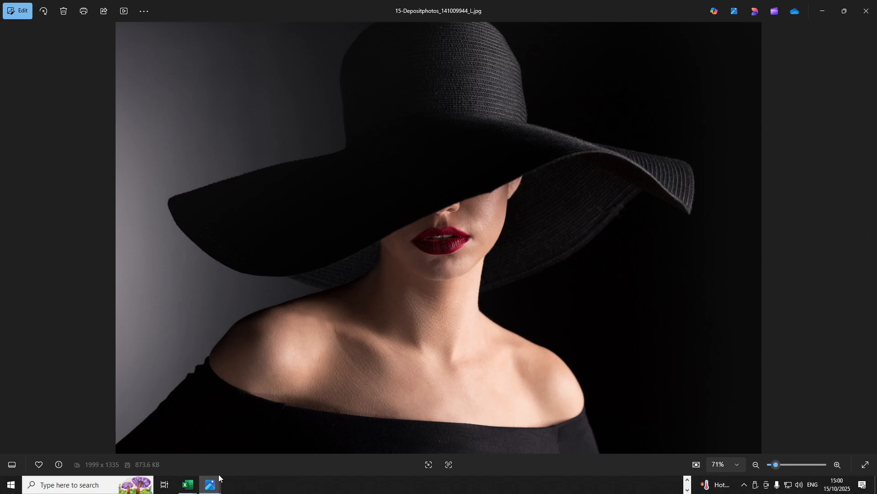
mouse_move(215, 482)
left_click(197, 451)
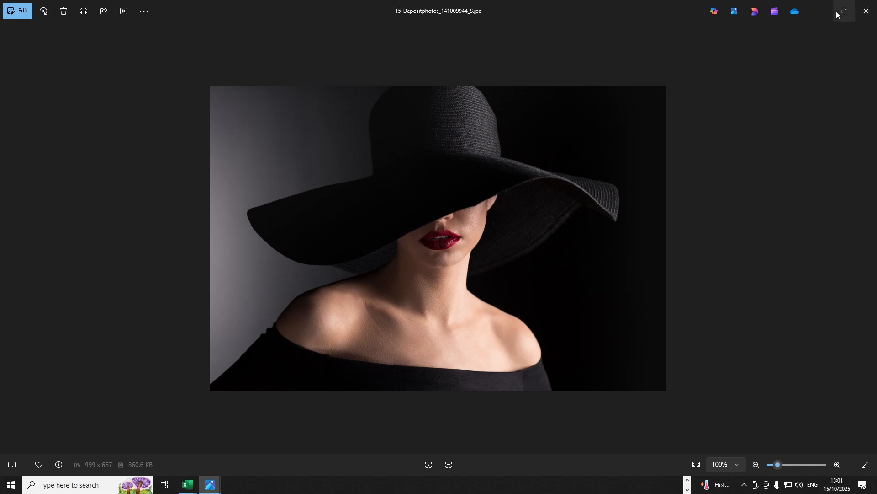
key("Right")
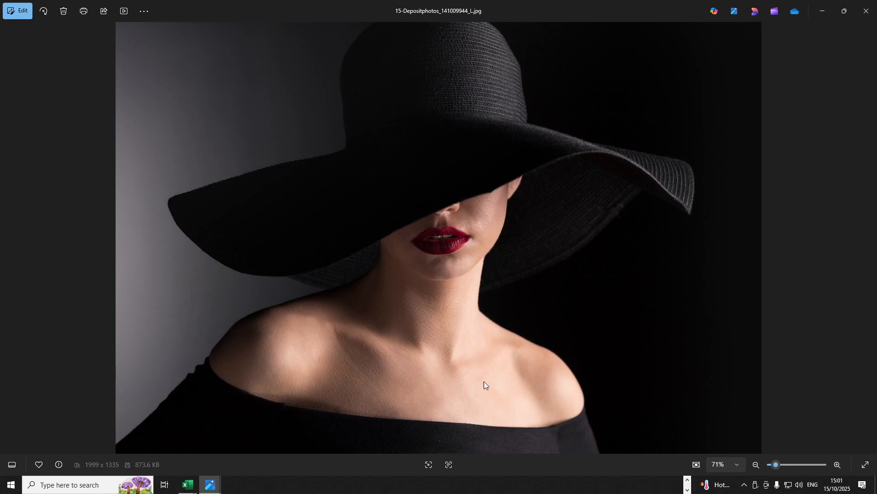
left_click(823, 11)
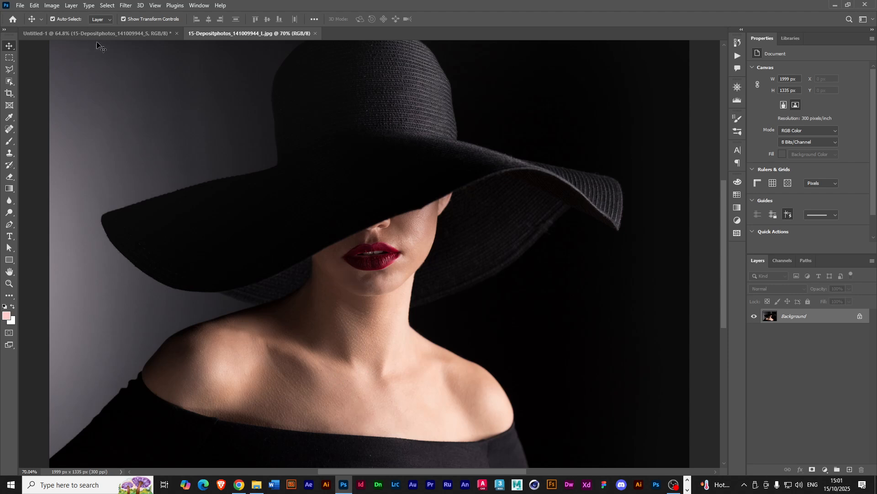
Open 2.JPG from the XD_pix folder as a new Photoshop document and bring up its Image Size settings.
left_click(255, 485)
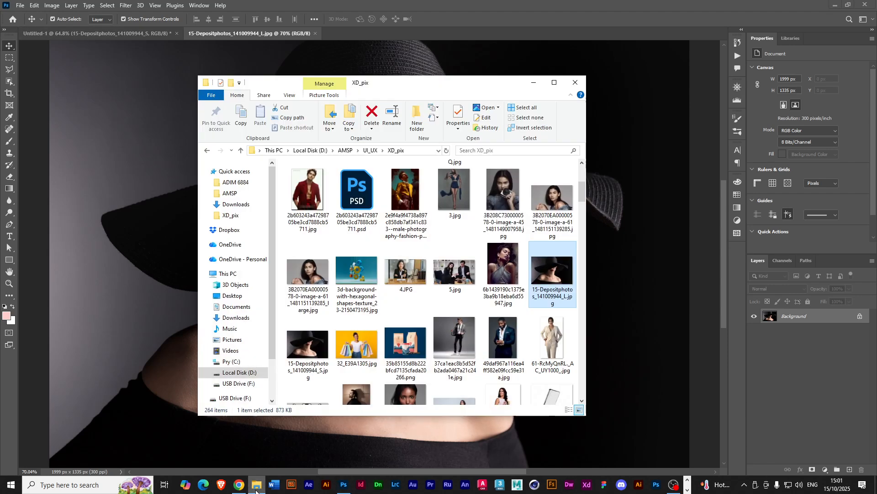
scroll(585, 198, "up", 3)
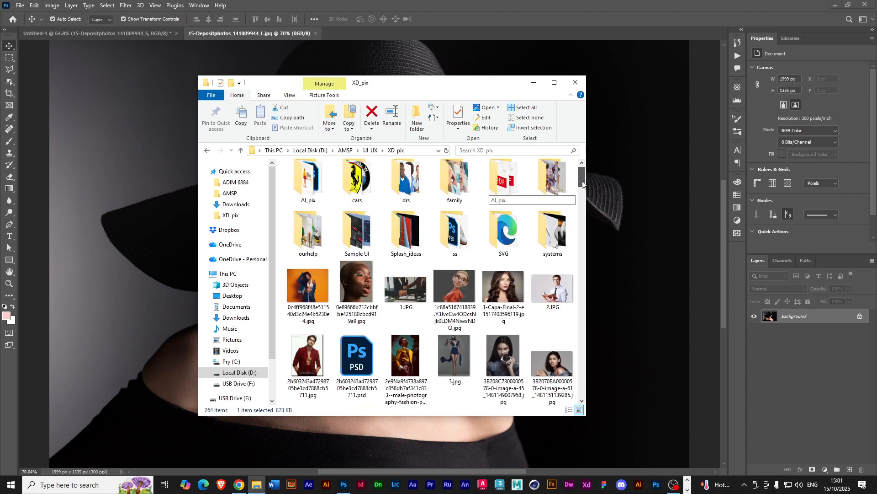
left_click(553, 301)
left_click_drag(553, 300, 437, 36)
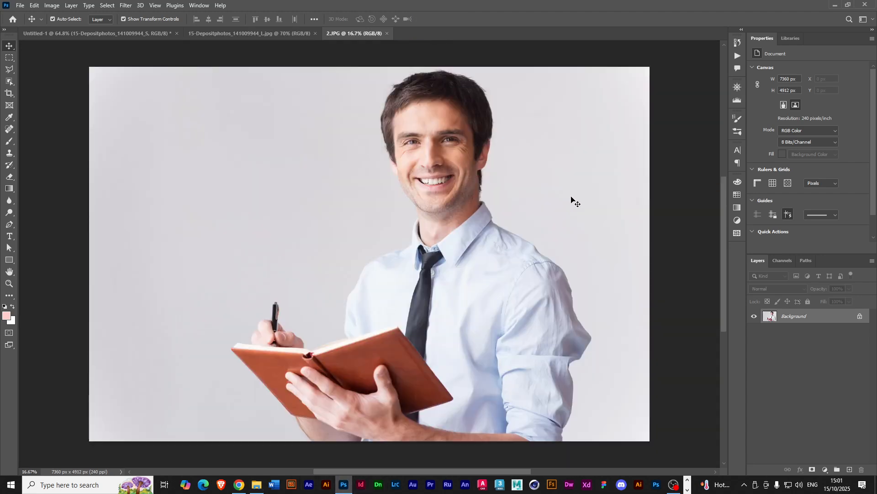
left_click(52, 6)
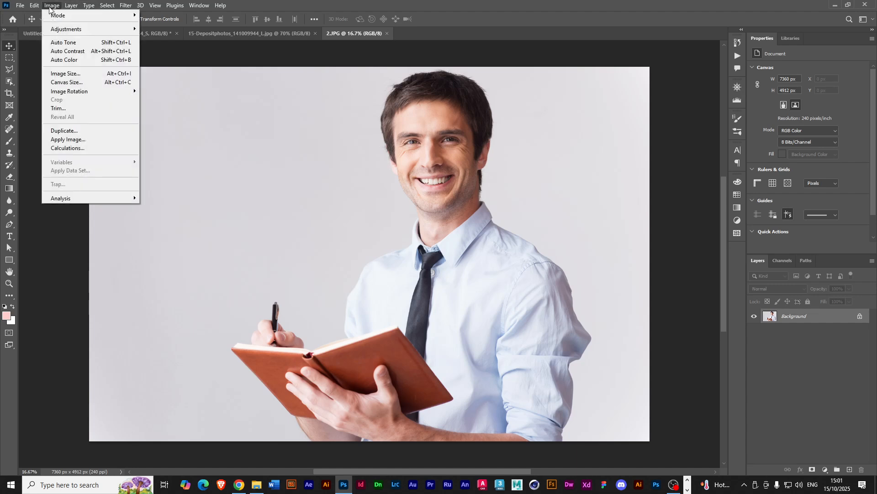
left_click(82, 74)
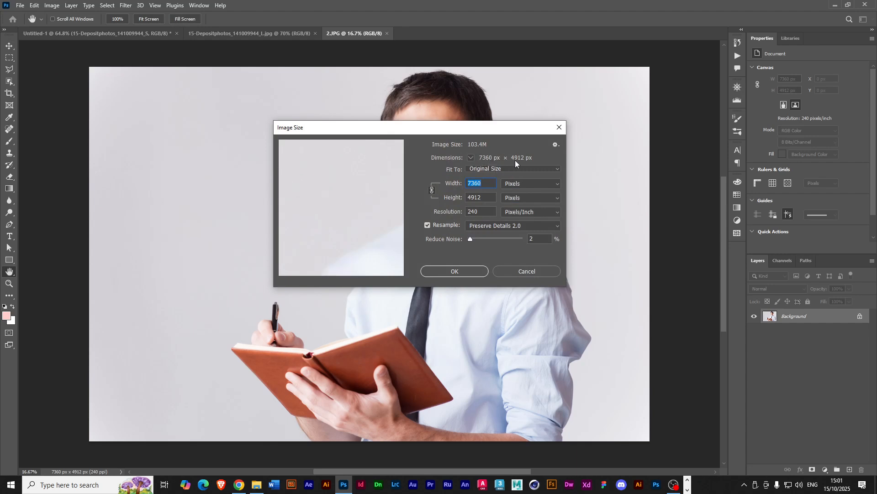
Set the photo's width to 3360 pixels with the height scaled proportionally.
left_click(472, 184)
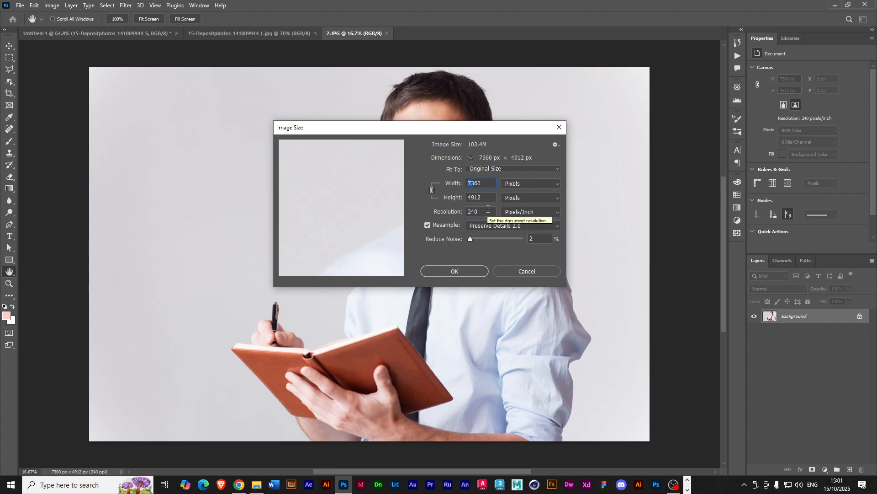
type("3360")
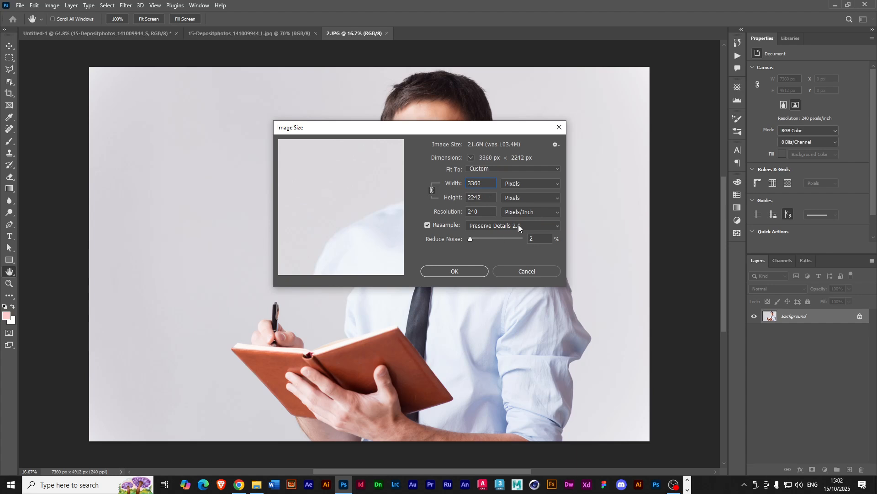
key("Return")
Examine the man's collar and face in the Image Size preview at the reduced dimensions.
left_click_drag(379, 216, 261, 242)
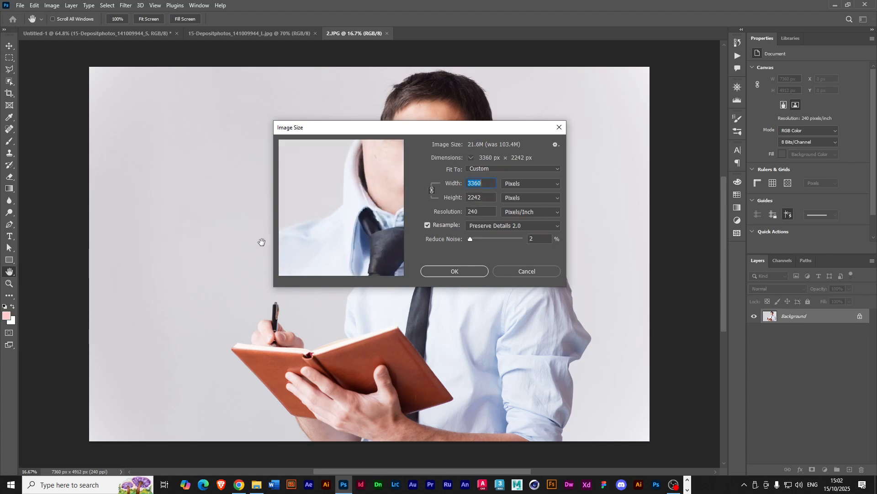
left_click_drag(396, 180, 331, 255)
left_click_drag(368, 183, 366, 249)
left_click_drag(369, 201, 375, 237)
left_click(372, 190)
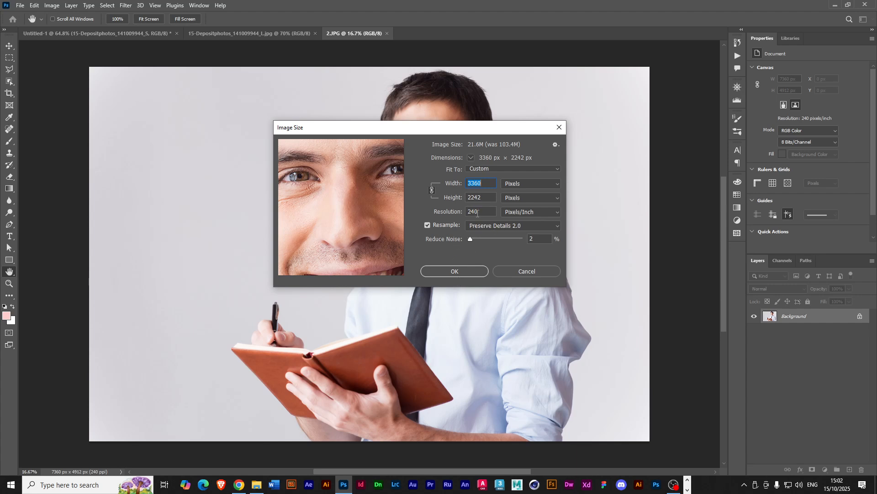
Try a resolution of 300 pixels/inch for the photo, and restore its original size at 240 pixels/inch with width and height linked.
left_click(474, 212)
double_click(468, 211)
type("300")
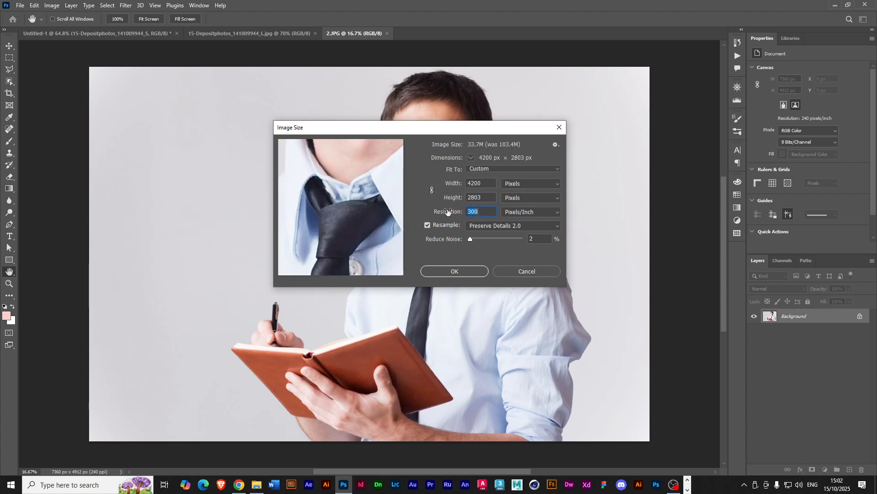
left_click(474, 213)
scroll(474, 213, "up", 4)
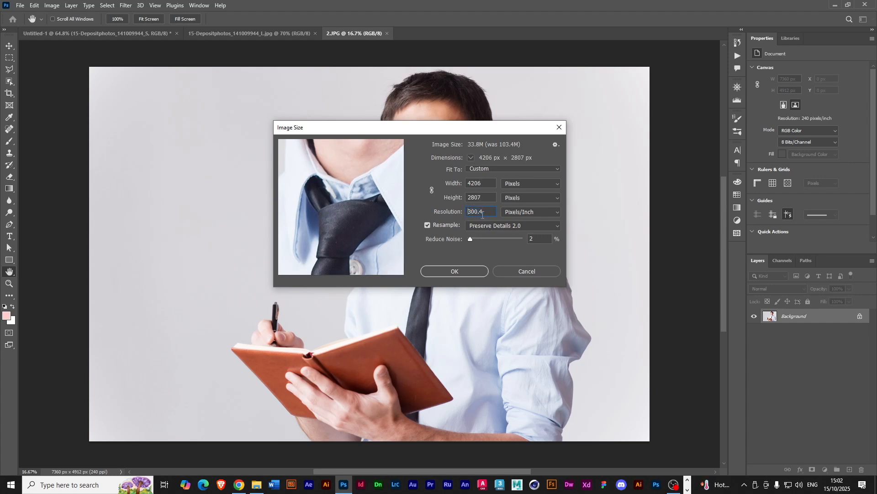
scroll(474, 211, "down", 4)
left_click(434, 189)
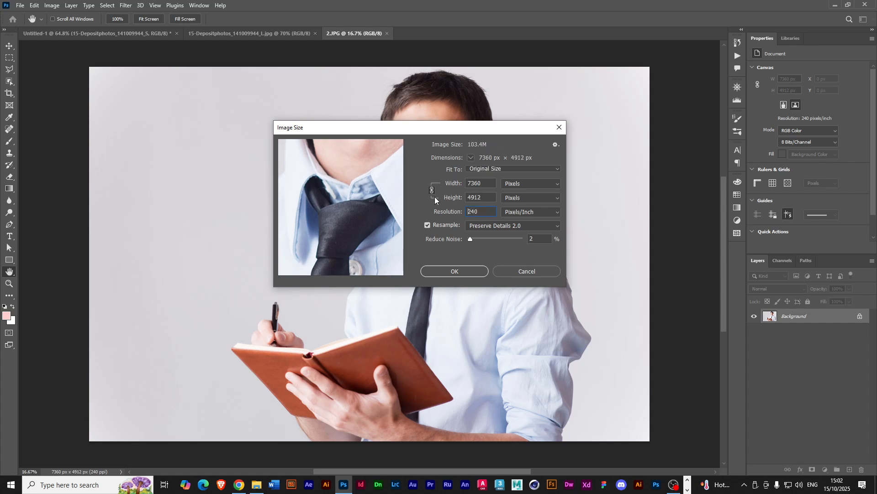
left_click(472, 185)
double_click(472, 184)
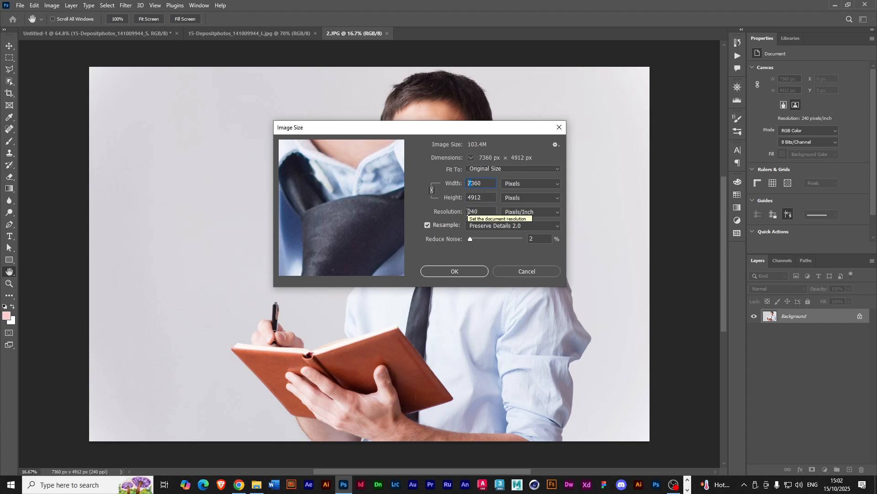
type("3360")
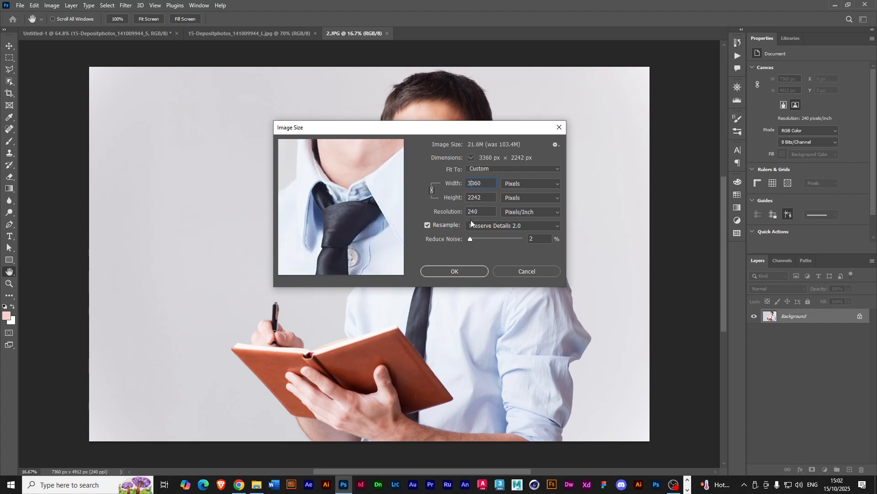
key("ctrl+a")
left_click(526, 272)
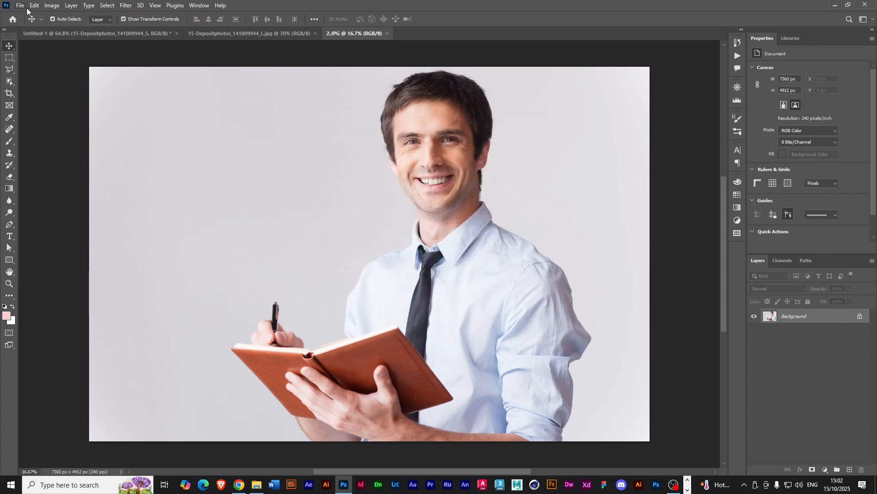
Resize the photo to 3360 pixels wide with proportional height, inspecting the man's face in the Image Size preview before applying.
left_click(53, 6)
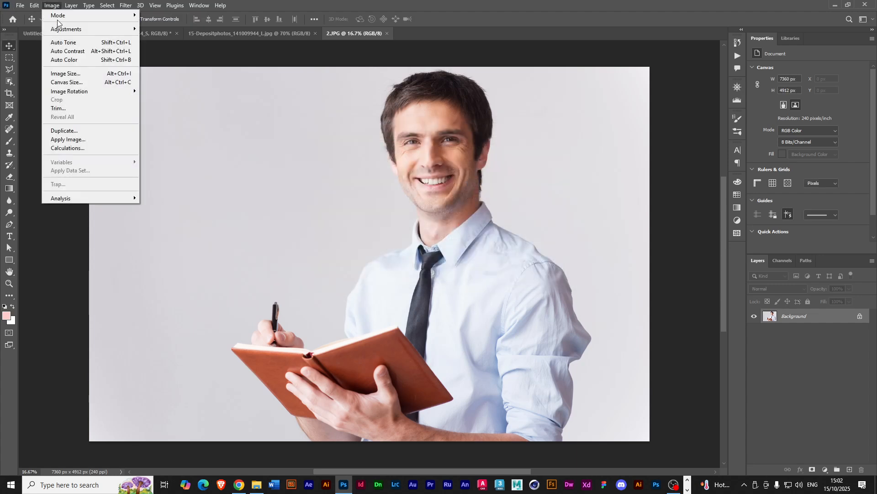
left_click(70, 75)
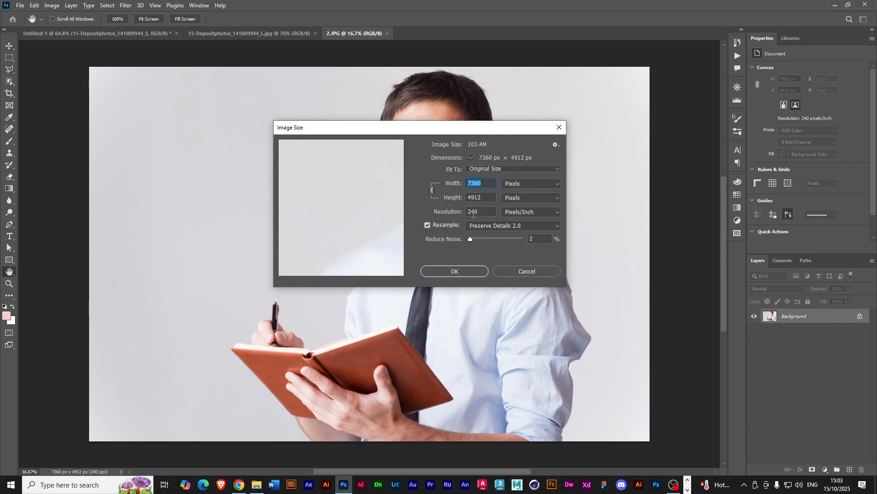
left_click(472, 183)
double_click(473, 183)
type("3")
left_click(417, 209)
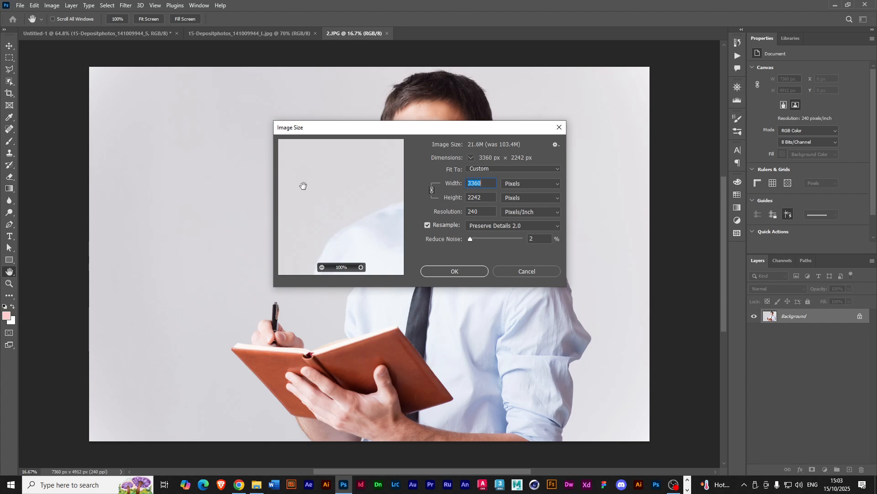
left_click_drag(382, 180, 296, 219)
left_click_drag(374, 186, 366, 225)
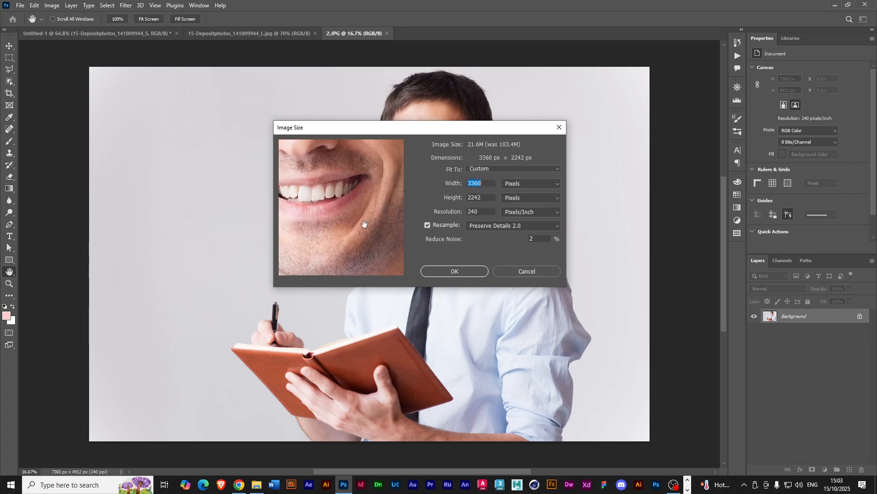
left_click_drag(366, 191, 347, 202)
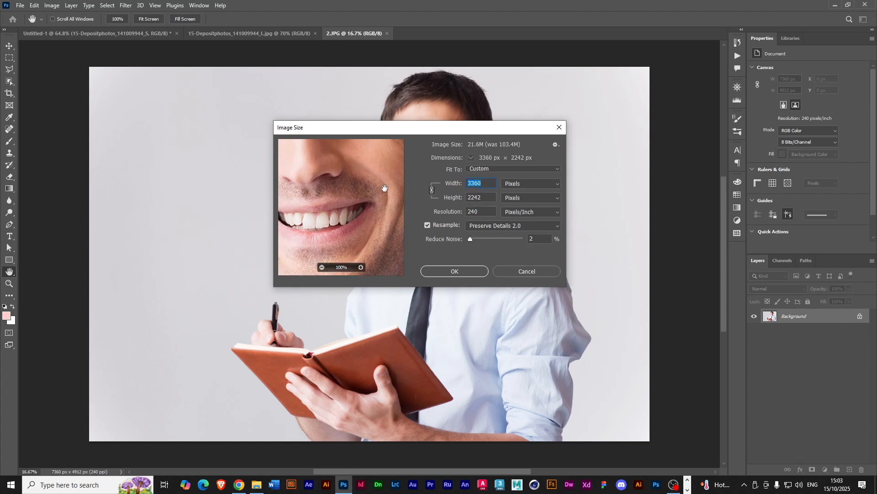
left_click(453, 272)
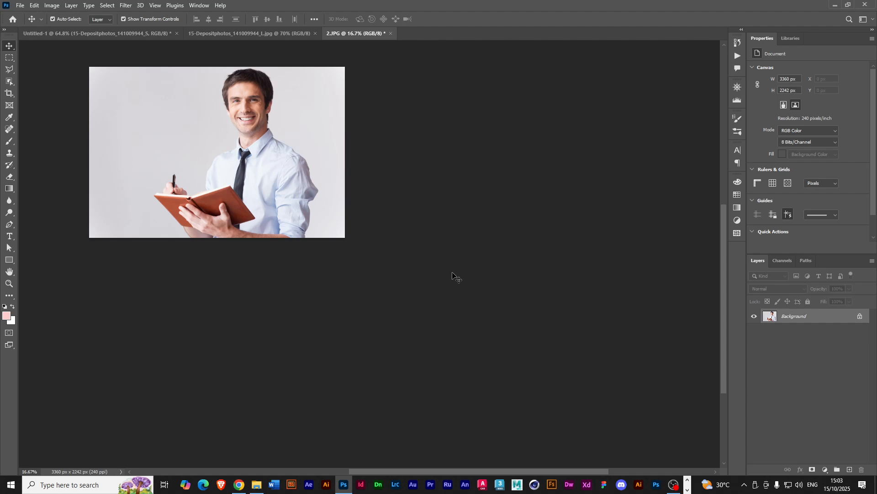
Save the resized photo as 2_small.jpg in the XD_pix folder, in JPEG format at Maximum quality 12.
left_click(20, 5)
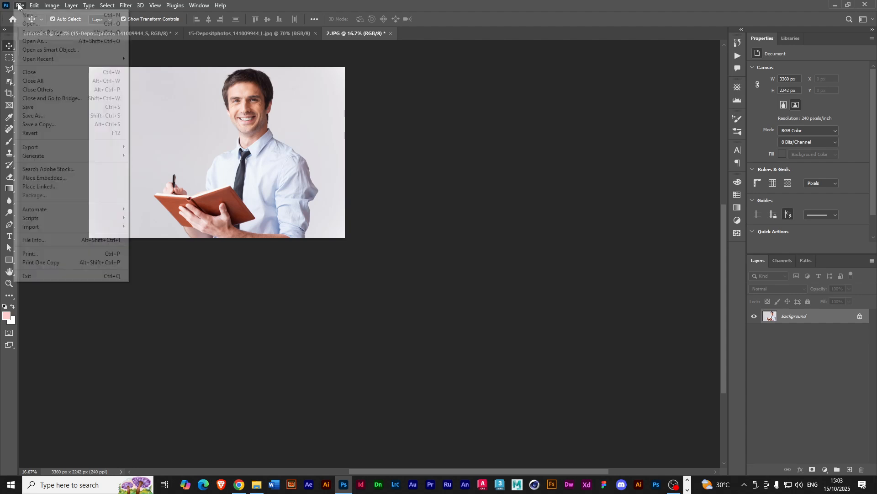
left_click(34, 115)
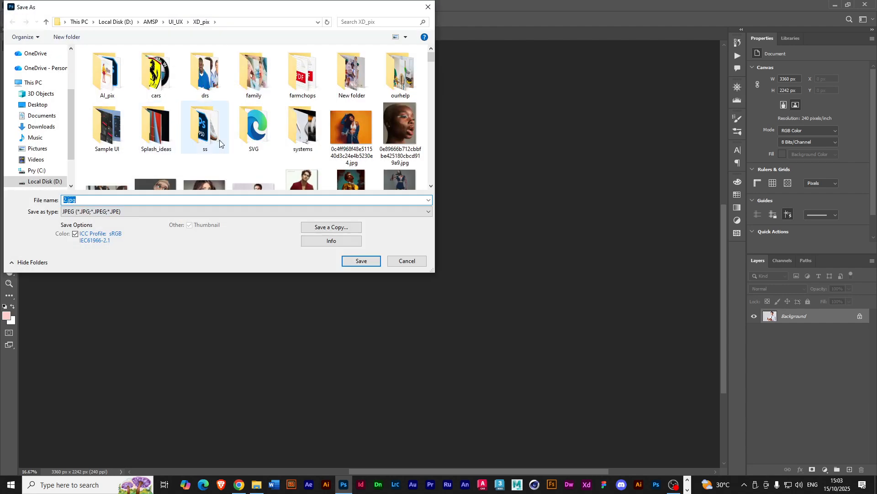
left_click(64, 201)
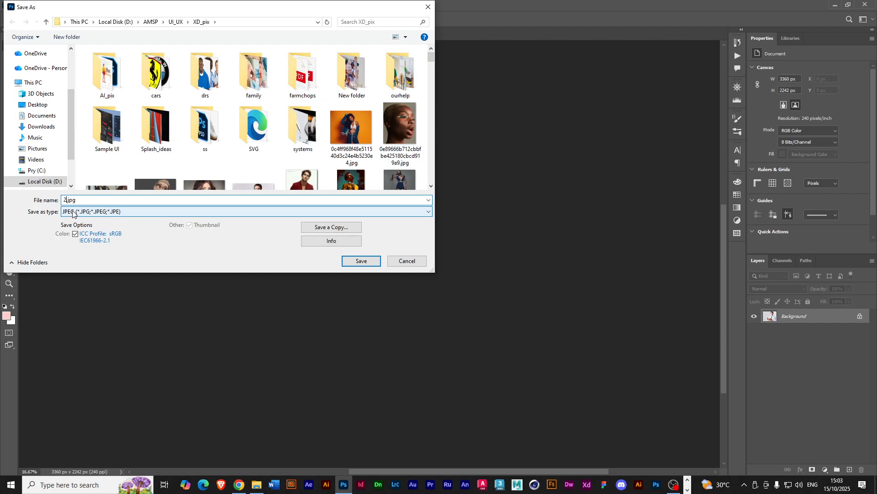
type("_small")
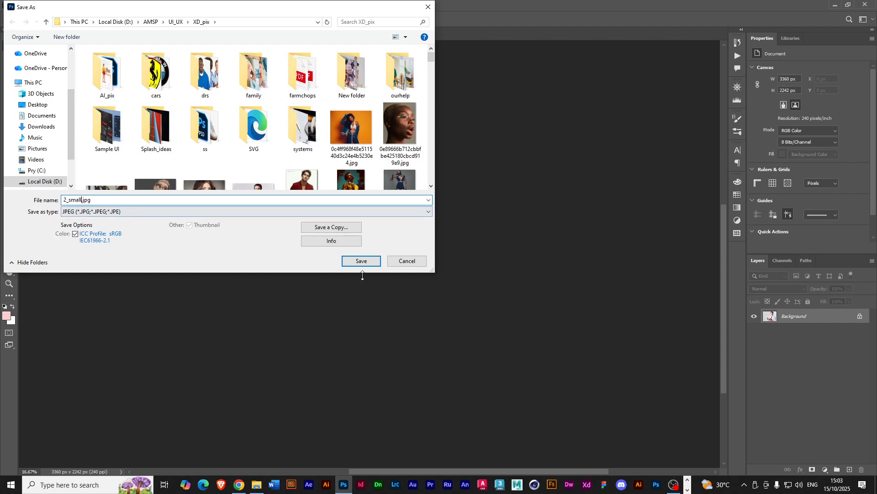
left_click(358, 261)
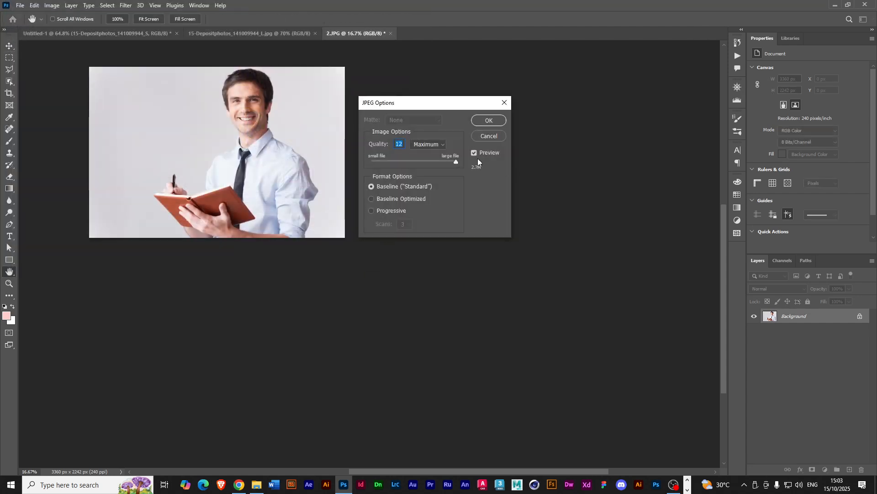
left_click(489, 121)
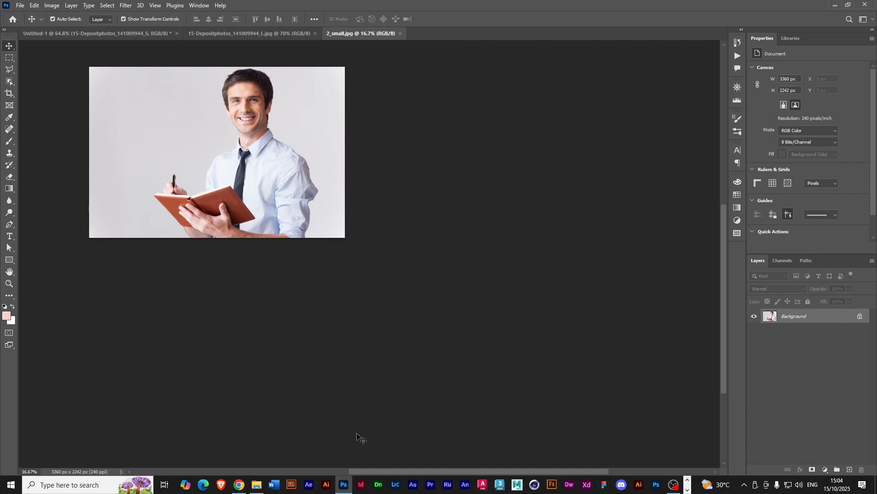
Switch to File Explorer and check the dimensions and file sizes of 2.JPG and 2_small.jpg in the XD_pix folder.
left_click(257, 484)
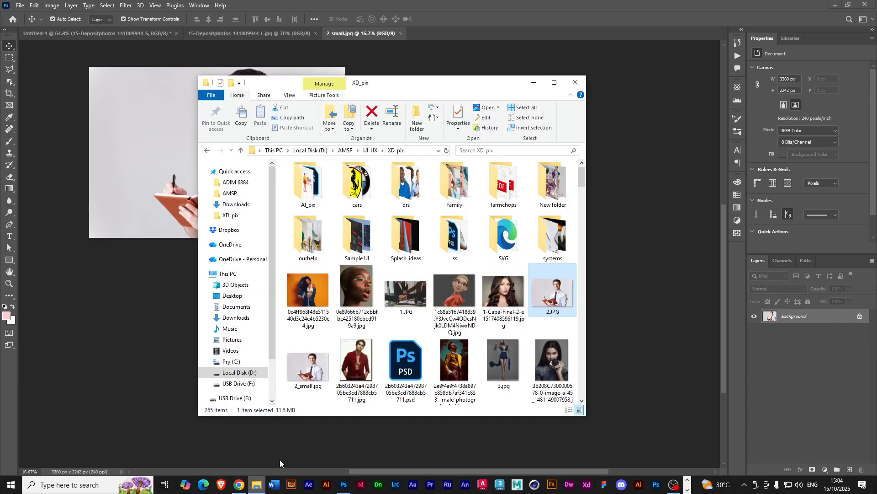
mouse_move(557, 299)
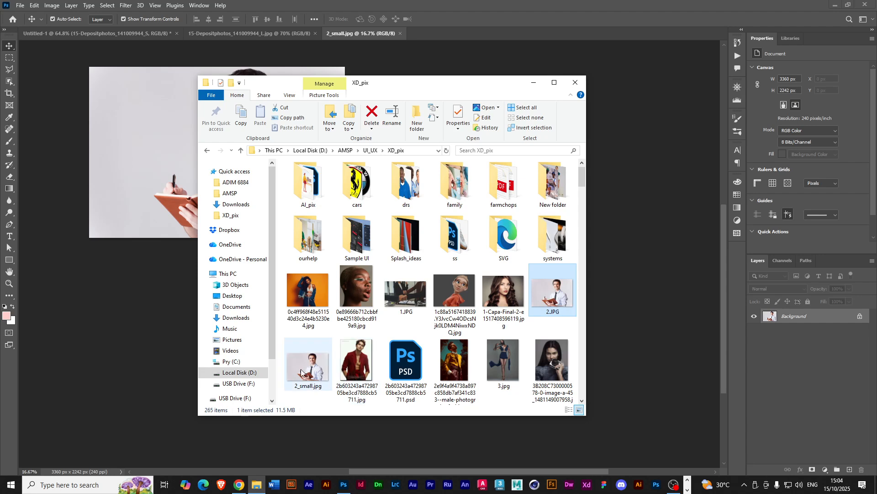
mouse_move(301, 370)
left_click(310, 373)
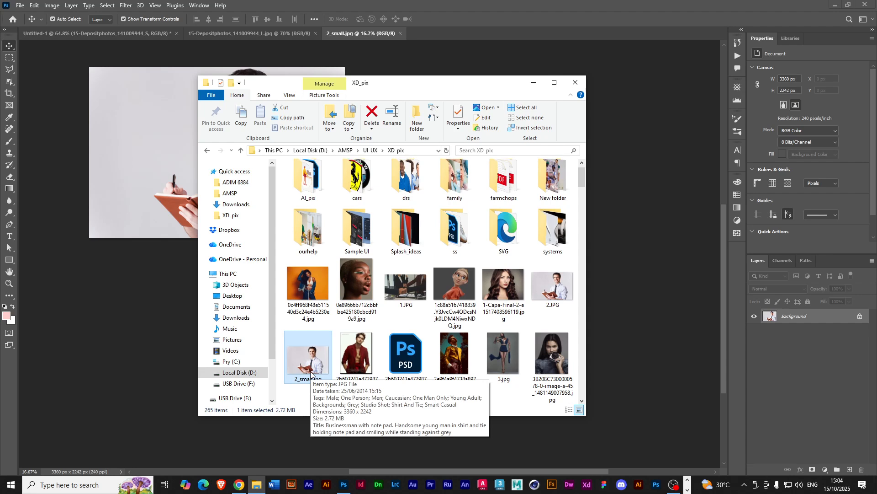
View 2_small.jpg and the original 2.JPG in the Photos viewer, with File Explorer minimized and 2.JPG filling the screen.
left_click(687, 489)
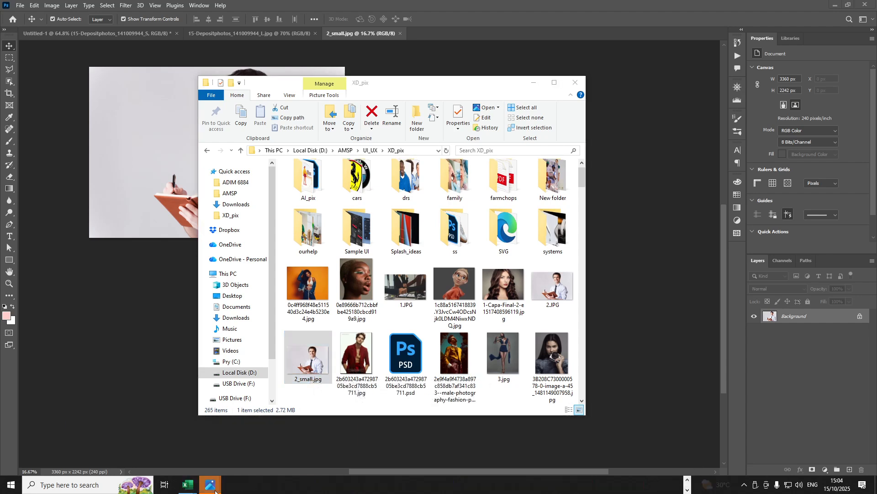
mouse_move(215, 489)
left_click(283, 440)
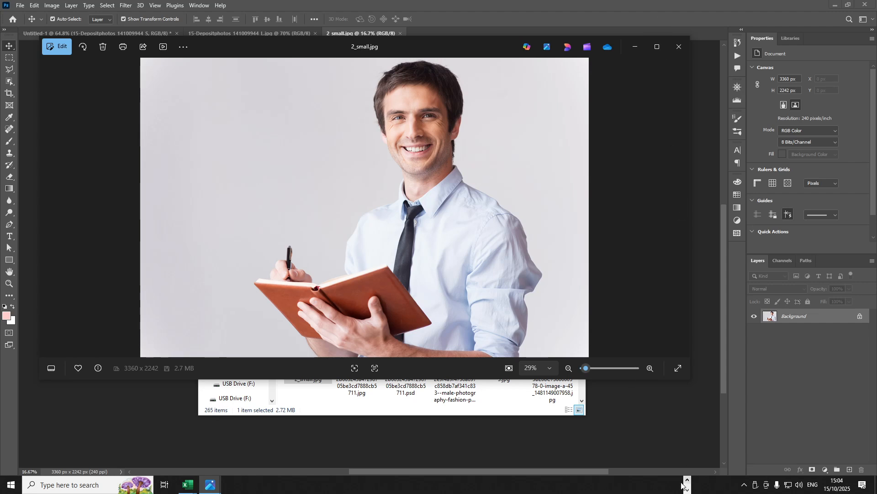
left_click(475, 411)
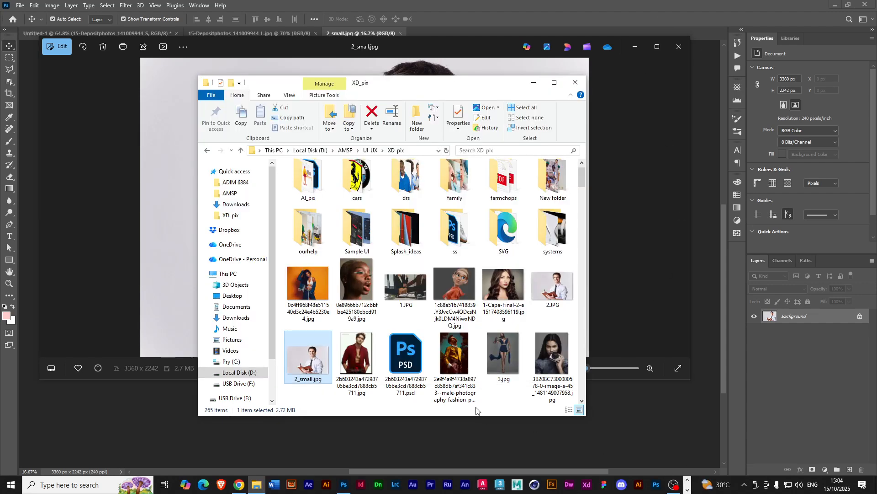
left_click(551, 285)
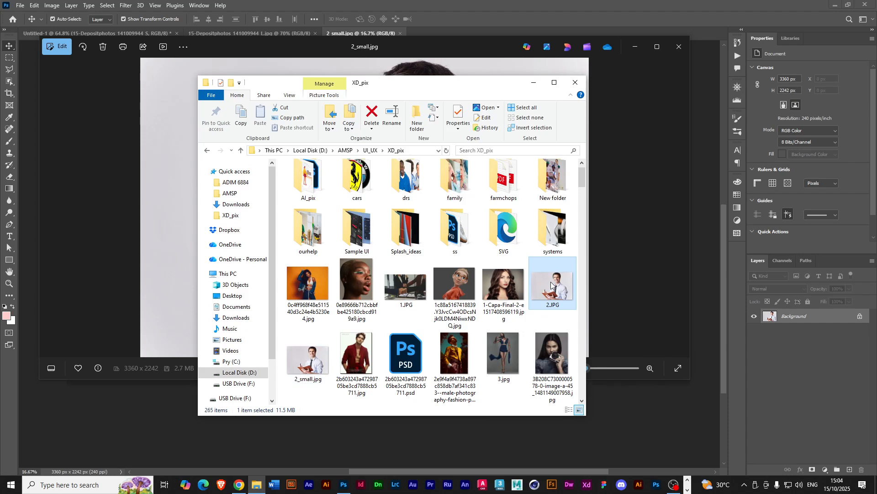
left_click(535, 82)
left_click_drag(398, 48, 407, 106)
left_click(671, 61)
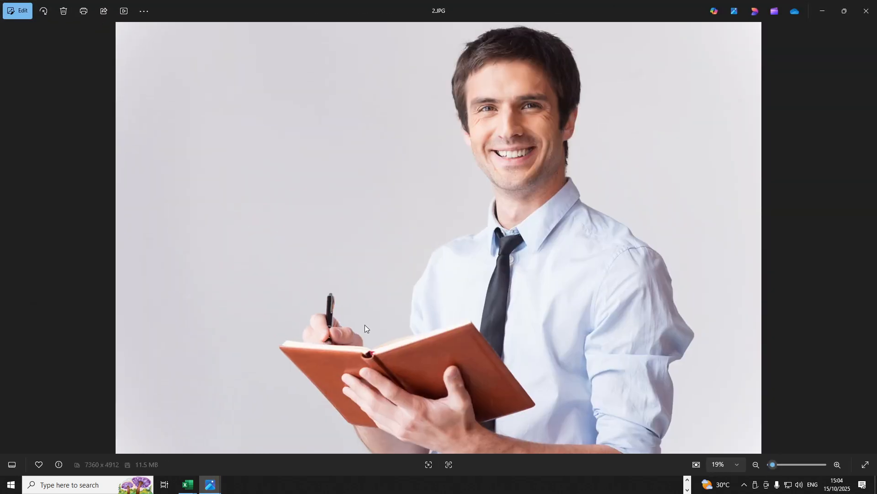
Compare 2_small.jpg with 2.JPG by viewing it maximized and as a smaller window in front of the original.
mouse_move(215, 477)
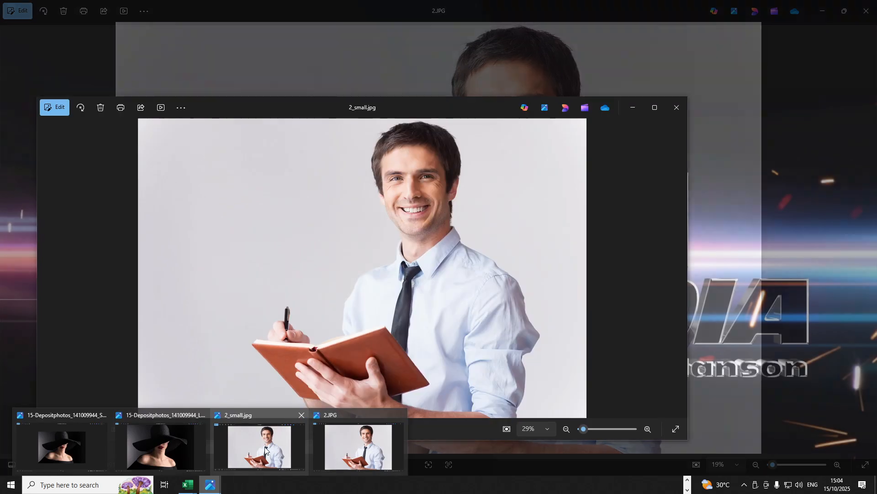
left_click(266, 450)
left_click(657, 109)
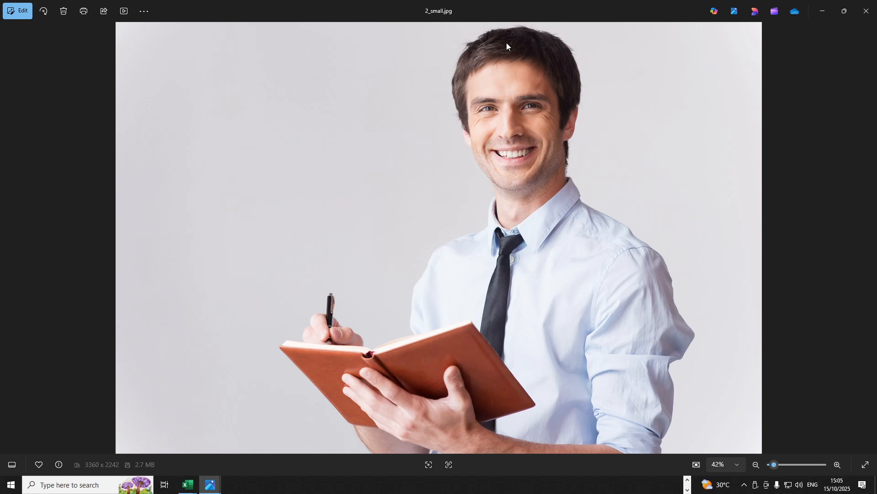
left_click_drag(488, 10, 486, 133)
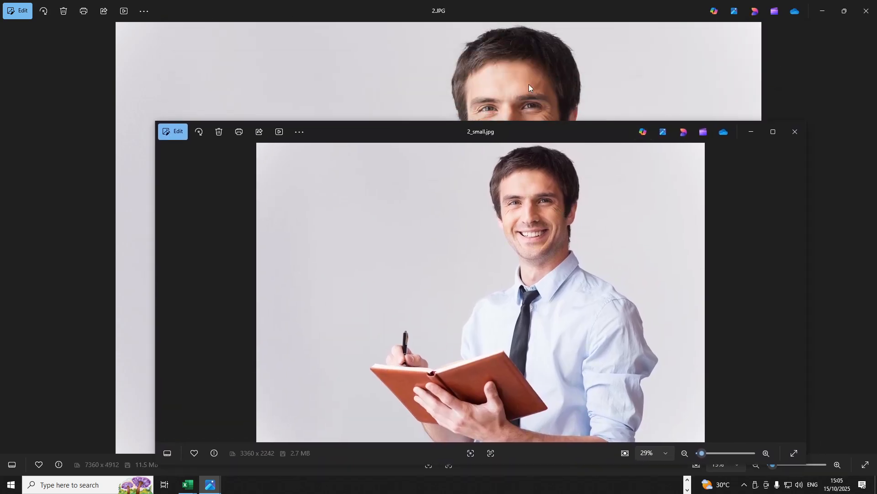
left_click_drag(516, 132, 489, 102)
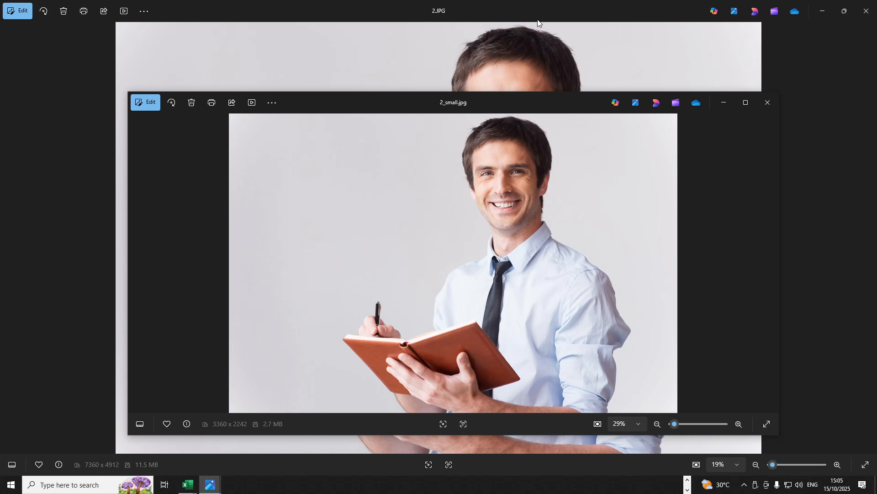
Dismiss both photo viewer windows and bring the XD_pix folder back up in File Explorer.
left_click(523, 75)
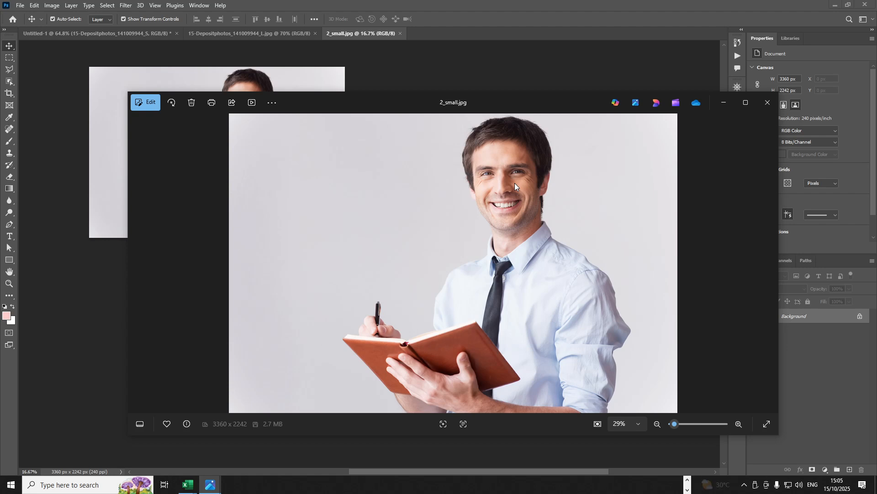
left_click_drag(528, 102, 487, 72)
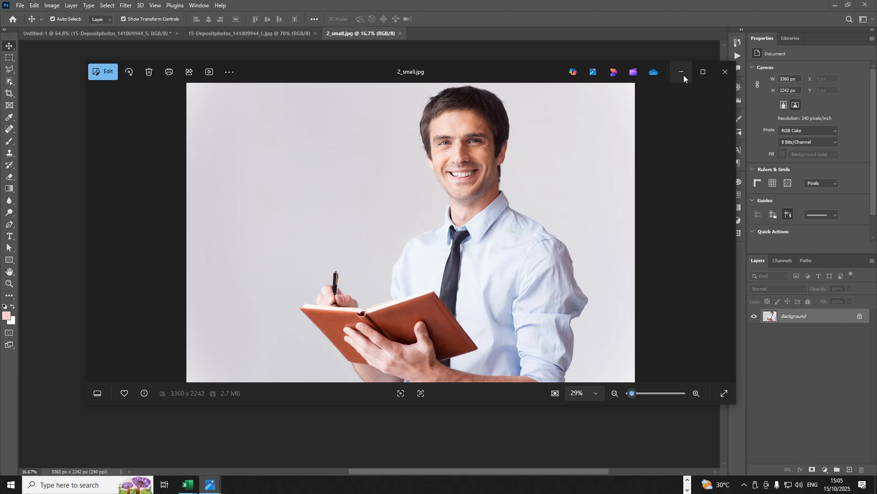
left_click(719, 76)
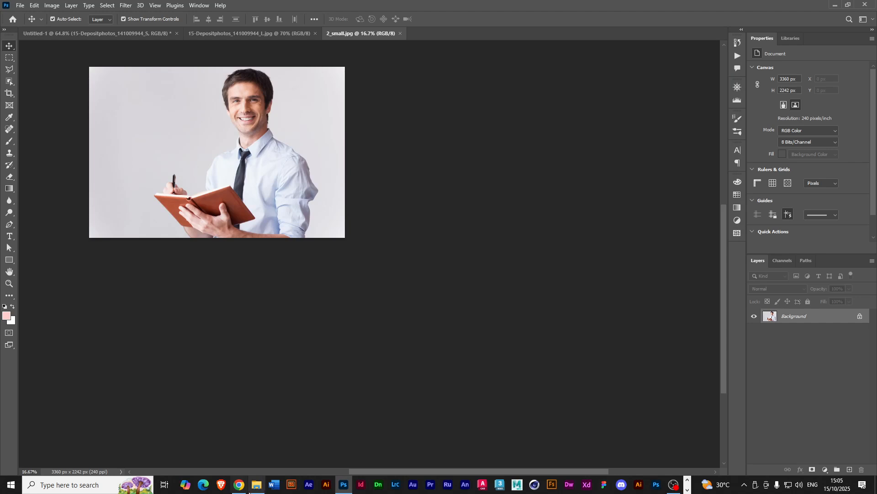
mouse_move(254, 484)
left_click(247, 464)
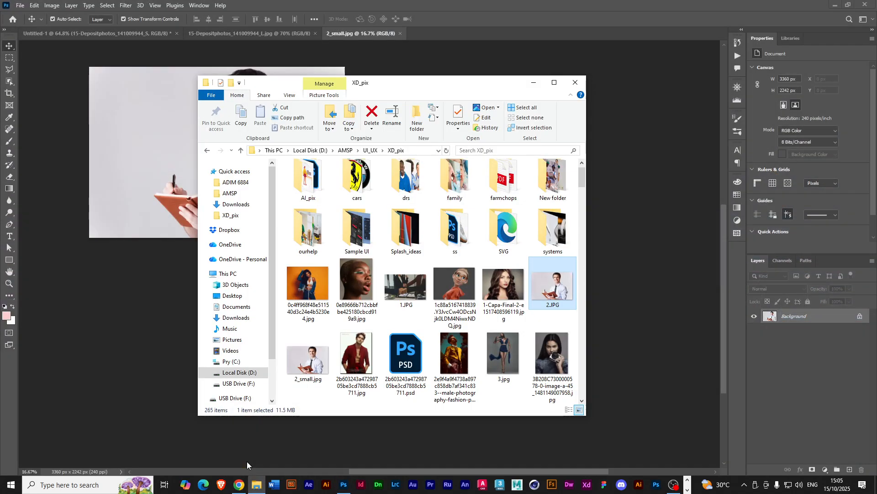
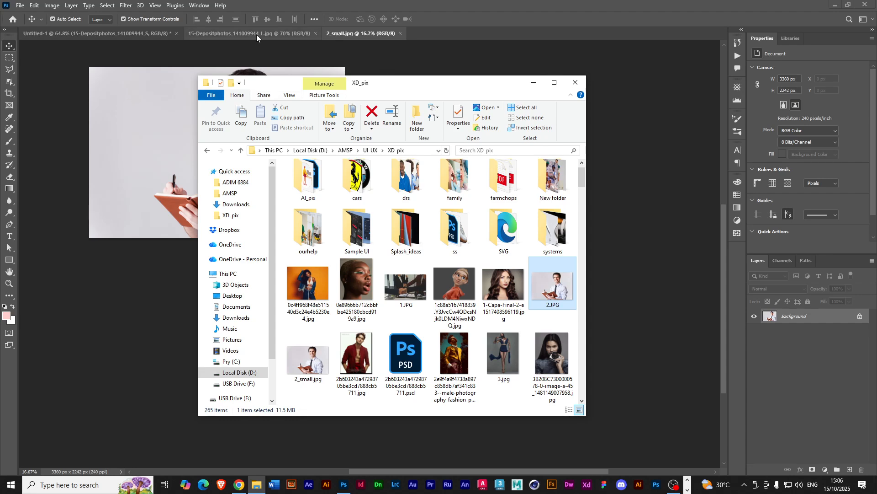
Enlarge the Untitled-1 canvas to 2890 × 2417 pixels, anchored at the centre, and fit the whole canvas in view.
left_click(148, 35)
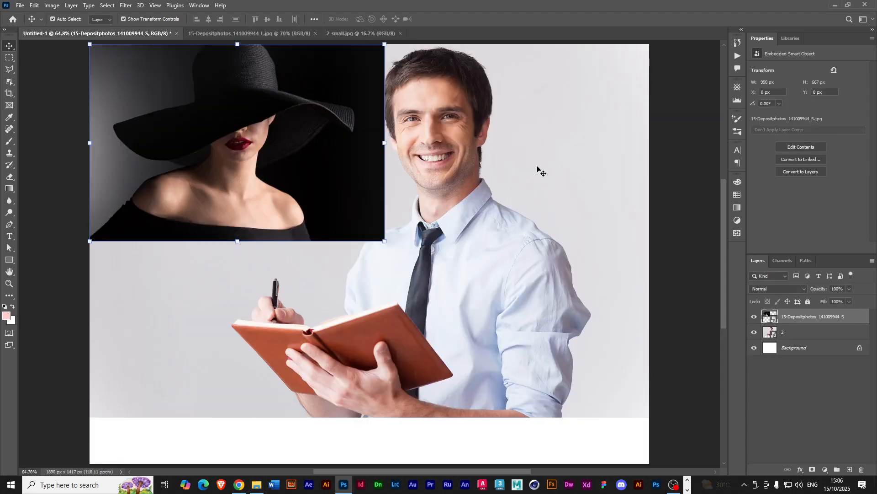
left_click(544, 182)
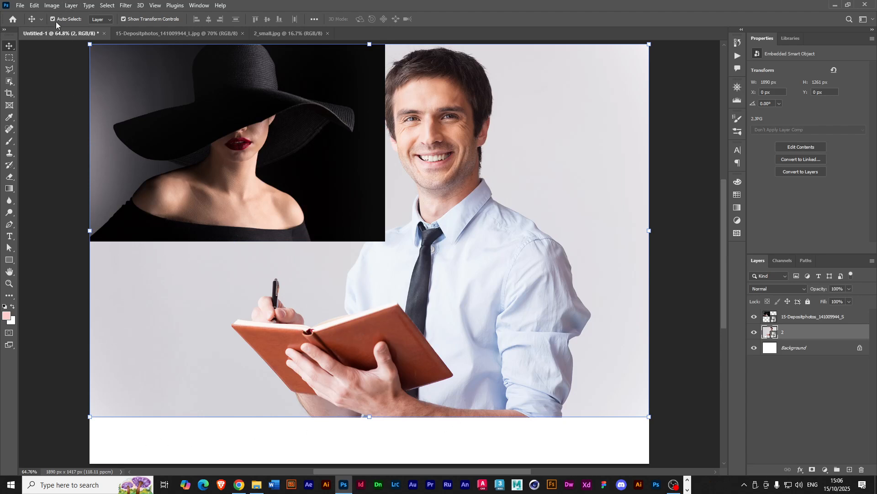
left_click(54, 6)
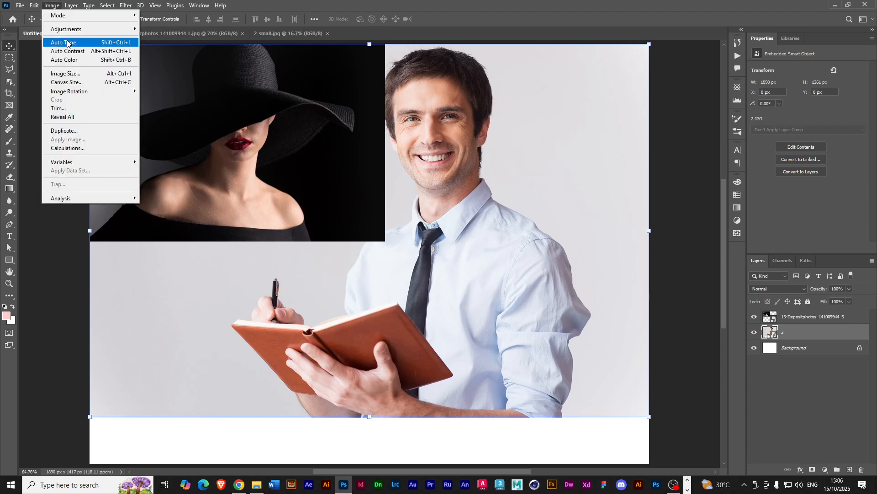
left_click(68, 83)
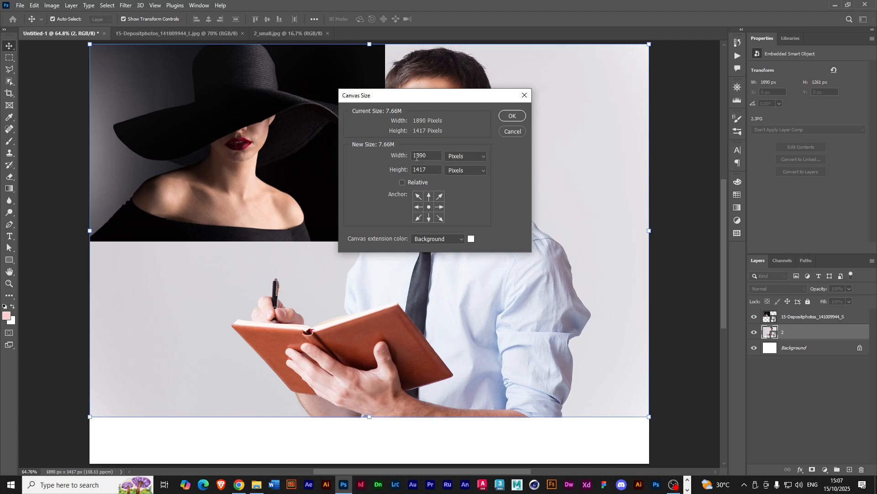
left_click_drag(417, 155, 414, 156)
type("2")
left_click(416, 171)
left_click_drag(415, 171, 413, 171)
type("2")
key("ctrl+a")
left_click(506, 117)
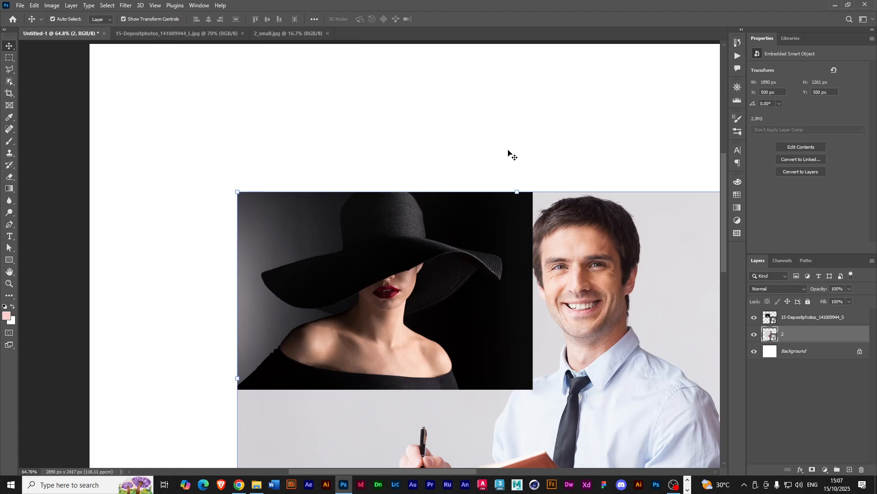
key("ctrl+0")
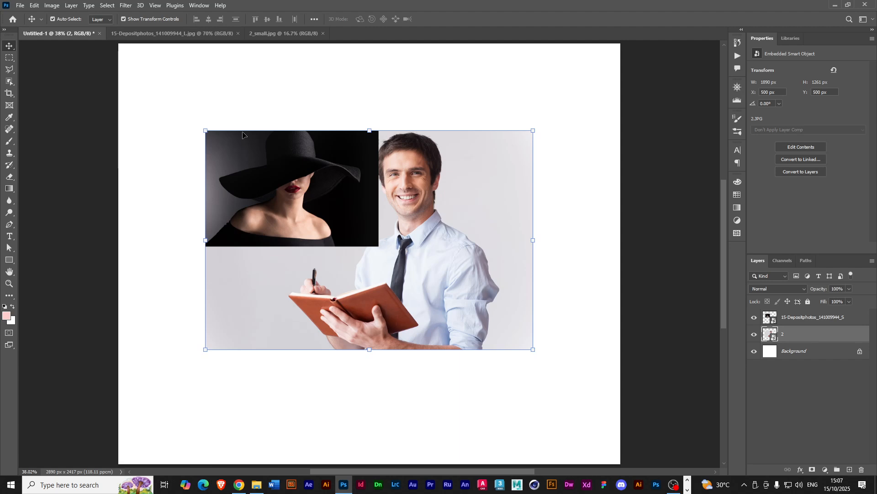
Move the woman's photo to about X 221, Y 240 px and the man's photo to about X 776, Y 629 px.
left_click(277, 176)
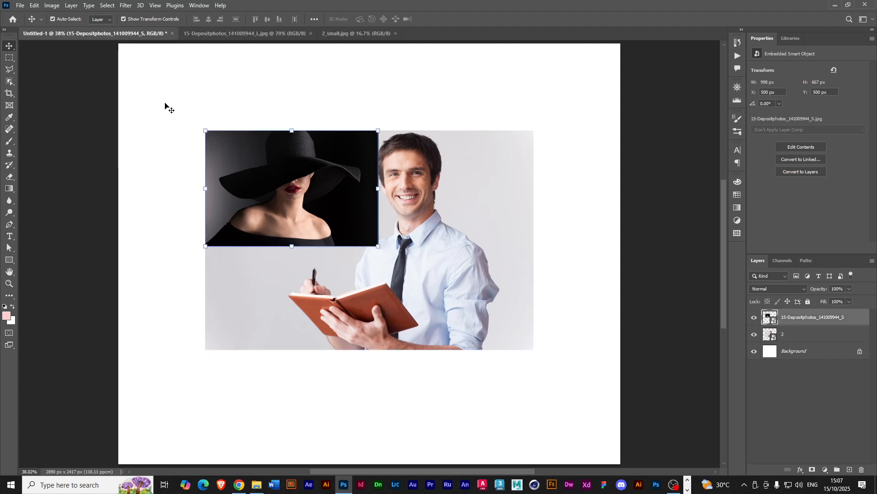
left_click_drag(273, 184, 225, 139)
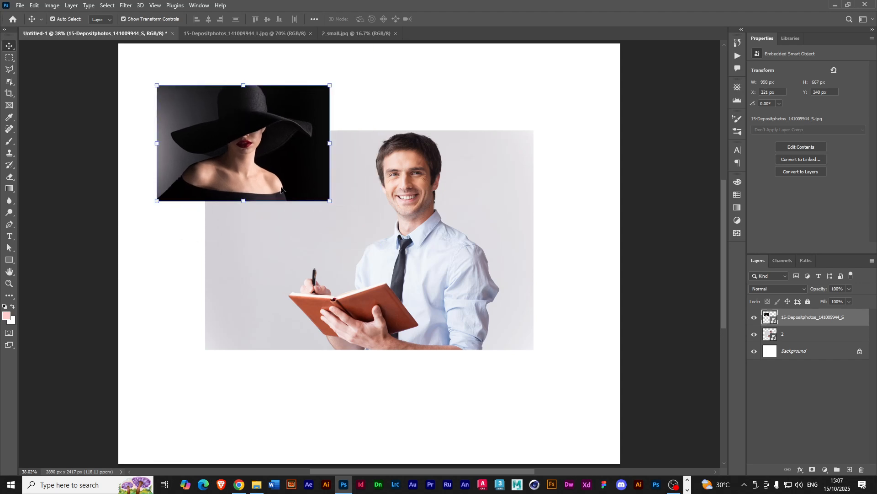
left_click_drag(344, 239, 391, 261)
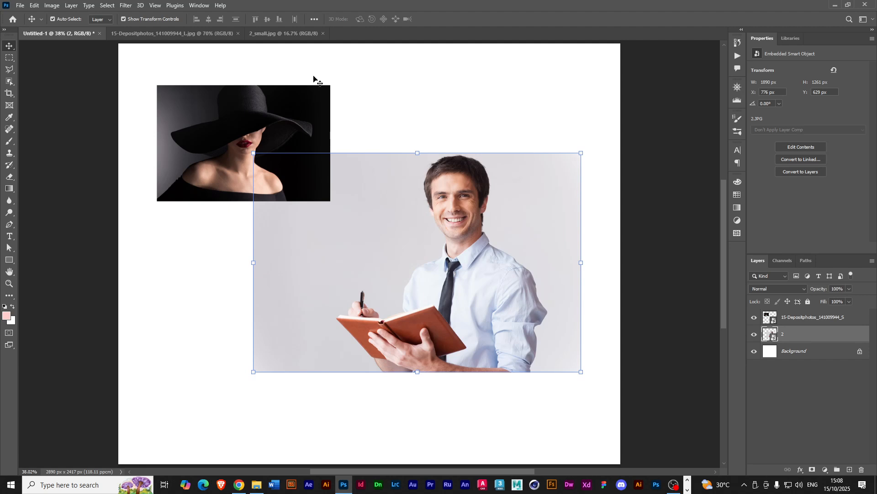
Widen the canvas of 2_small.jpg to 4360 pixels, keeping the centre anchor and the background extension colour.
left_click(270, 33)
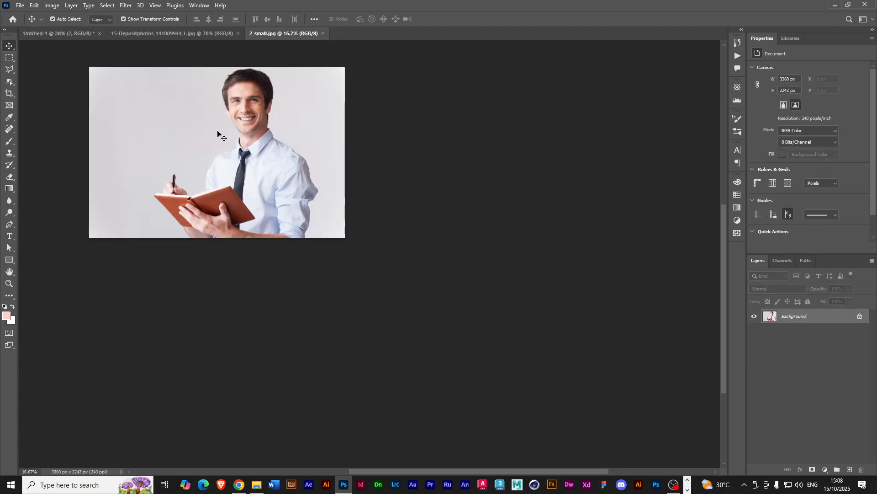
left_click(52, 6)
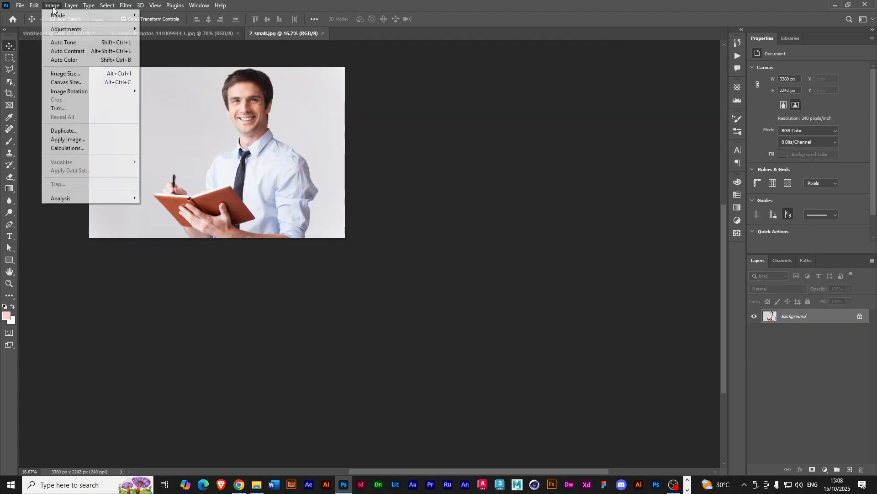
left_click(69, 83)
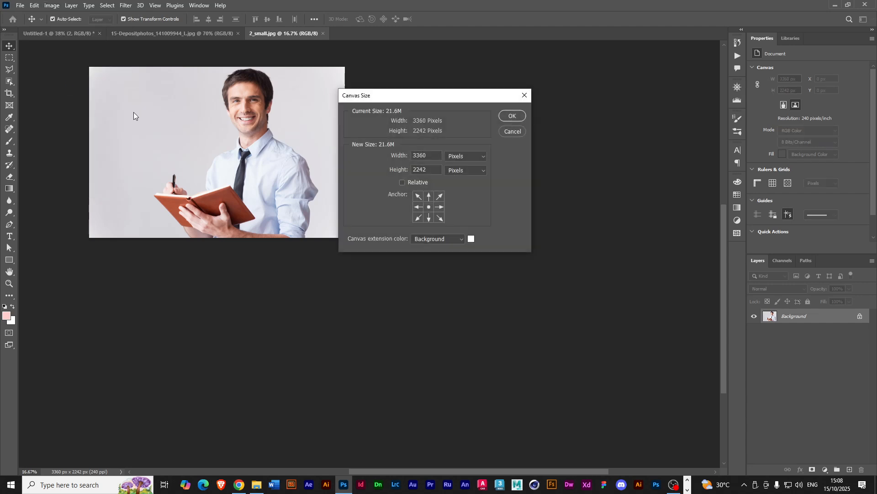
left_click_drag(419, 102, 447, 116)
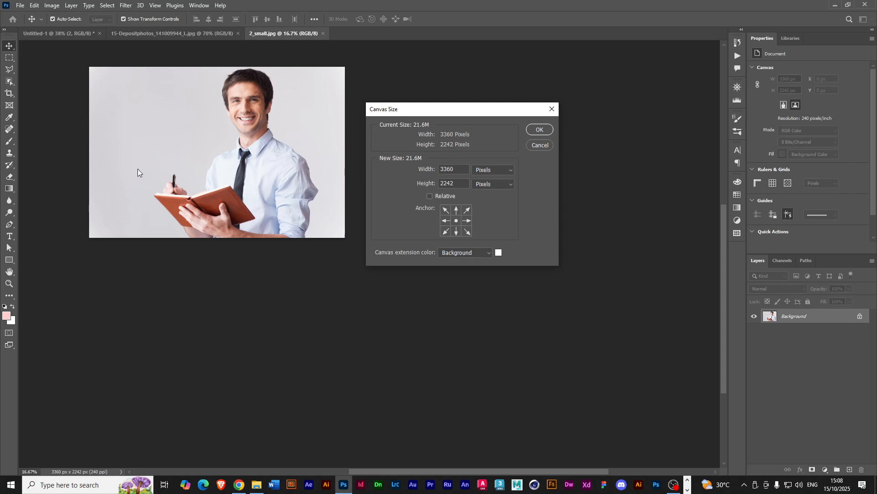
left_click(446, 170)
type("4")
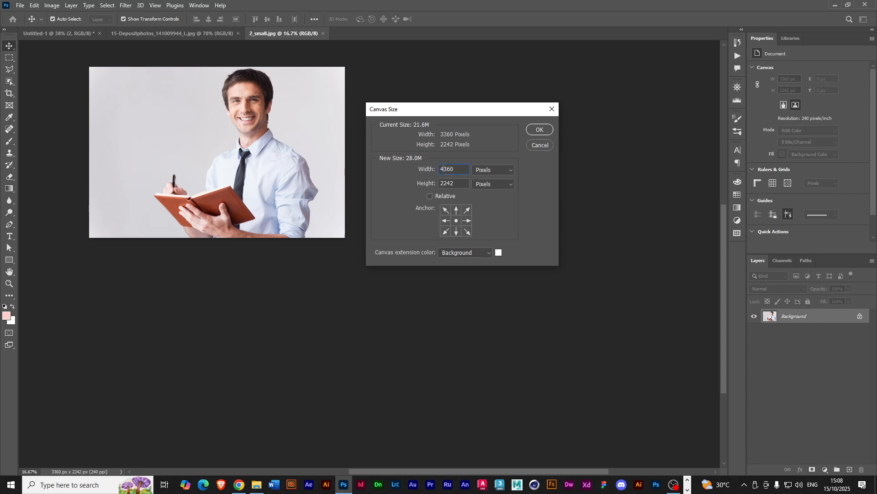
left_click(444, 184)
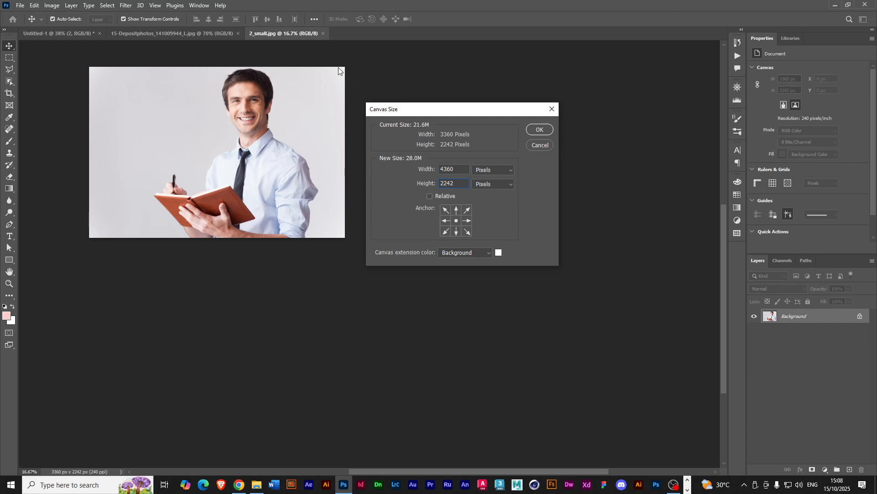
left_click(533, 132)
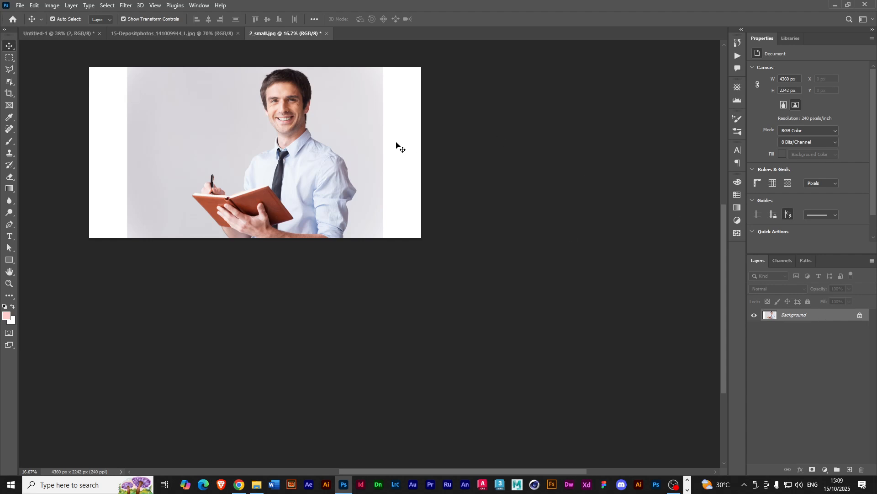
left_click(788, 187)
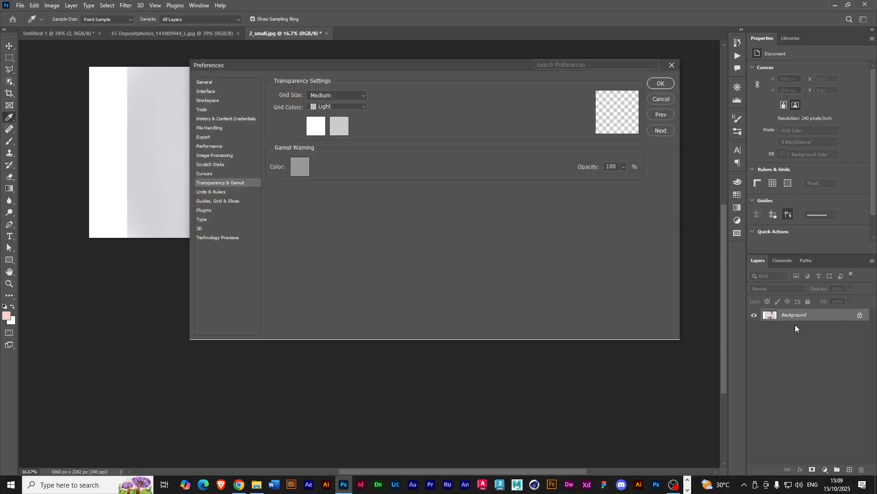
left_click(665, 85)
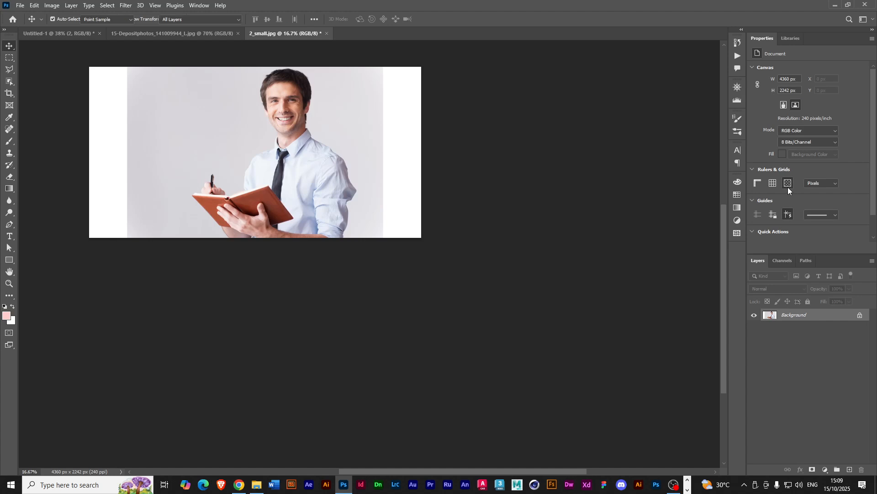
left_click(788, 185)
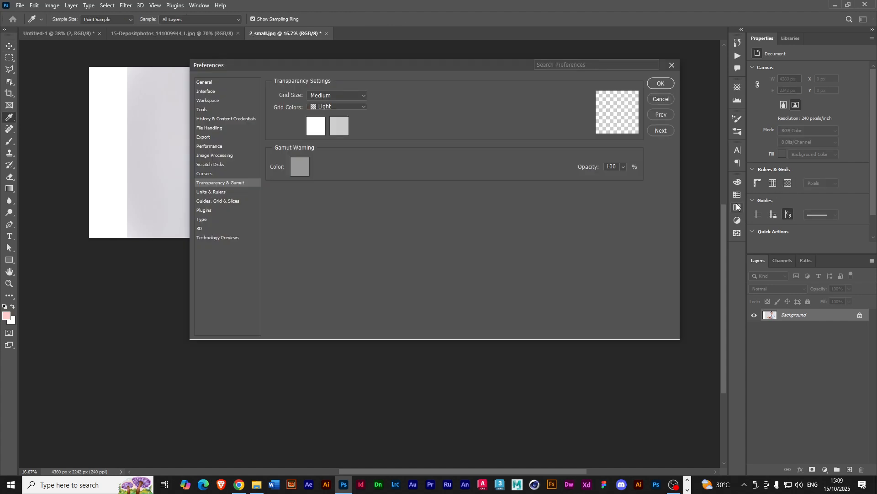
left_click(649, 100)
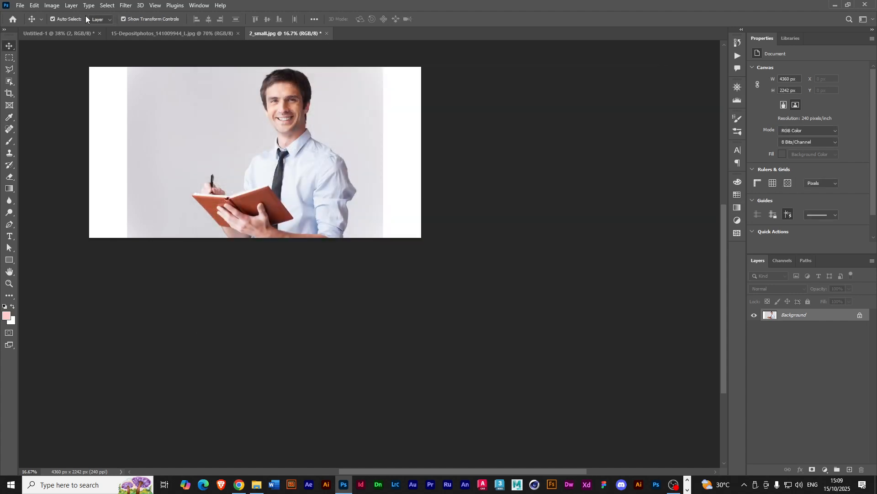
Return to the Untitled-1 document with no layer selected and set its canvas fill to Transparent.
left_click(56, 34)
left_click(535, 117)
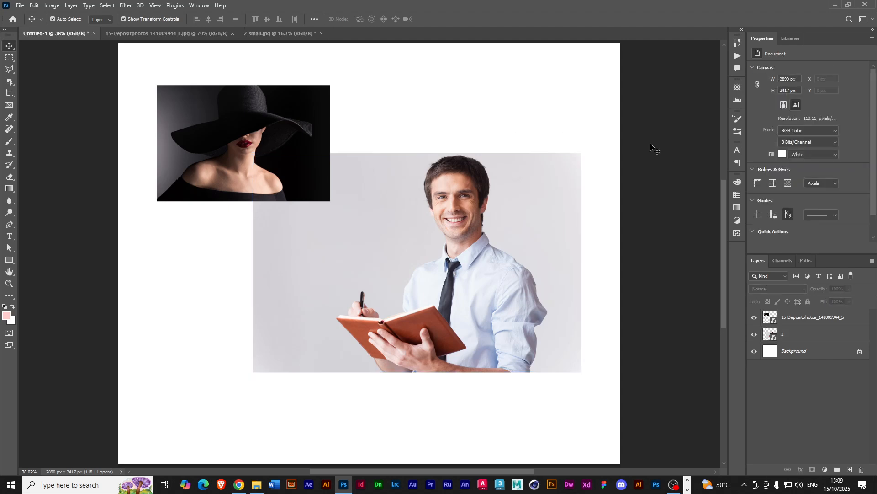
left_click(791, 188)
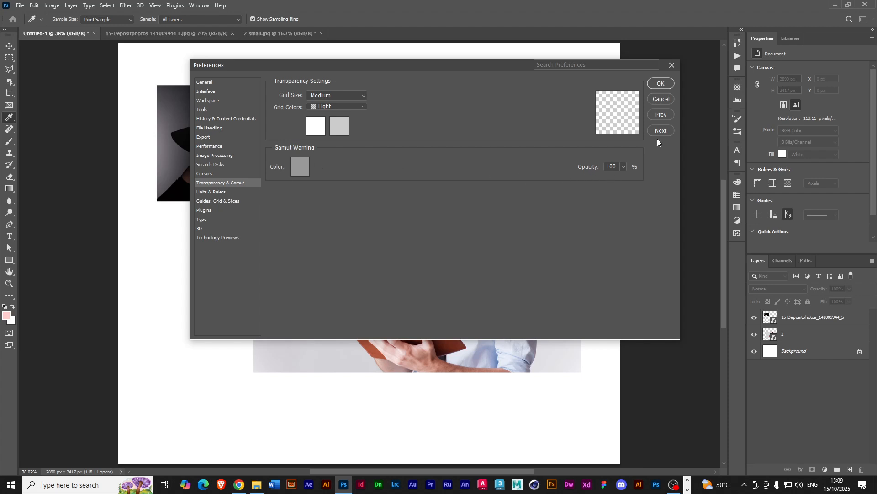
left_click(662, 84)
key("v")
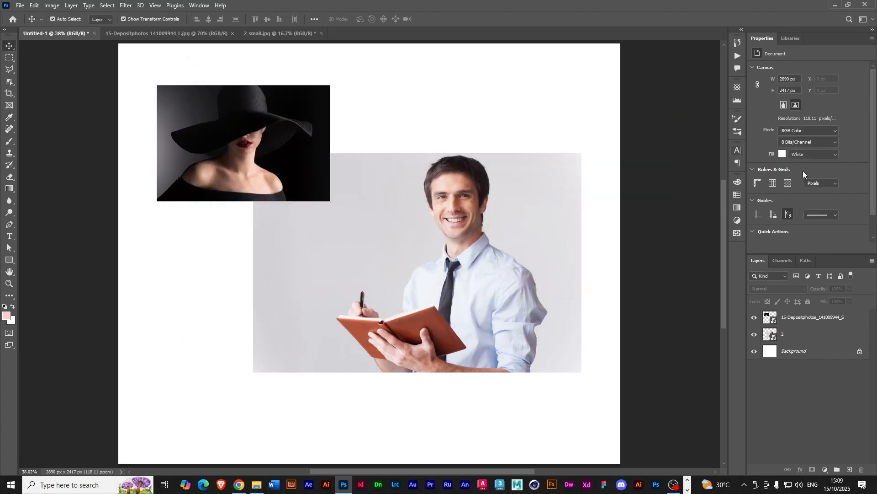
left_click(830, 155)
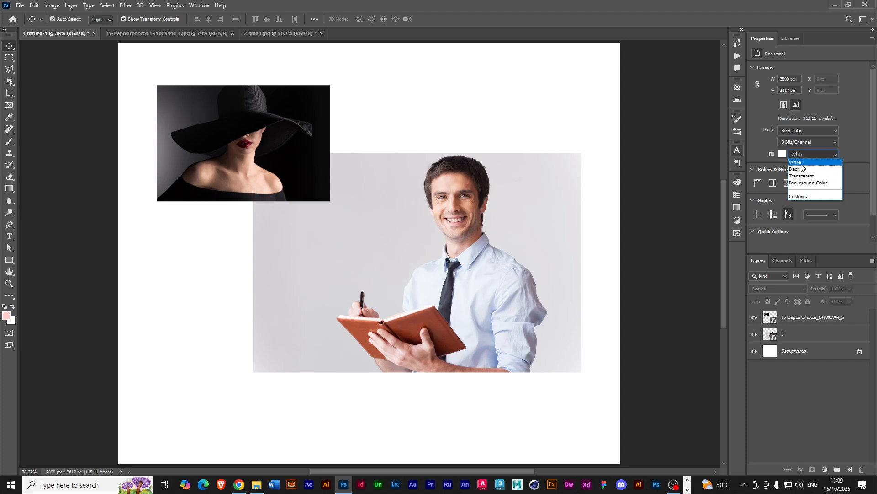
left_click(806, 176)
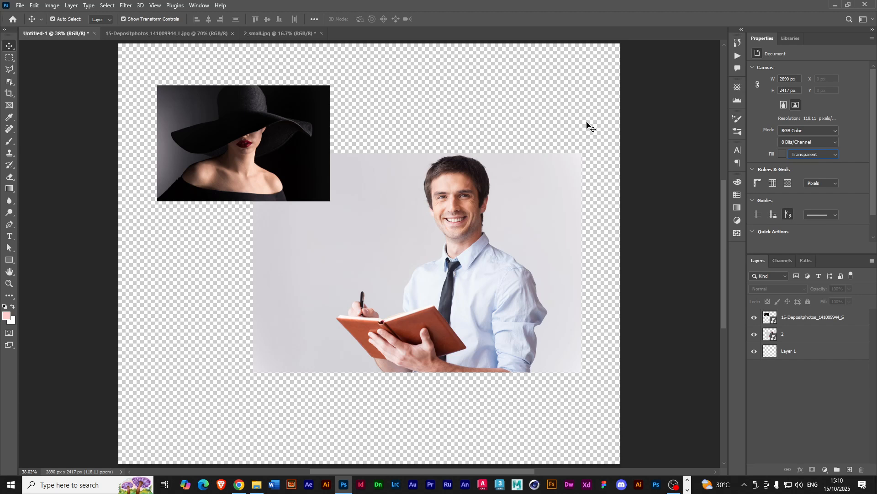
Create a new document from the iPhone X mobile preset, 1125 × 2436 px at 72 ppi with an artboard.
left_click(20, 6)
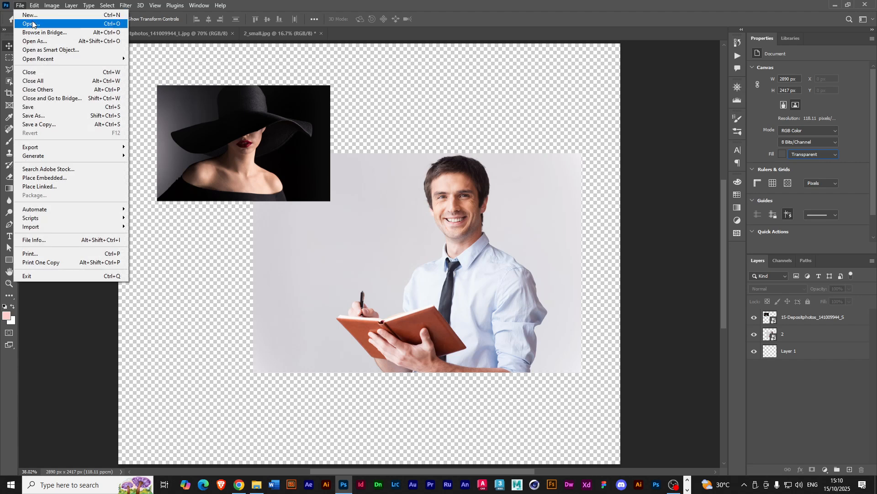
left_click(30, 15)
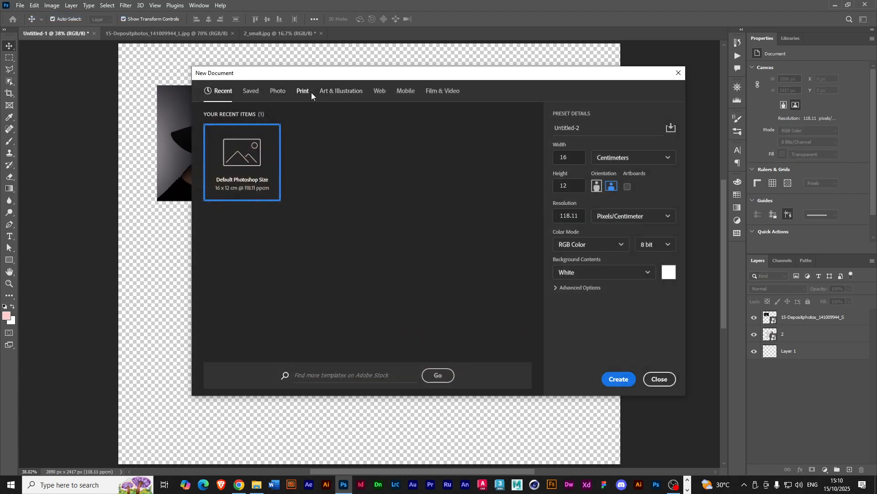
left_click(404, 92)
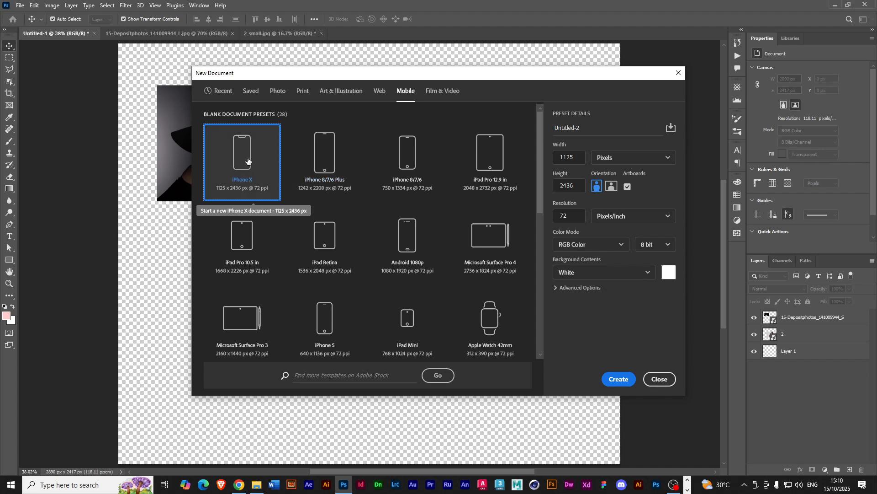
left_click(625, 379)
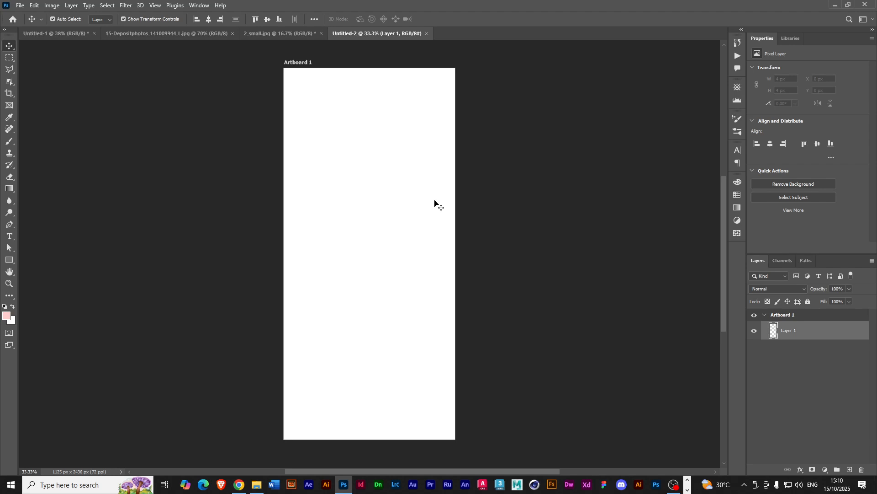
Widen the artboard of the new document to about 1755 px, and close the document without saving.
left_click(306, 67)
left_click_drag(455, 254, 551, 274)
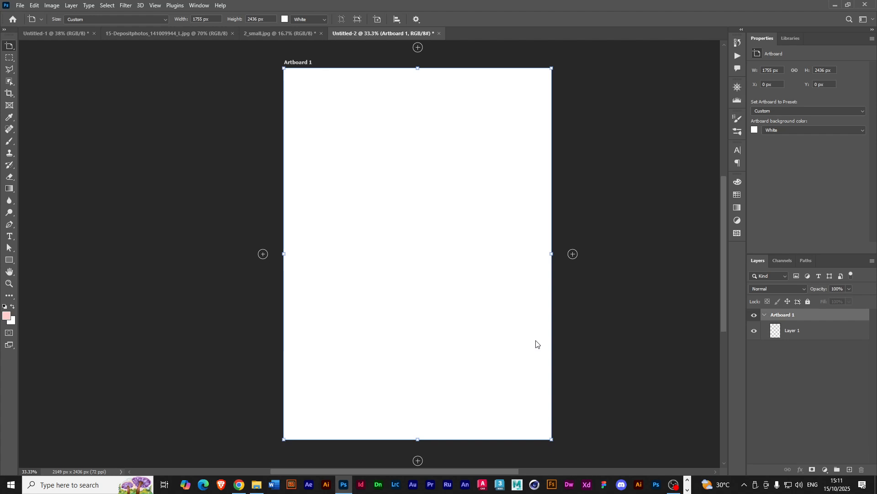
left_click(440, 34)
left_click(427, 182)
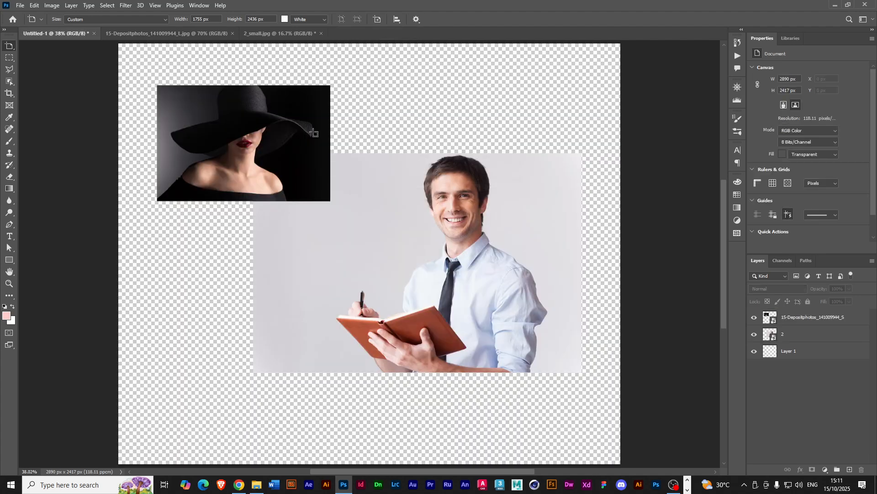
With the Move tool active, set the Untitled-1 canvas fill to White and select the man's photo.
right_click(11, 49)
left_click(45, 48)
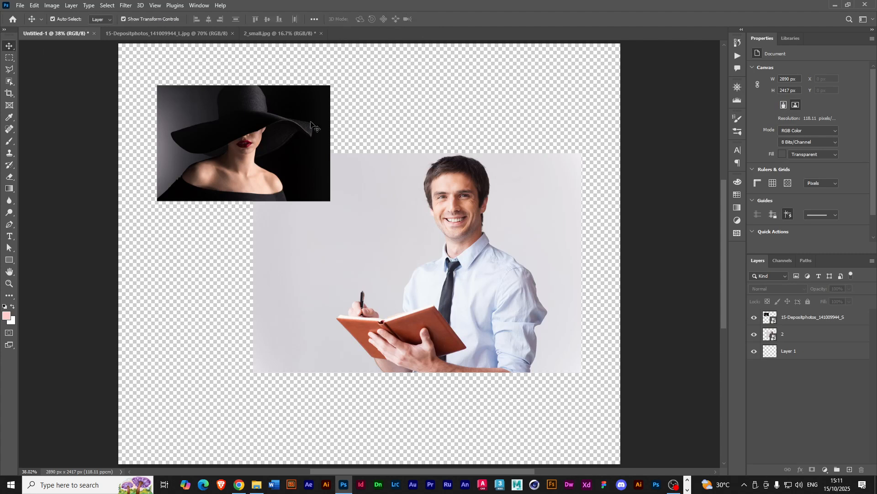
left_click(836, 154)
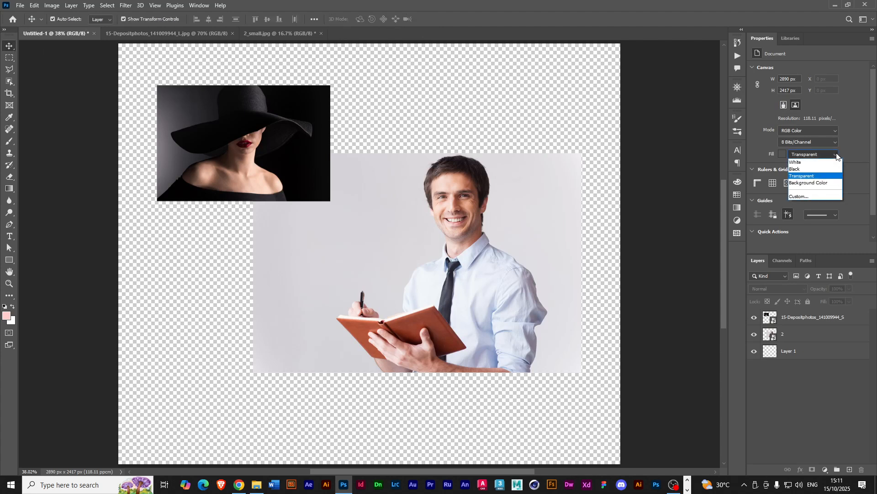
left_click(802, 163)
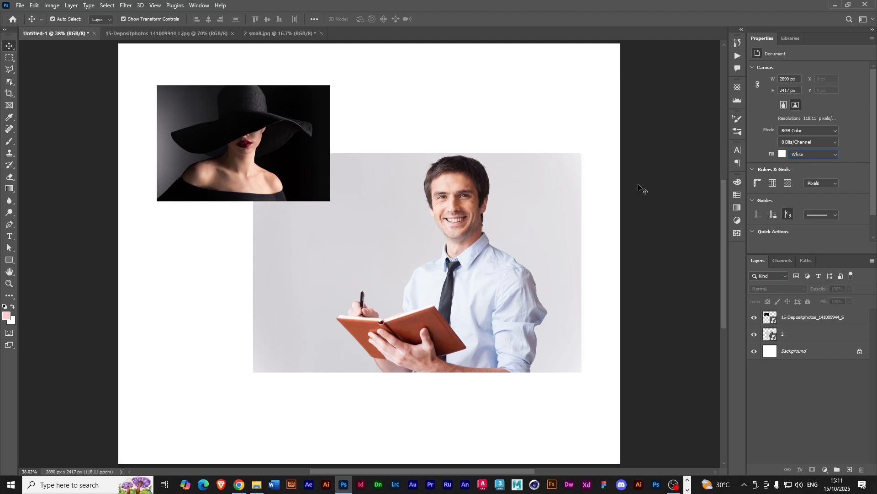
left_click(425, 265)
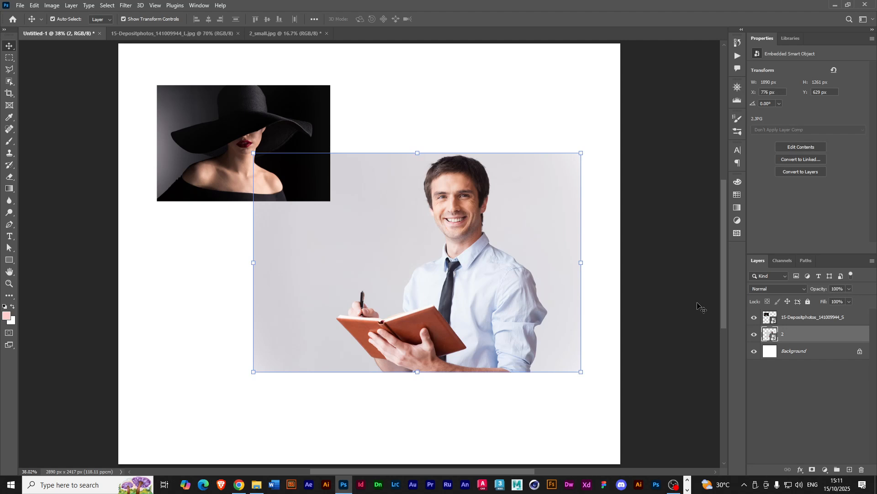
Move the man's photo layer above the woman's photo layer in the stacking order.
left_click_drag(791, 342, 790, 314)
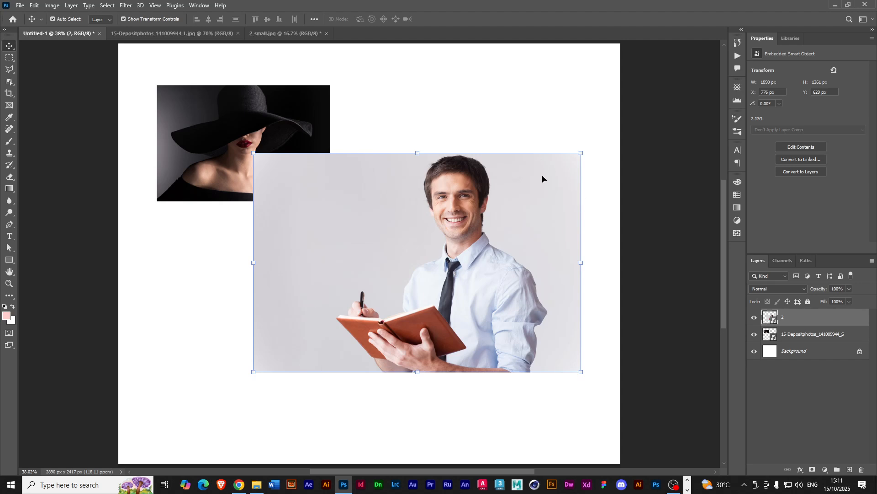
Crop the Untitled-1 canvas on both sides to a full-height strip about 1234 px wide around the man.
left_click(9, 95)
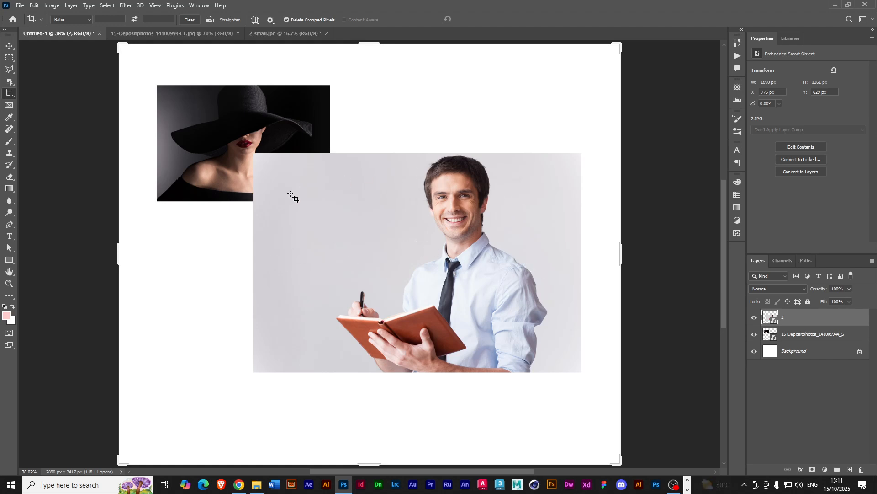
mouse_move(118, 253)
left_mouse_down()
mouse_move(189, 261)
mouse_move(118, 252)
left_mouse_up()
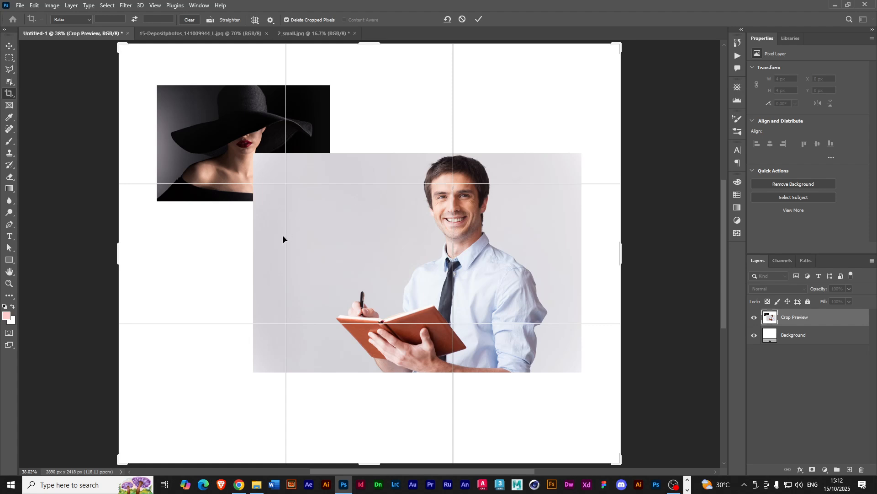
left_click_drag(119, 249, 226, 256)
left_click_drag(514, 258, 476, 258)
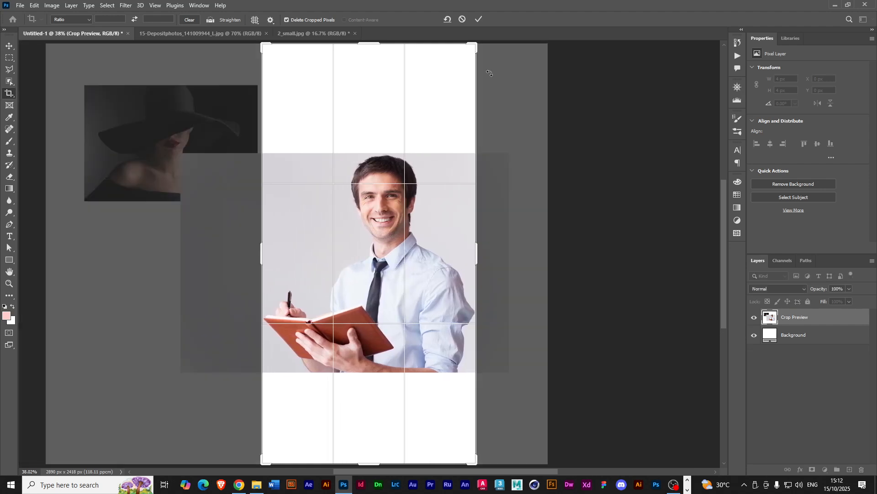
left_click(477, 19)
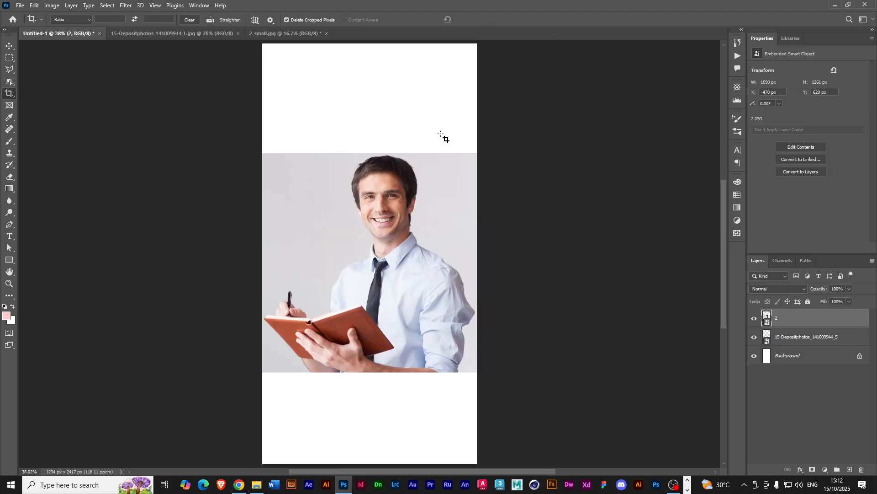
Undo the narrow crop around the man.
key("ctrl")
key("ctrl+z")
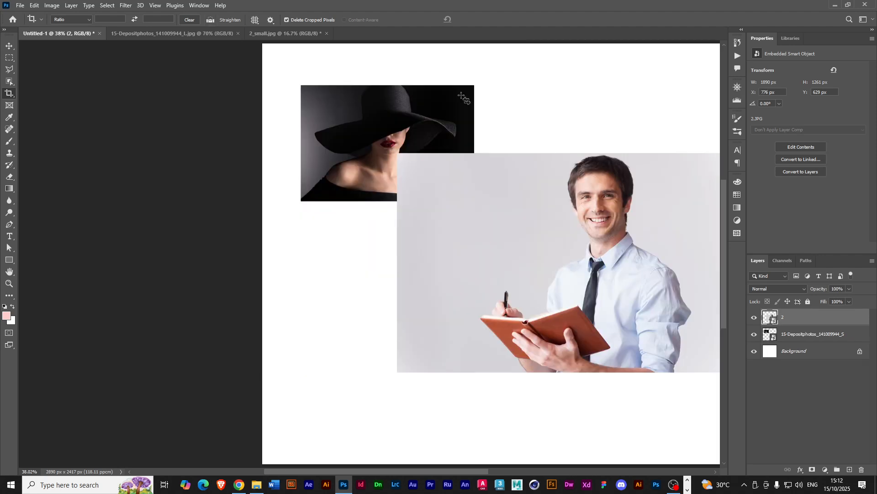
left_click_drag(399, 471, 446, 470)
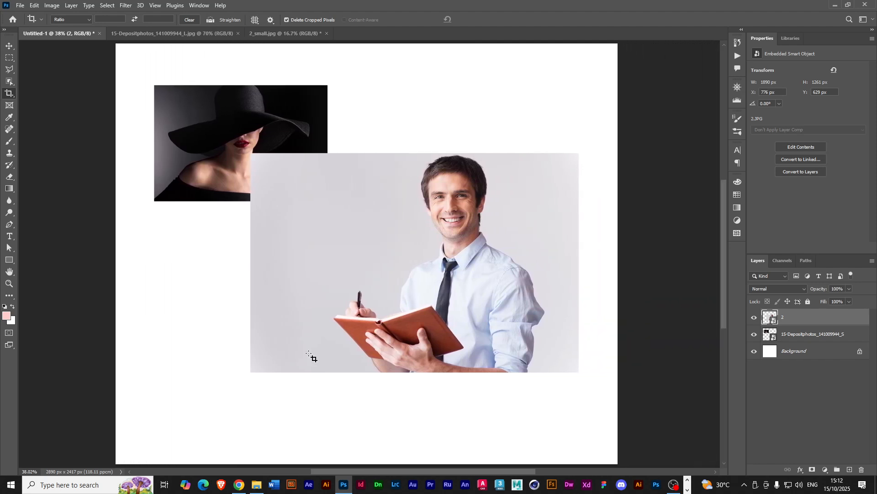
Look through the Crop tool's saved presets and the preset management options.
left_click(39, 20)
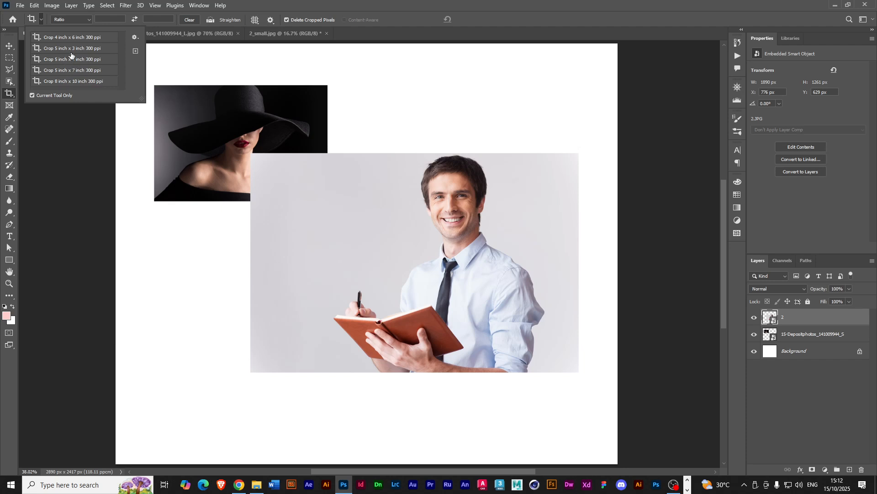
left_click(135, 39)
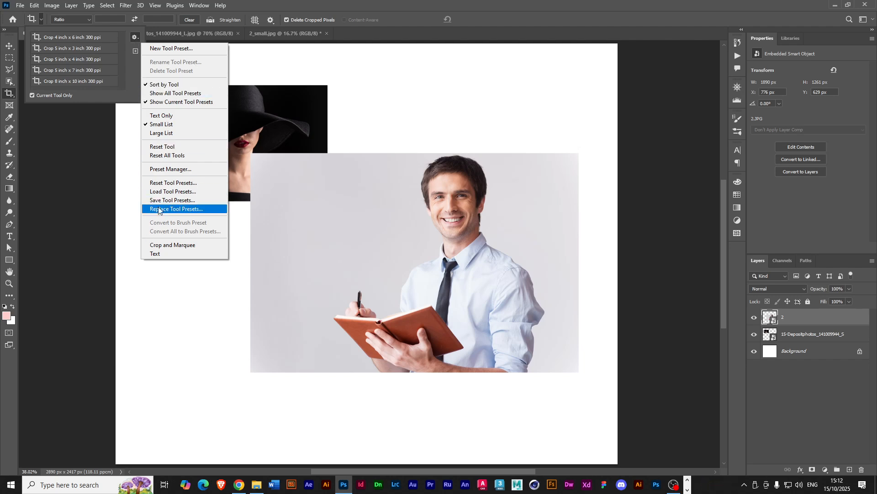
left_click(303, 5)
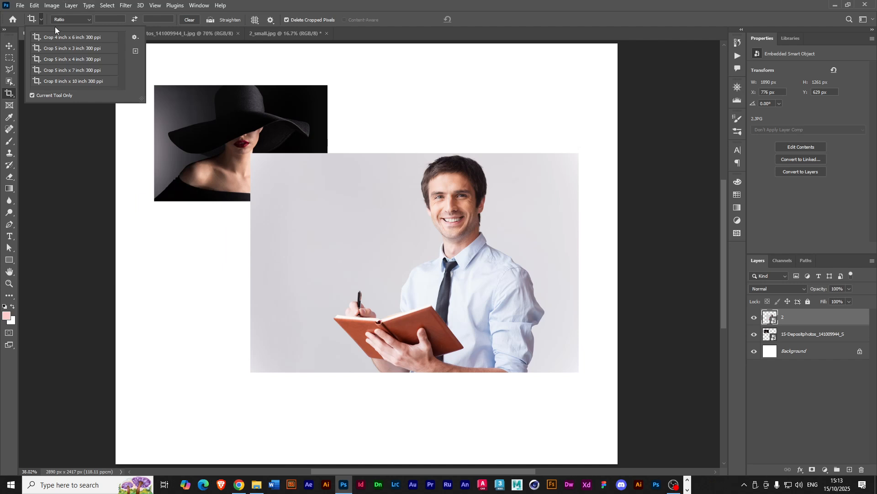
left_click(43, 19)
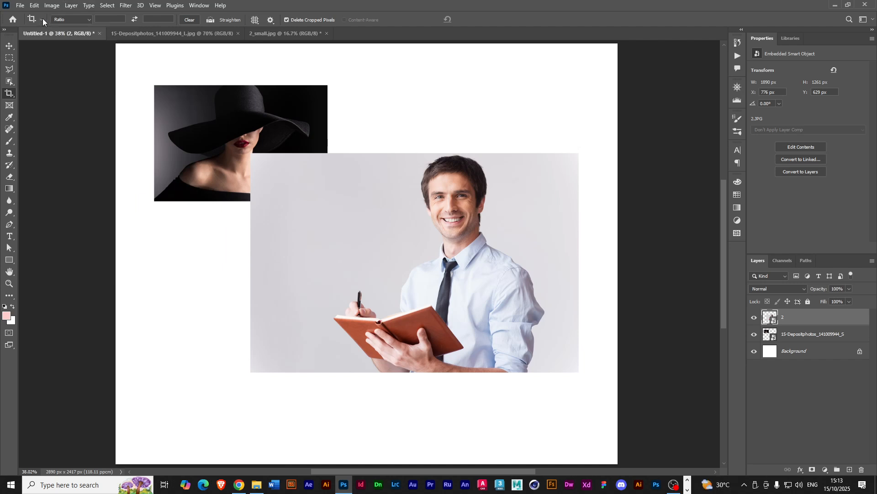
Crop Untitled-1 around the man with the Front Image preset, 2890 × 2417 px at 300 px/in.
left_click(89, 21)
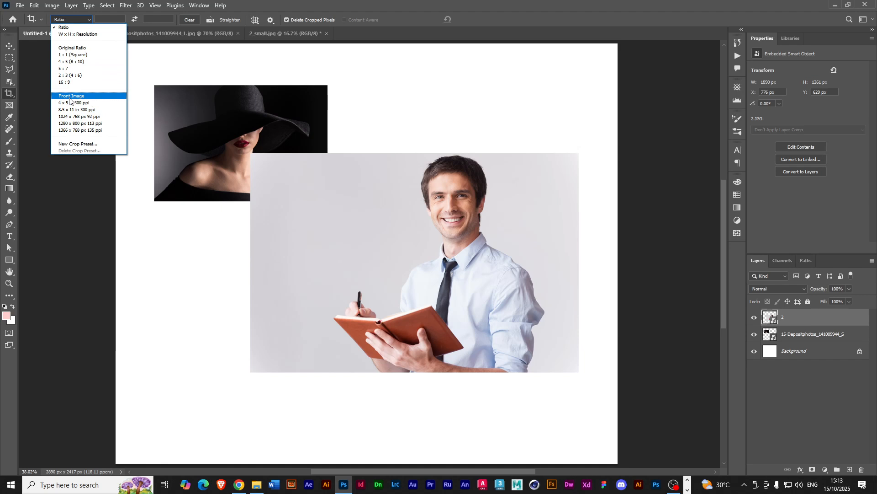
left_click(72, 97)
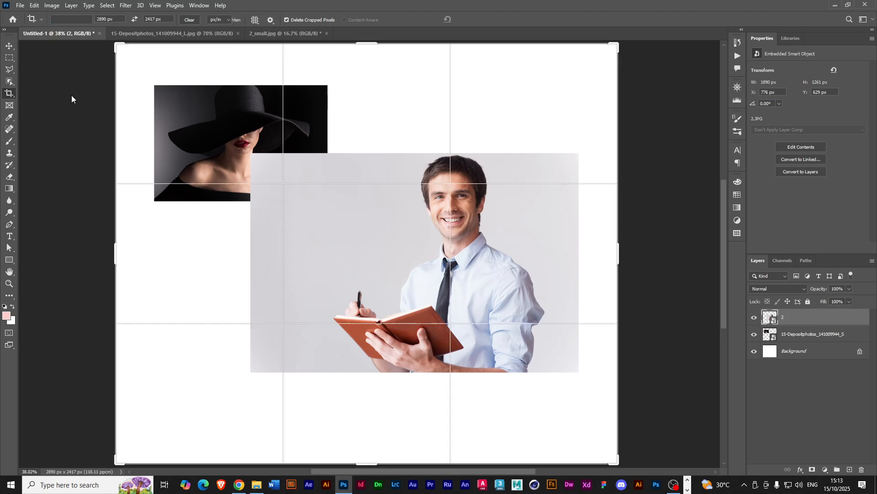
left_click_drag(114, 251, 208, 267)
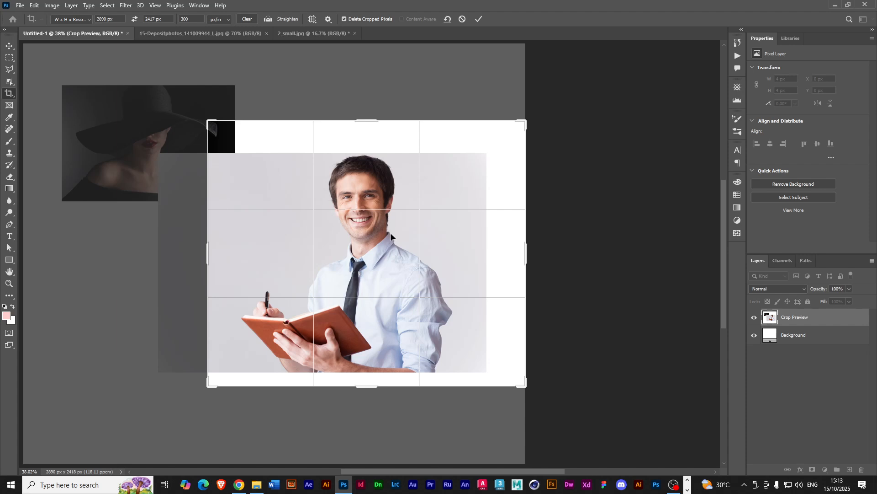
left_click(482, 18)
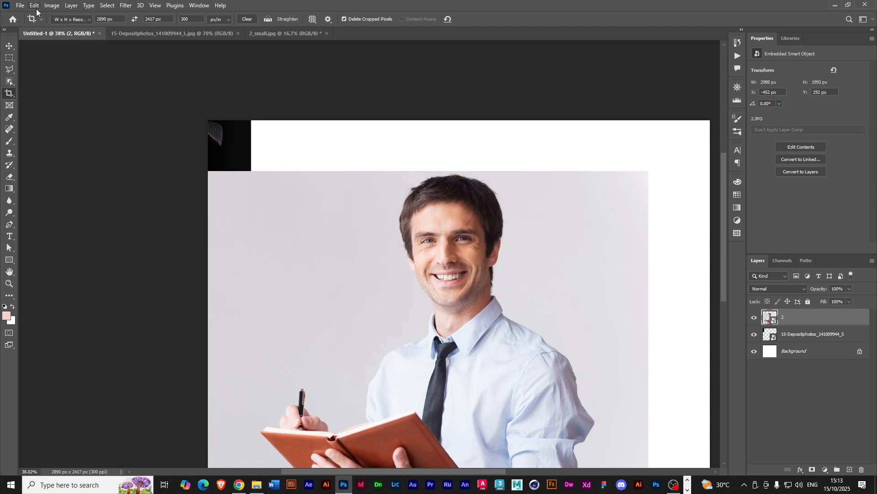
Undo the Front Image crop and set the Crop tool's size option back to Ratio.
key("ctrl+z")
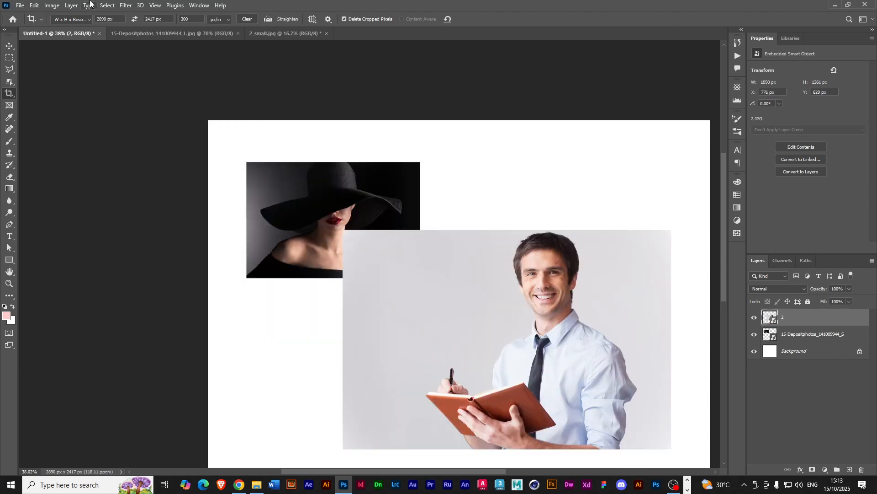
left_click(90, 20)
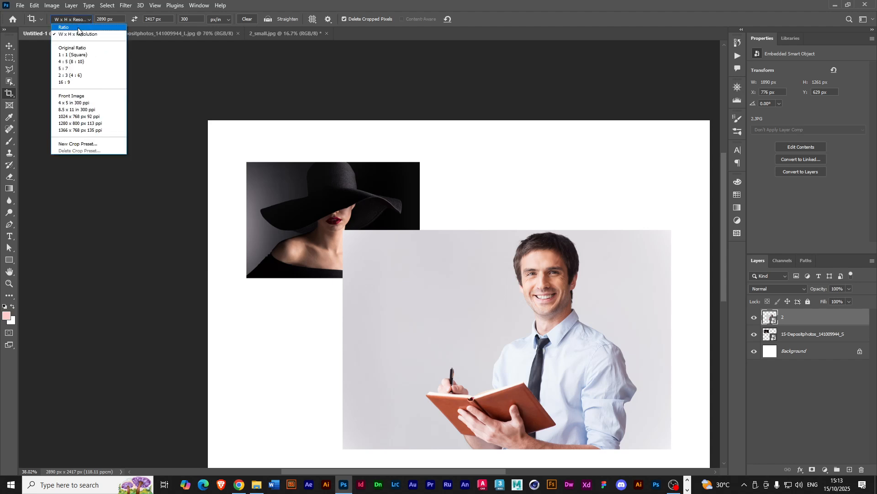
left_click(77, 28)
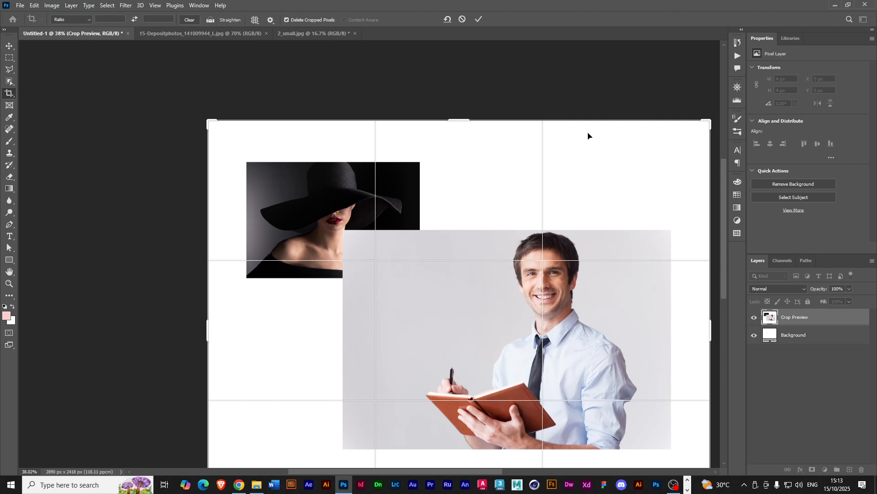
left_click_drag(725, 212, 725, 237)
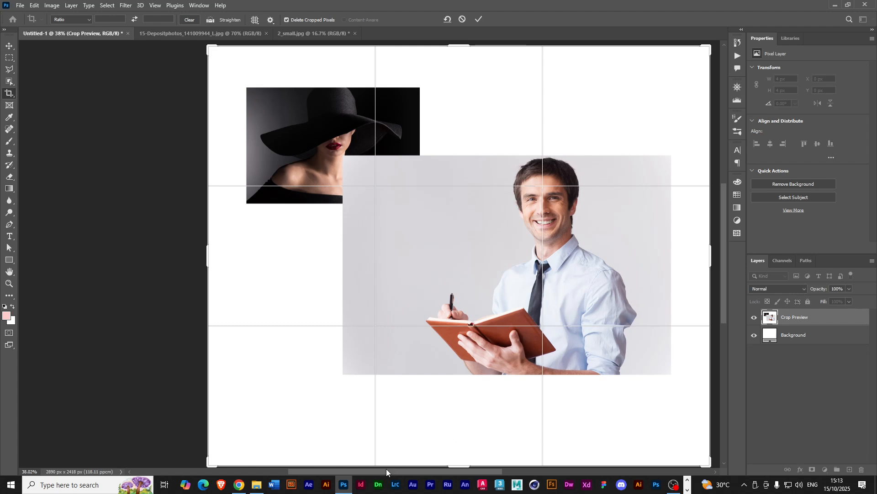
left_click_drag(387, 472, 418, 473)
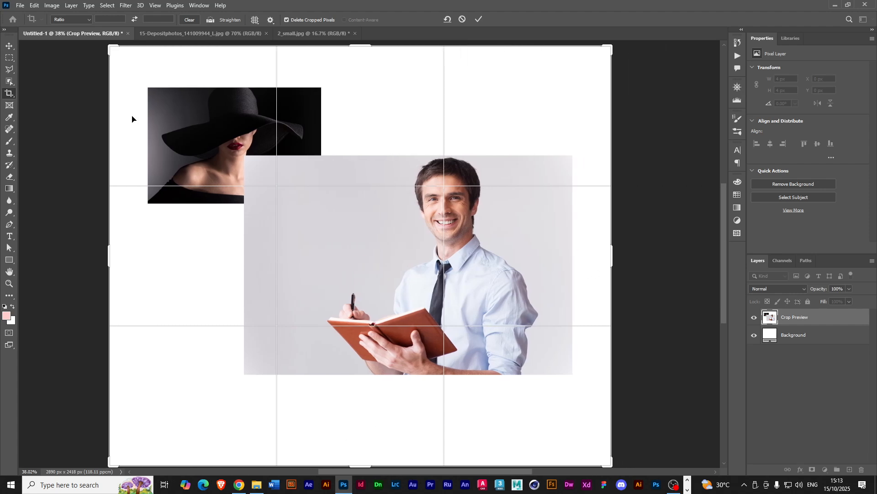
left_click(91, 20)
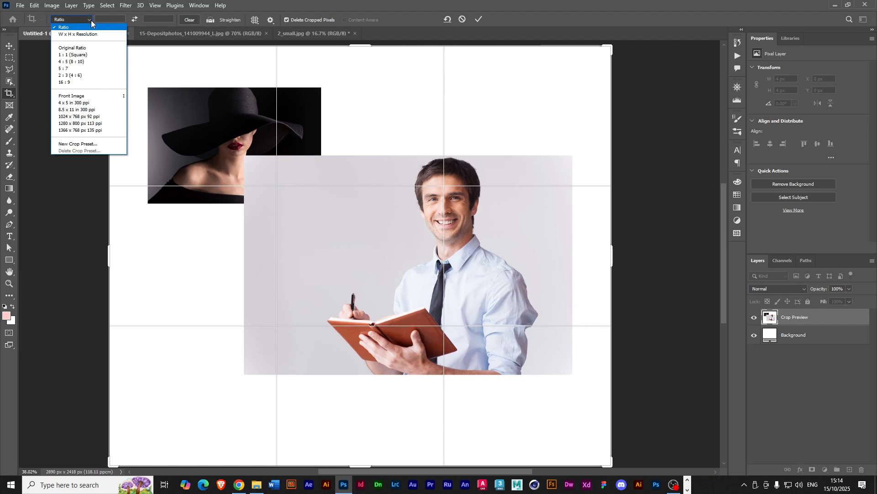
left_click(264, 2)
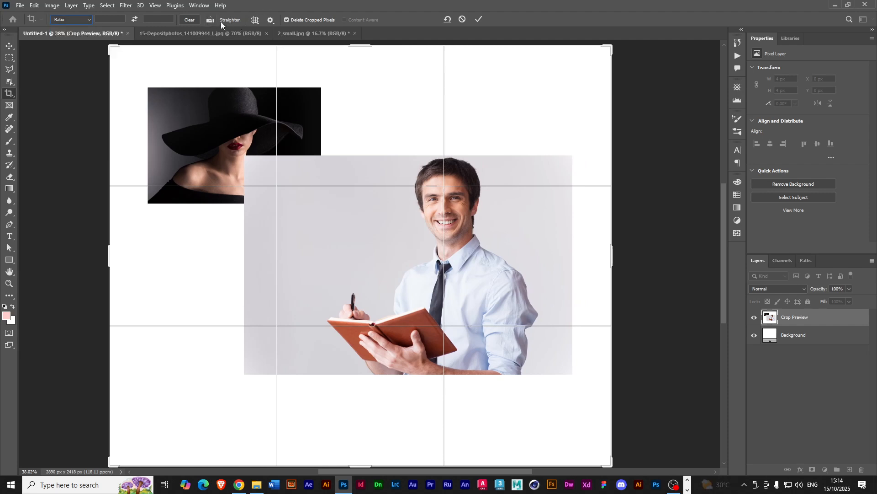
Try the Golden Spiral, Golden Ratio and Diagonal crop overlays, and return to Rule of Thirds.
left_click(259, 23)
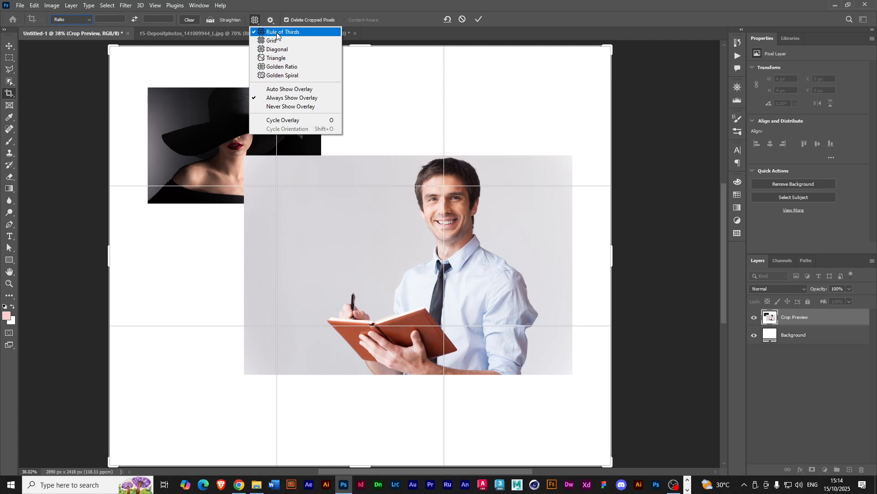
left_click(277, 75)
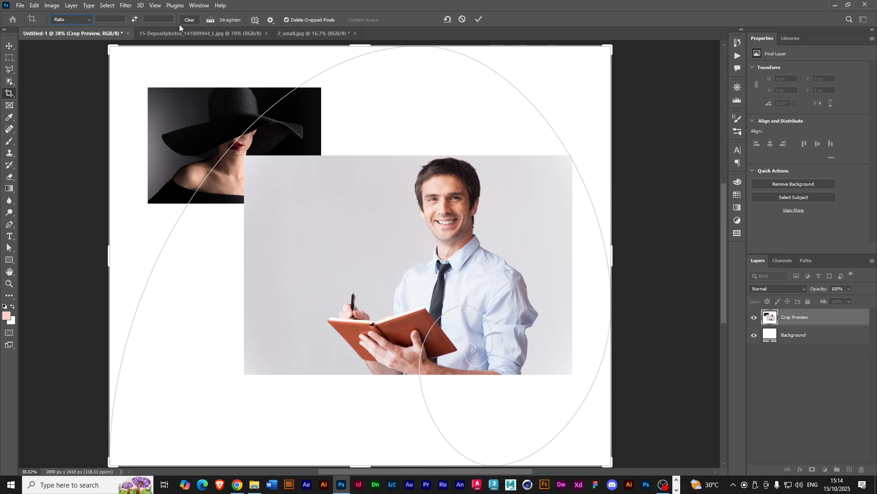
left_click(256, 21)
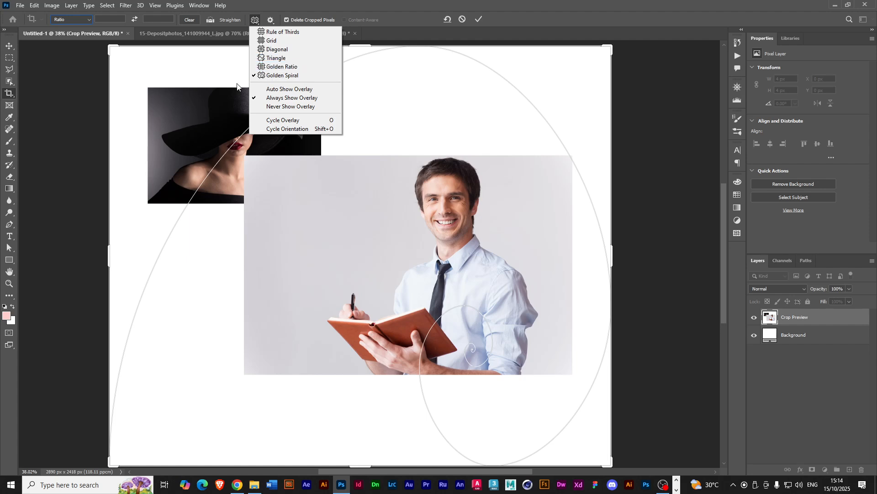
left_click(280, 67)
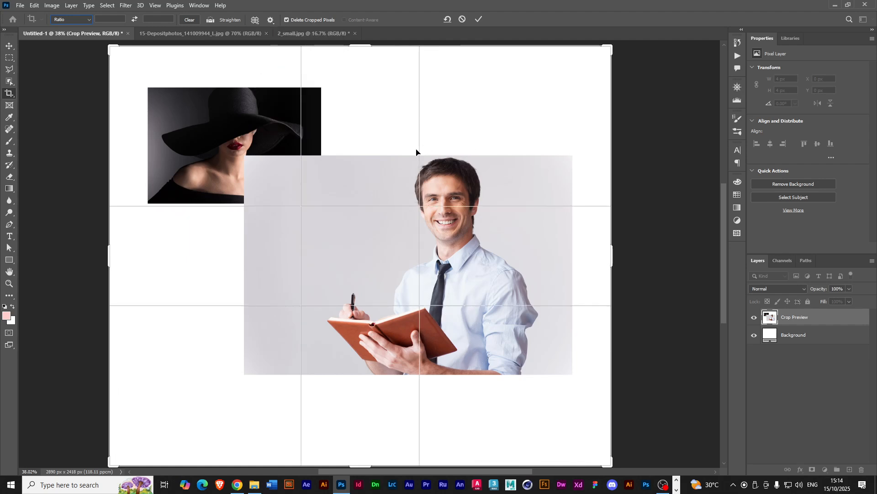
left_click(259, 23)
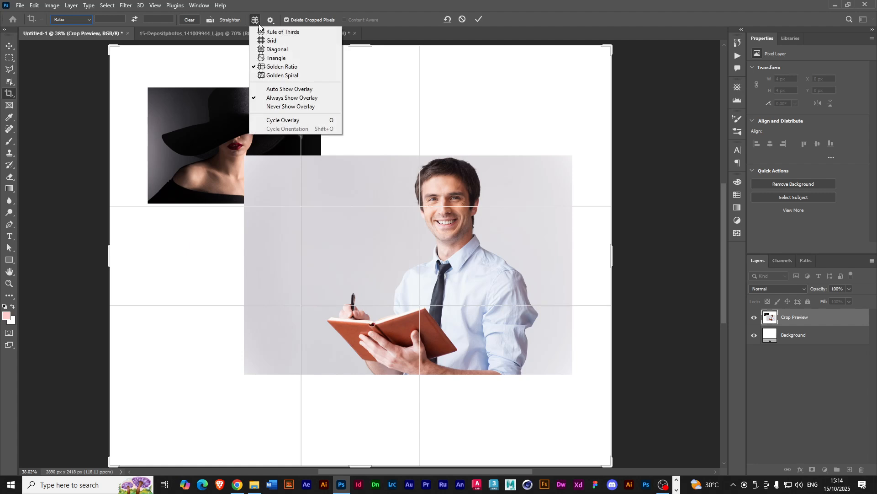
left_click(273, 50)
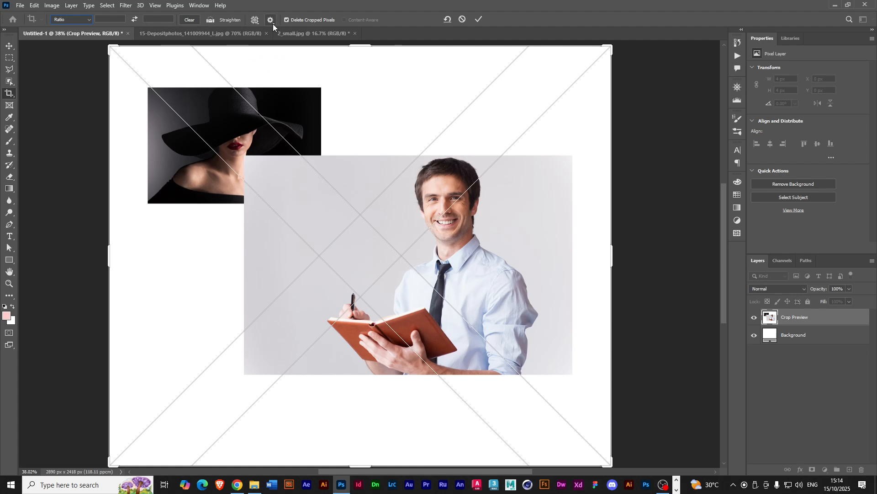
left_click(256, 23)
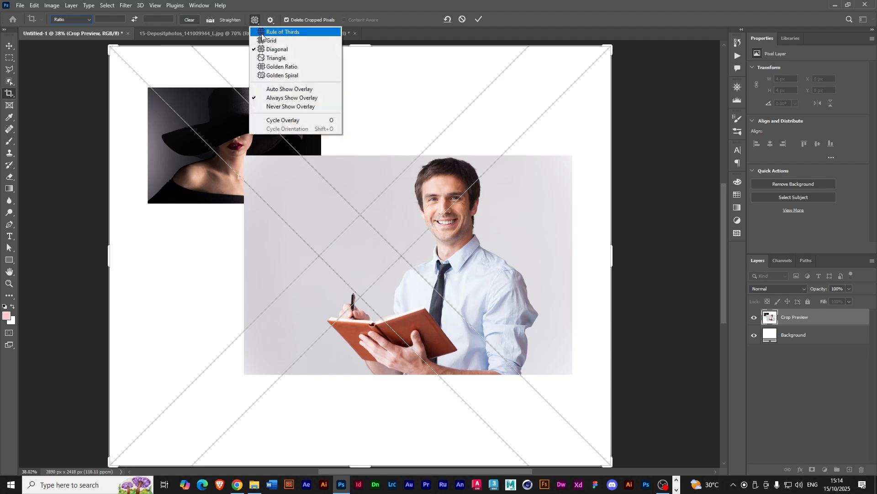
left_click(261, 33)
View the Crop tool's additional options, and cancel the pending crop without applying it.
left_click(272, 24)
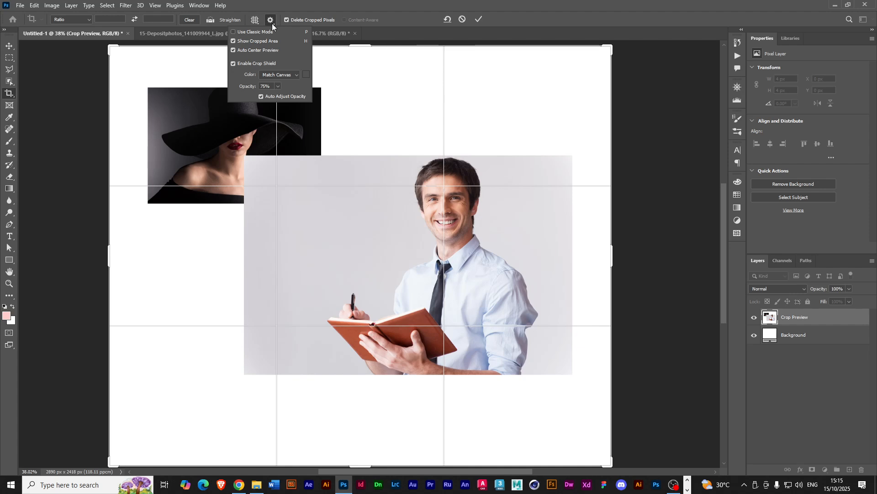
left_click(286, 5)
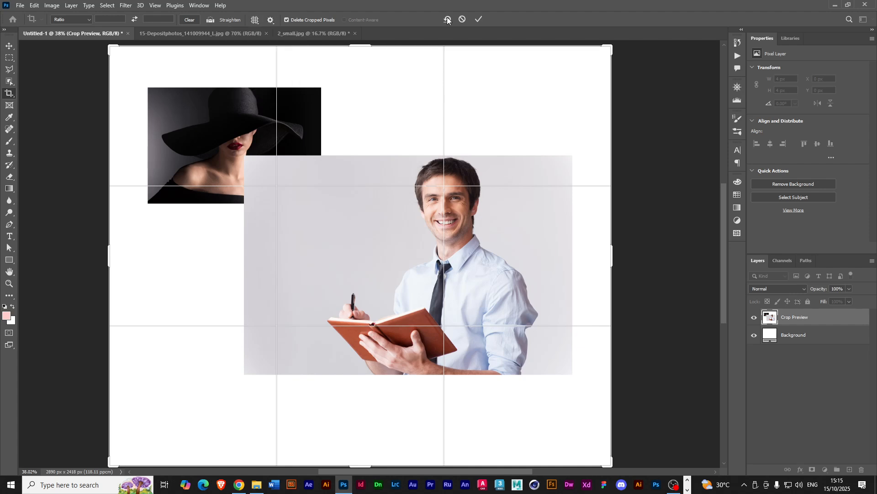
left_click(462, 20)
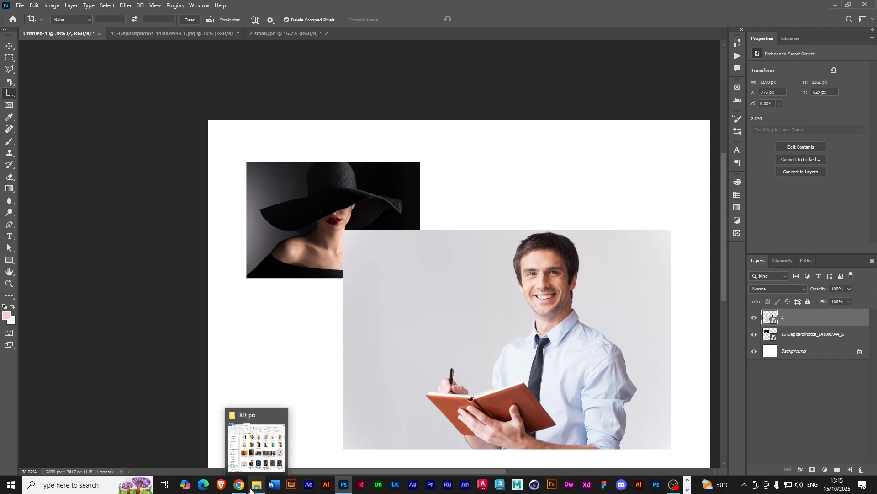
Switch to 2_small.jpg with the Move tool active and revert it to the Image Size (Save As) history state.
left_click(265, 35)
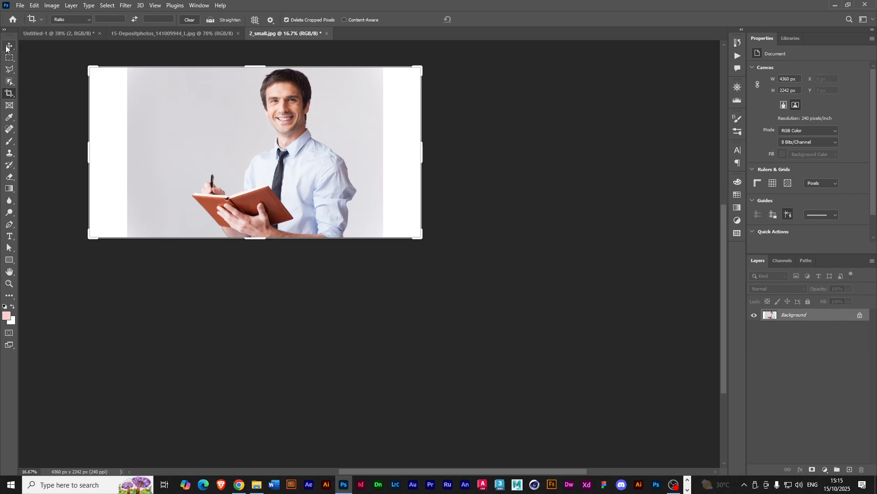
key("v")
left_click(738, 43)
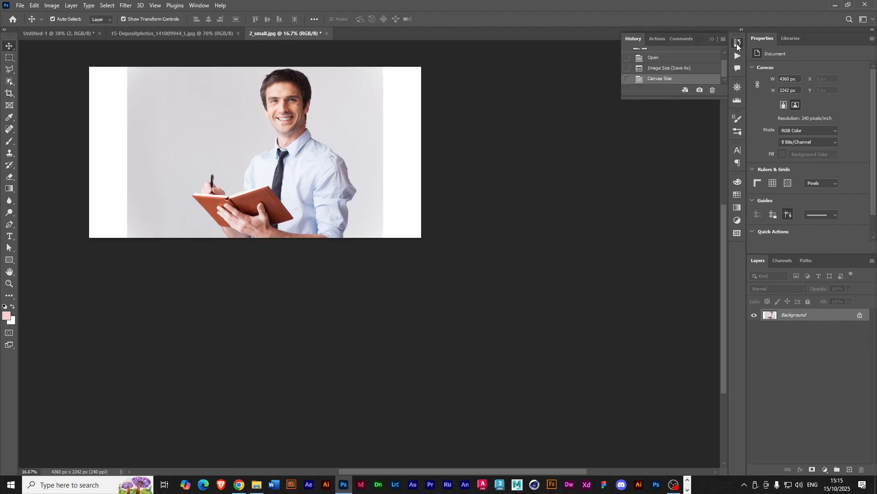
left_click(668, 68)
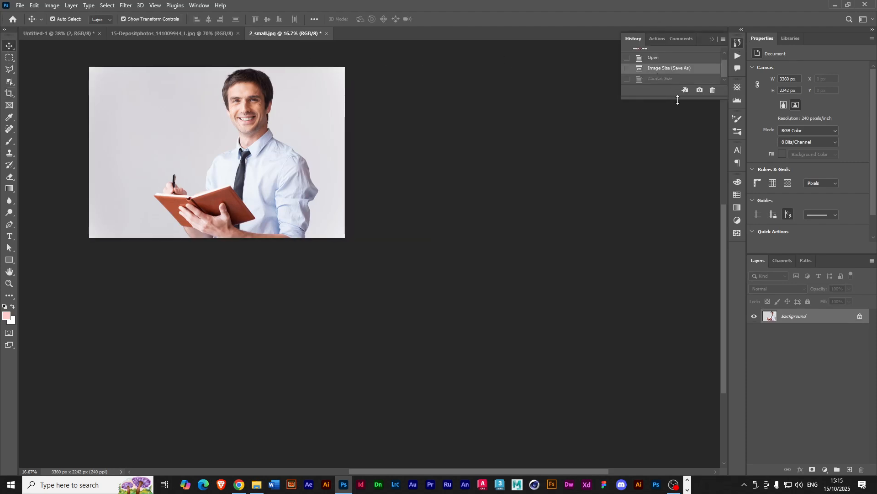
Duplicate the Background layer of 2_small.jpg.
left_click_drag(675, 97, 678, 184)
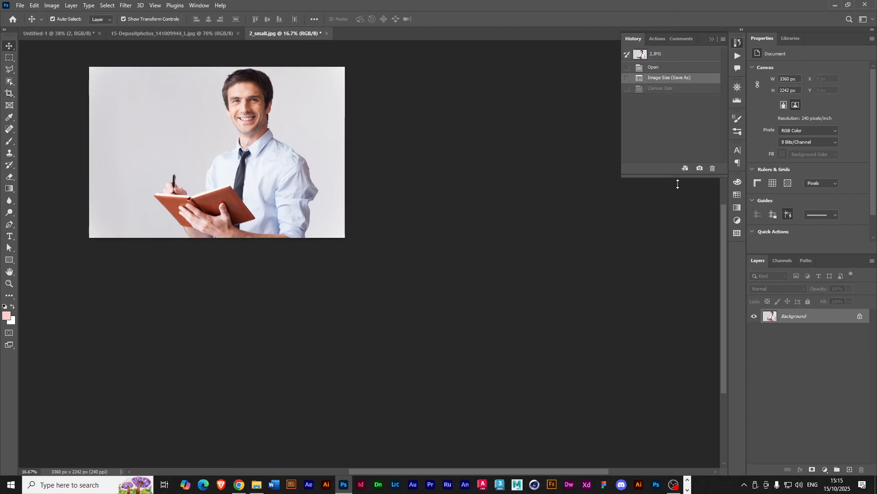
left_click(712, 39)
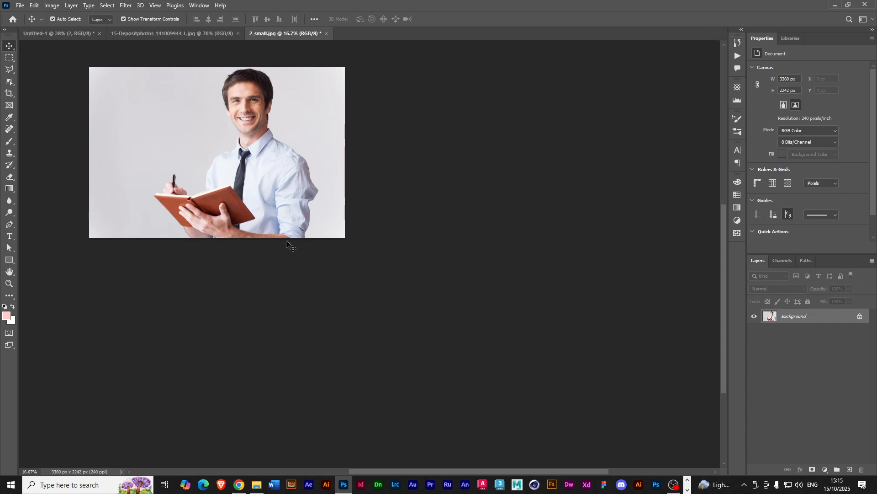
left_click_drag(444, 472, 399, 470)
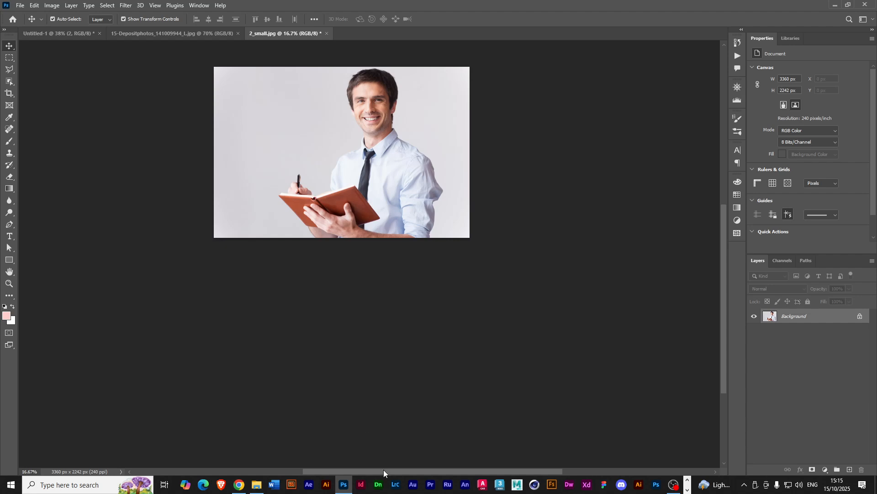
left_click_drag(383, 470, 357, 470)
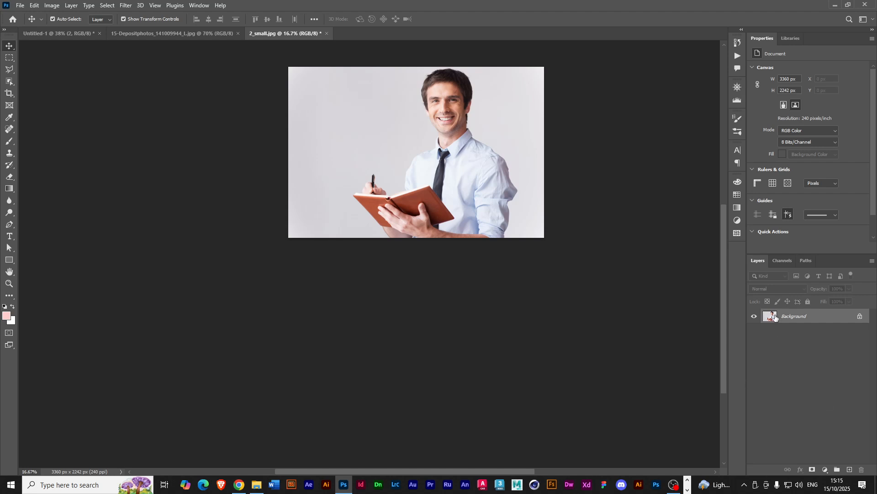
key("ctrl")
key("ctrl+j")
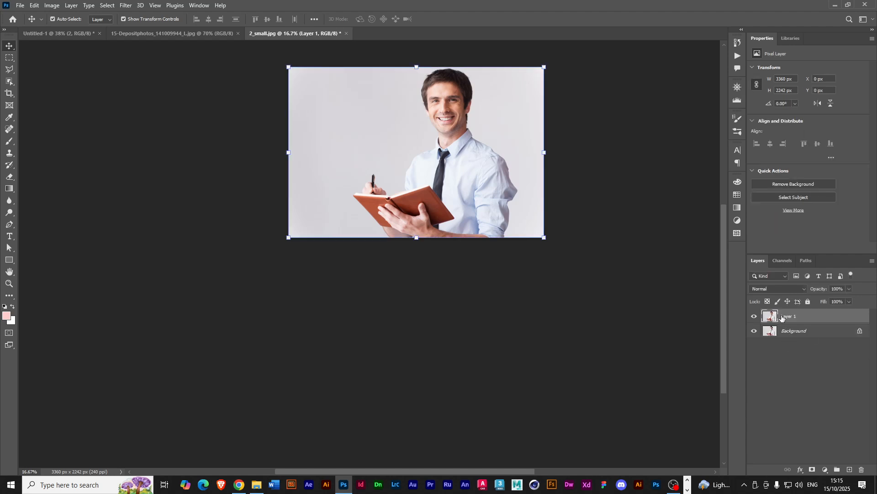
With the Background layer selected, extend the canvas downward to 3360 x 4486 px using the Crop tool, and apply it.
left_click(786, 333)
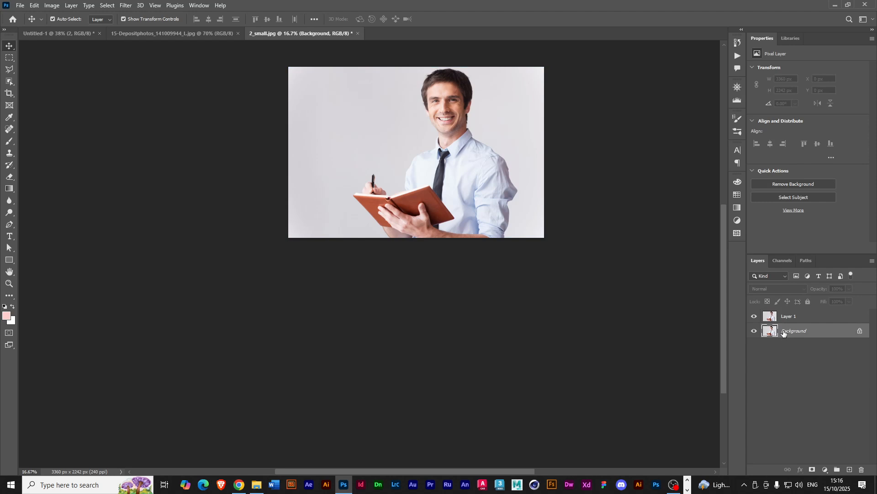
left_click(7, 95)
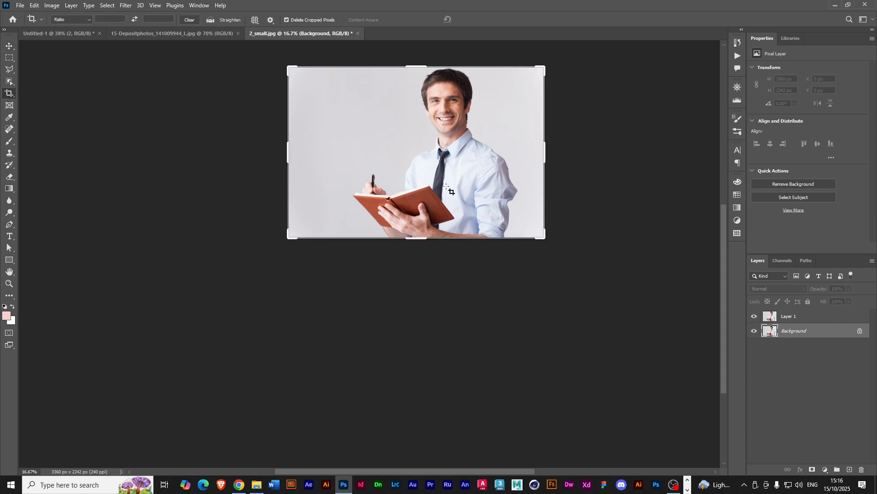
left_click_drag(417, 238, 408, 325)
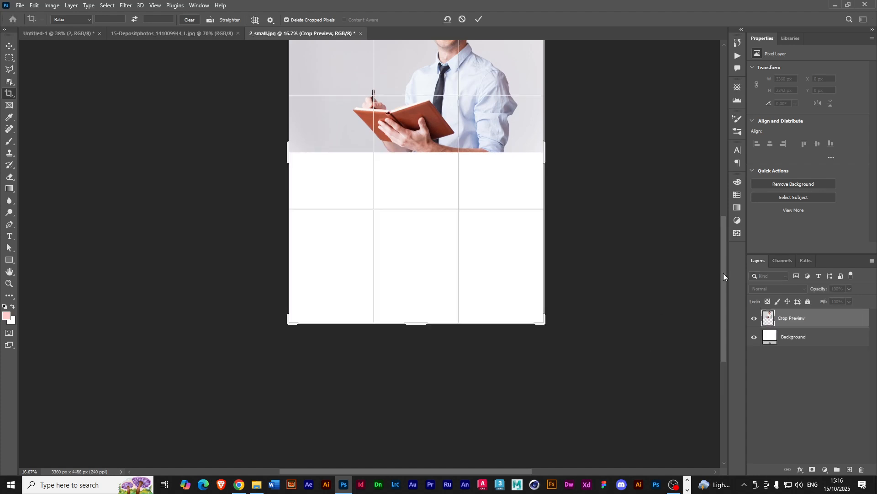
scroll(723, 272, "up", 3)
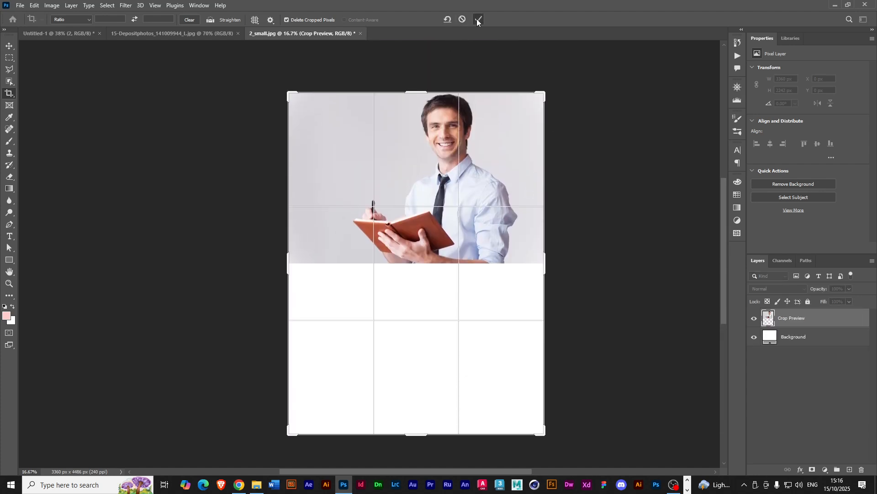
left_click(478, 19)
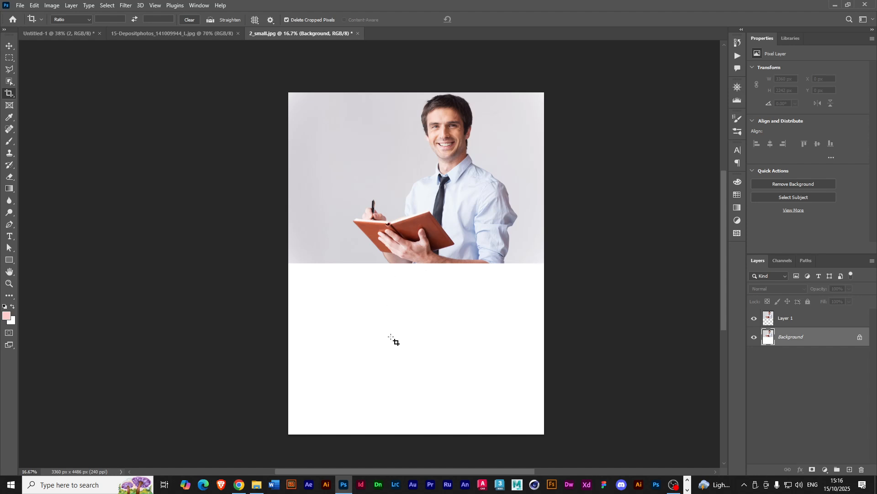
Move Layer 1 into the empty lower half of the canvas, aligned at X 0 px and Y 2244 px.
left_click(9, 45)
left_click_drag(401, 172, 402, 337)
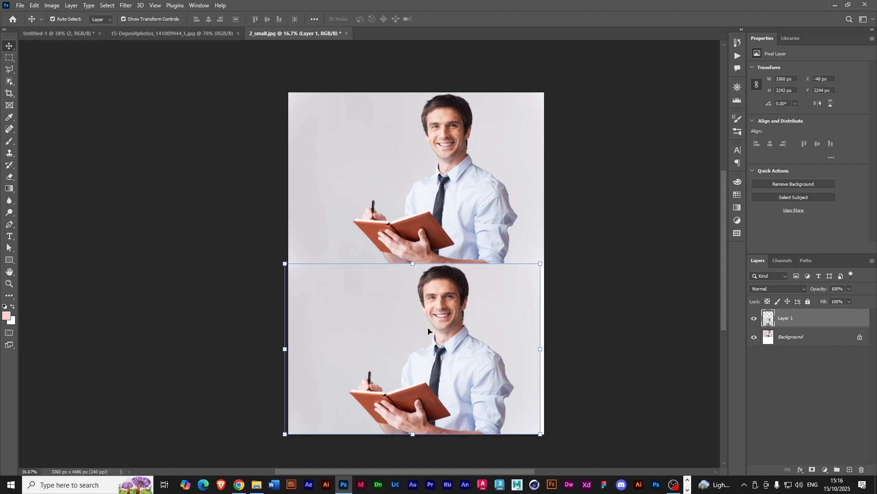
left_click_drag(487, 350, 481, 350)
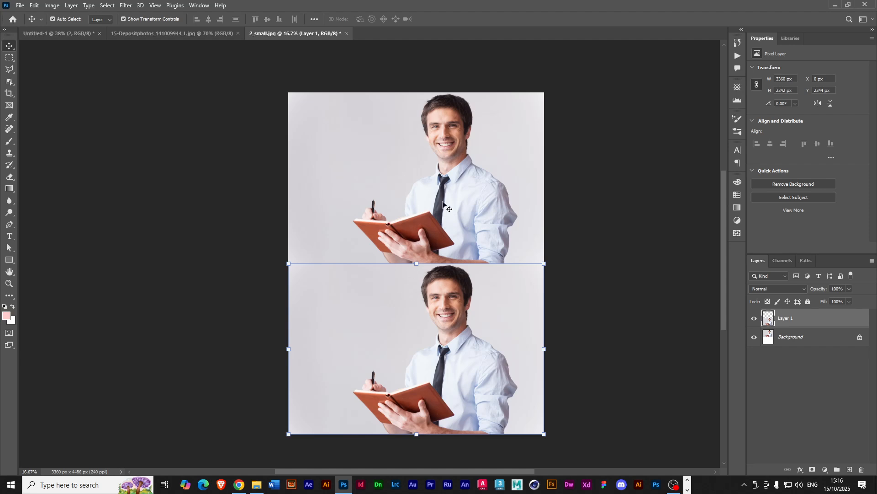
Invert the colours of Layer 1 and shift the layer slightly down to Y 2250 px.
left_click(49, 6)
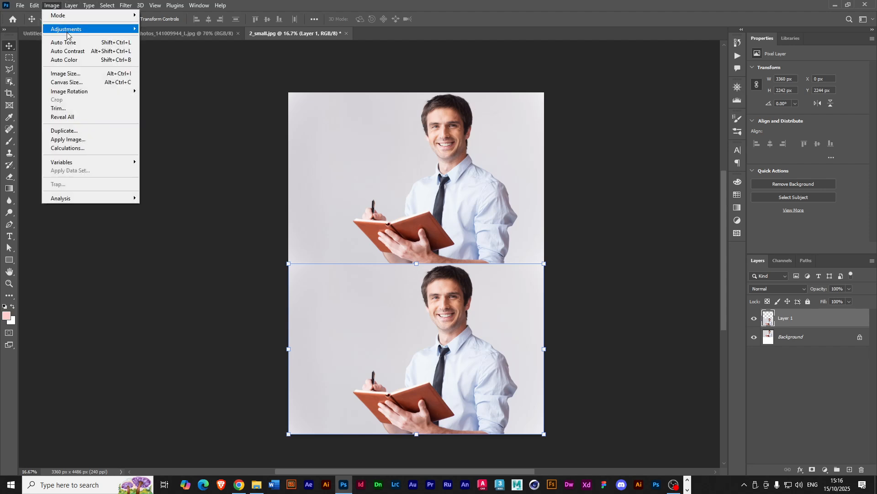
mouse_move(71, 31)
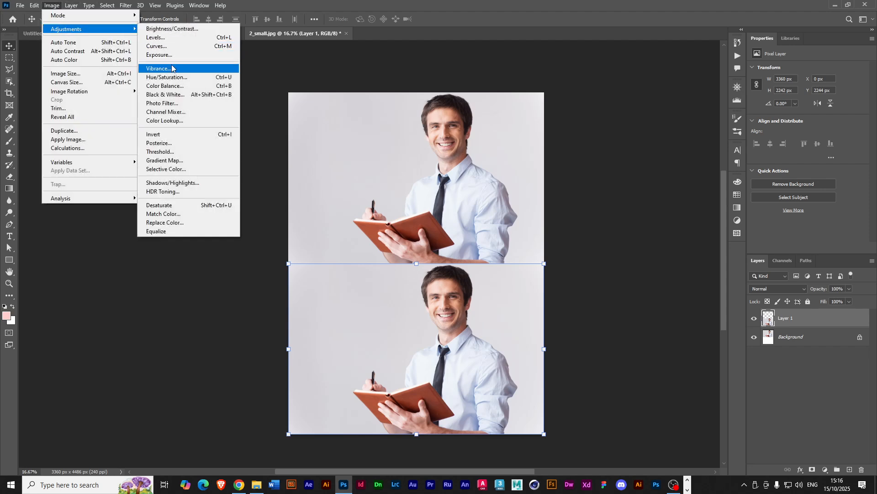
left_click(166, 135)
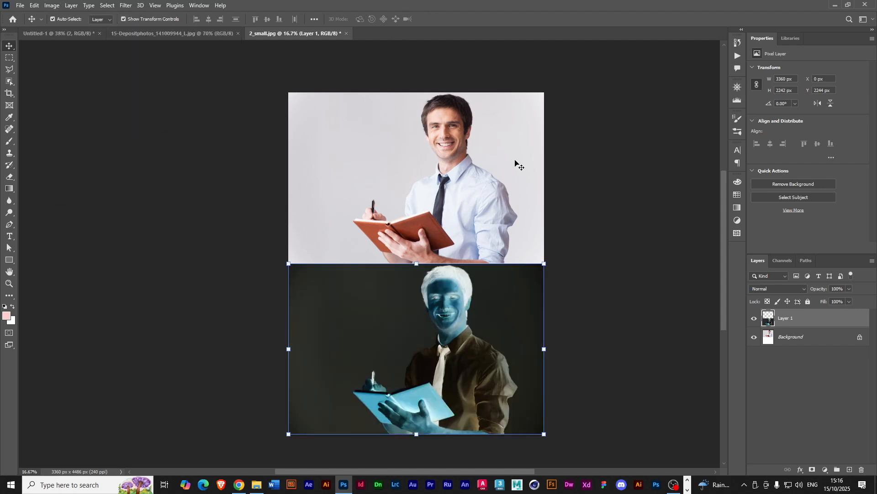
left_click(610, 227)
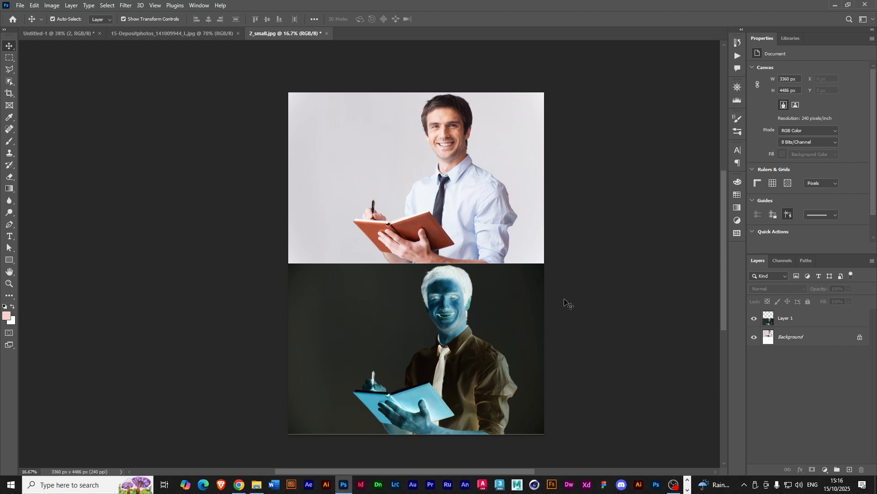
left_click(355, 285)
left_click_drag(355, 285, 356, 285)
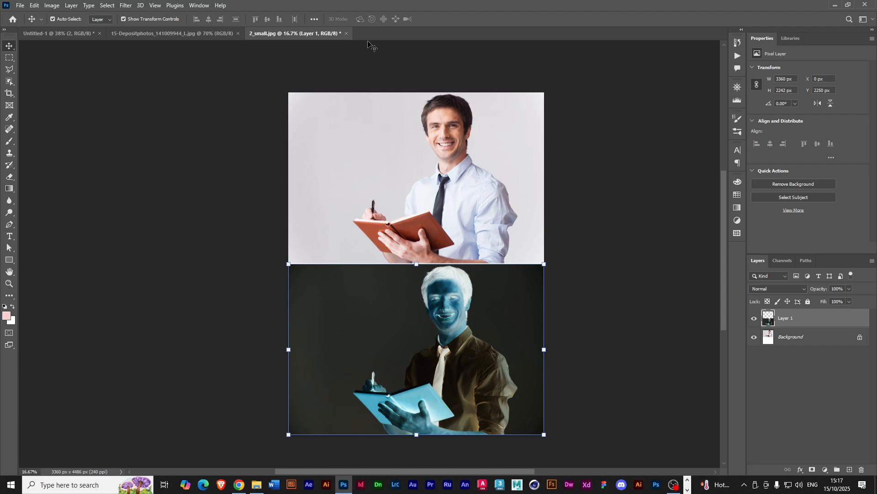
Switch to the Untitled-1 document and revert it to the Move history state just before Canvas Size.
left_click(75, 35)
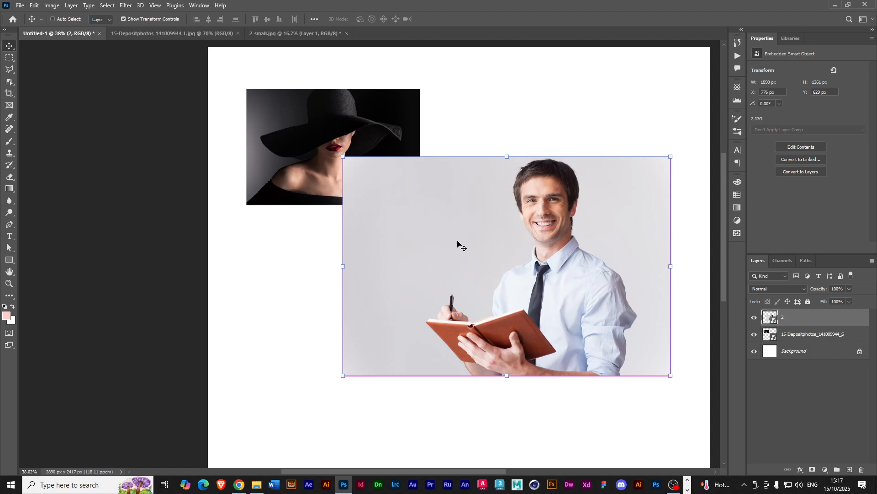
left_click(737, 43)
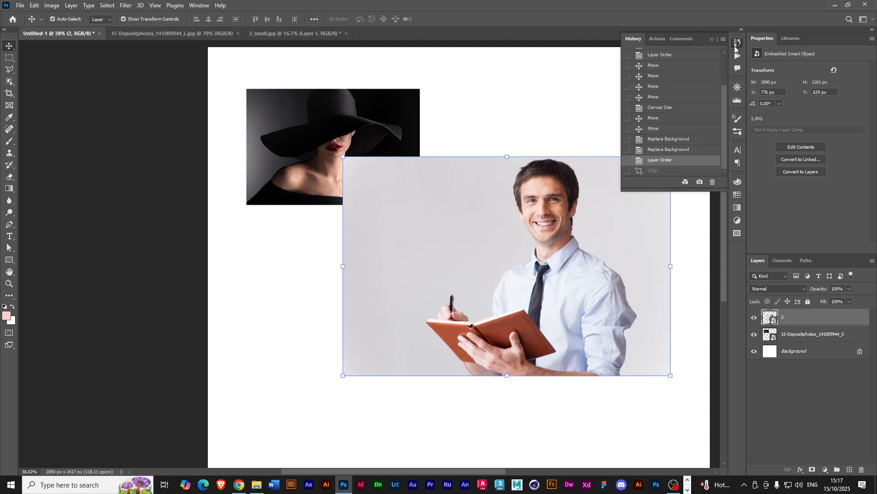
left_click(654, 98)
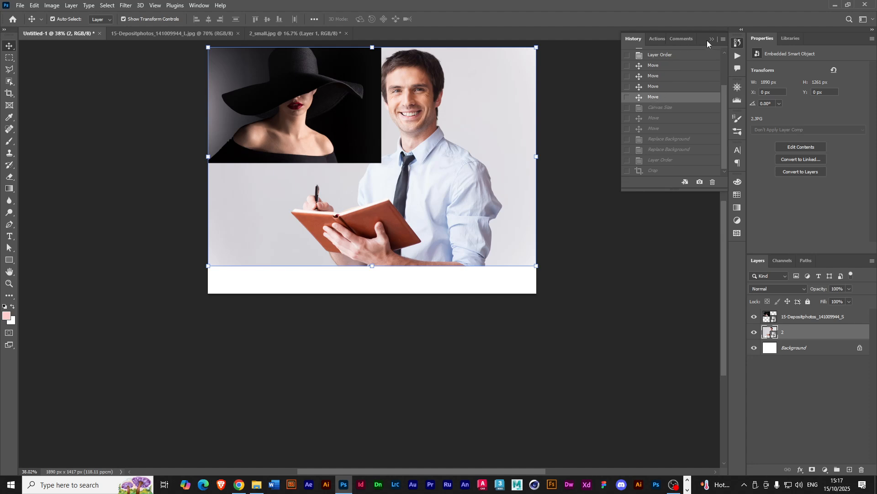
left_click_drag(722, 98, 721, 69)
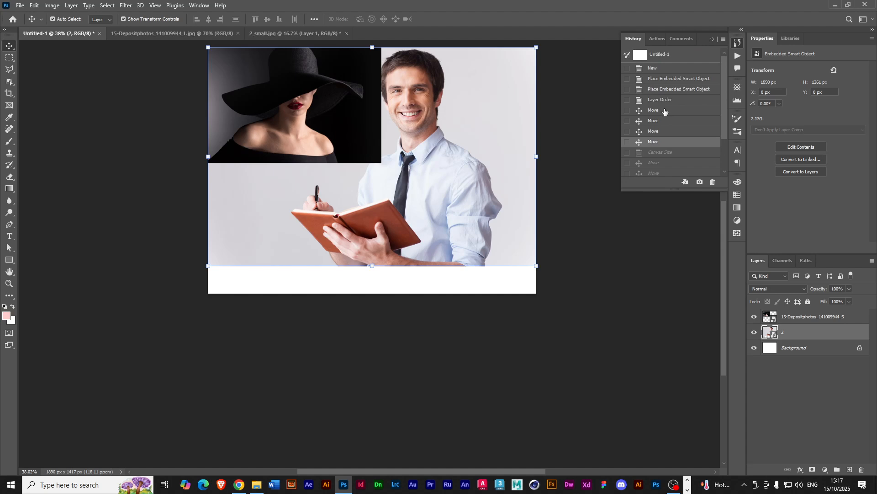
left_click(713, 40)
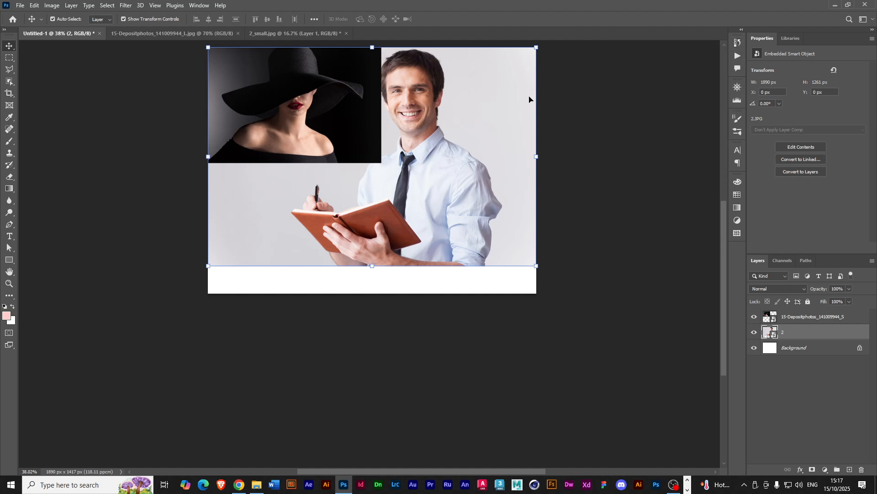
Restore Untitled-1 to its final Crop history state and show the whole canvas at 25% zoom.
scroll(389, 120, "up", 3)
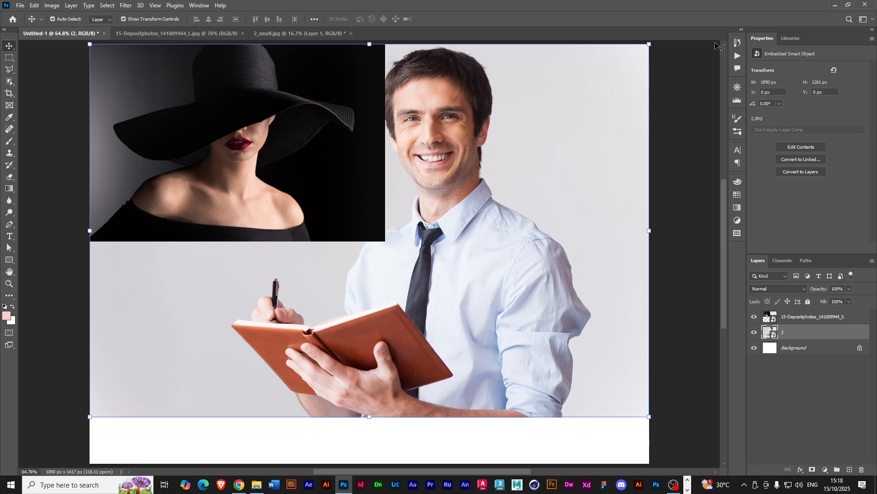
left_click(738, 43)
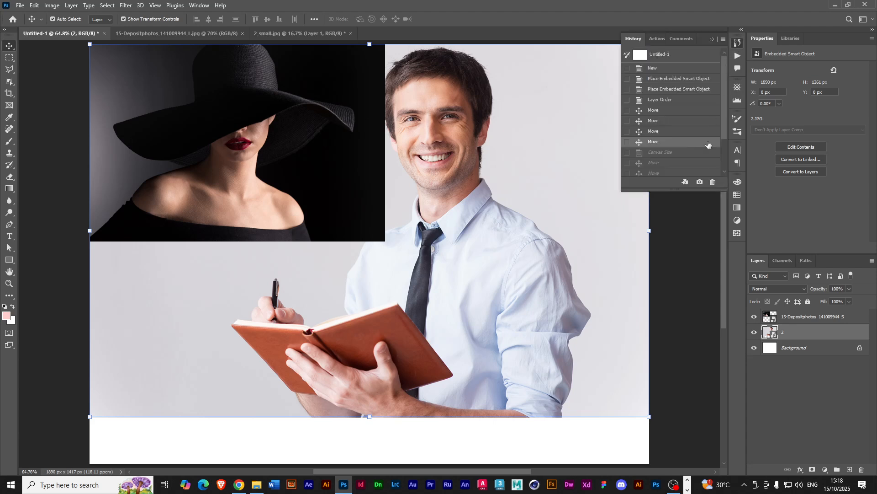
left_click_drag(725, 139, 725, 171)
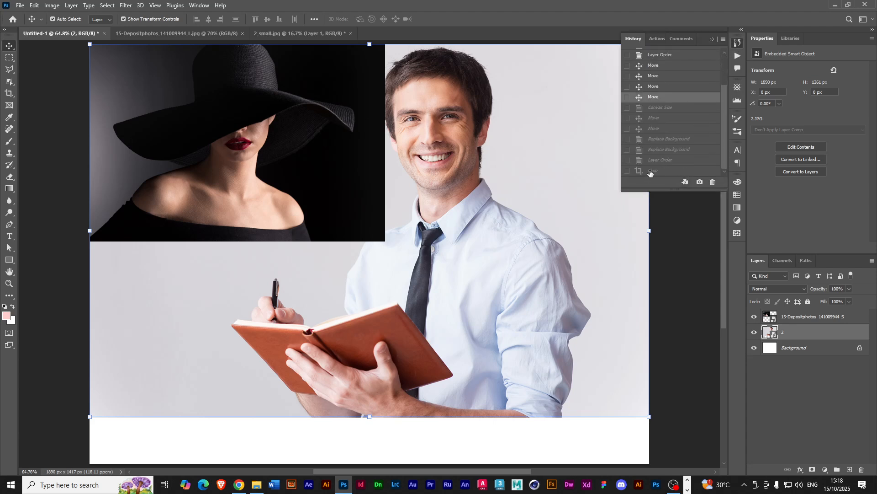
left_click(649, 171)
left_click_drag(724, 73, 724, 62)
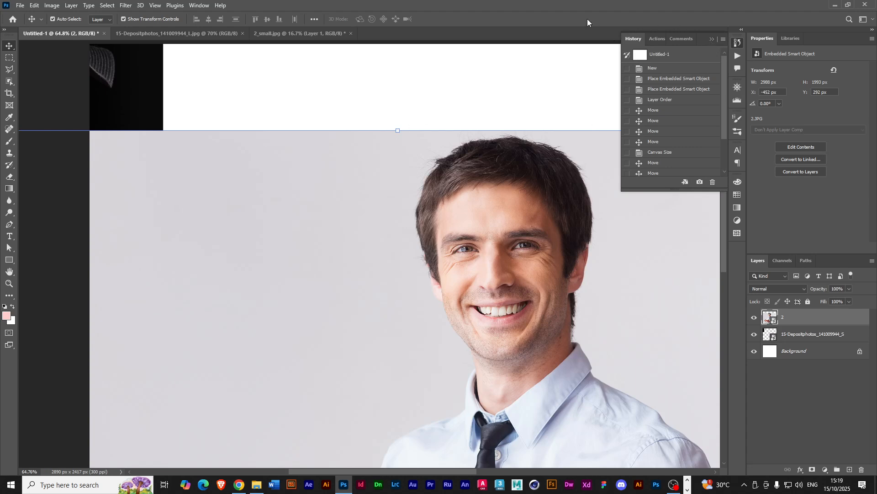
left_click(712, 39)
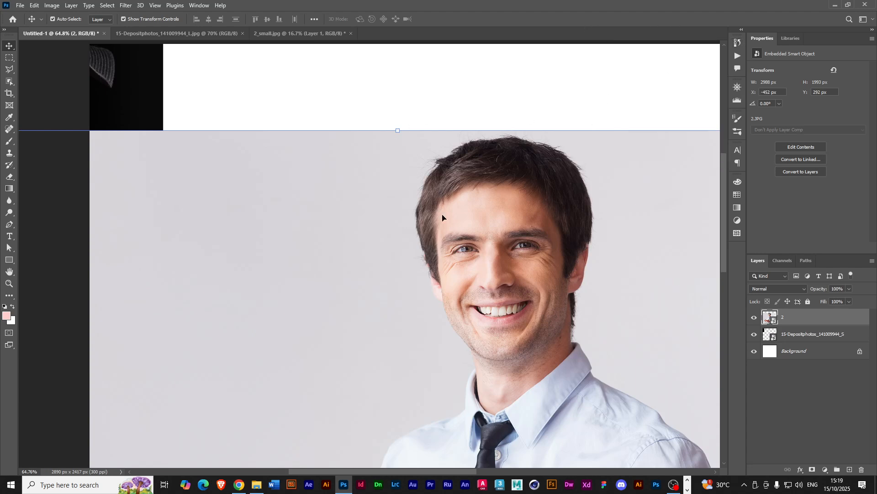
key("ctrl+0")
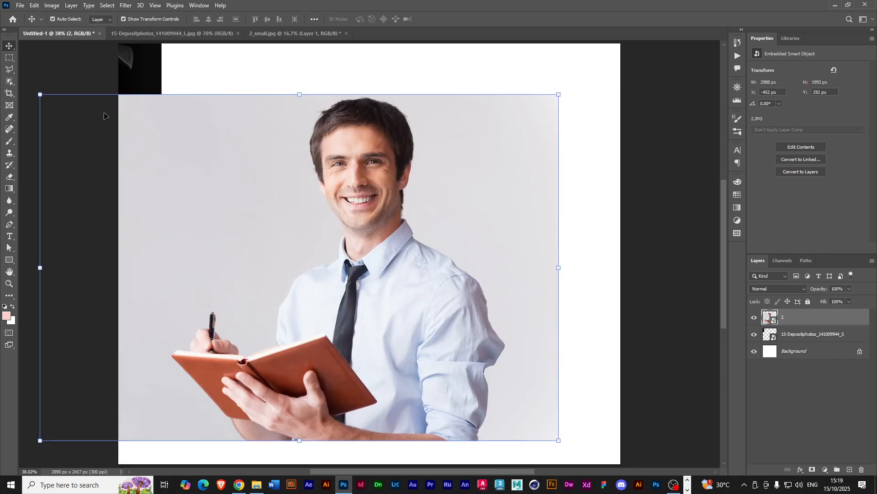
scroll(179, 142, "down", 1)
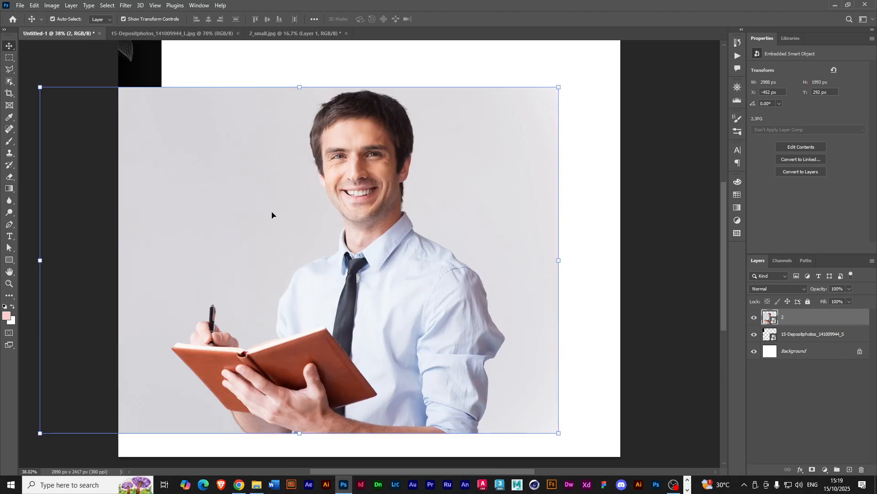
key("ctrl")
key("ctrl+minus")
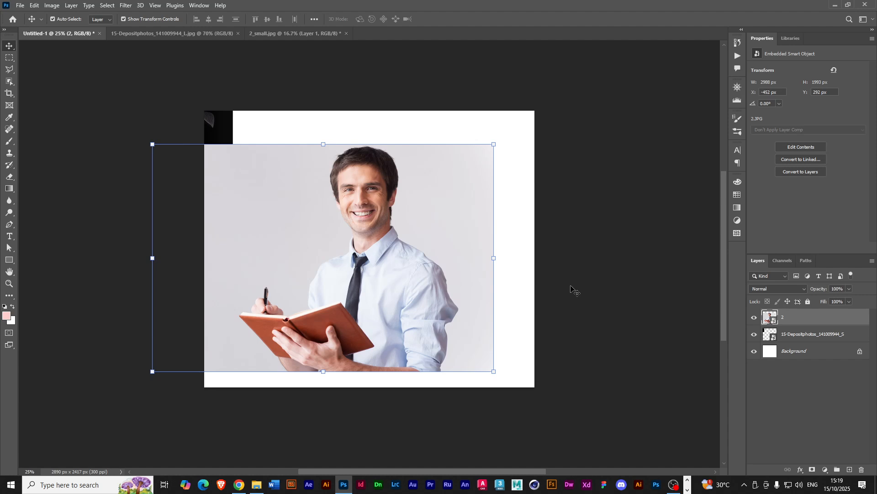
Expand the history list and step Untitled-1 back through Layer Order and the second Replace Background to the first Replace Background state.
left_click(736, 44)
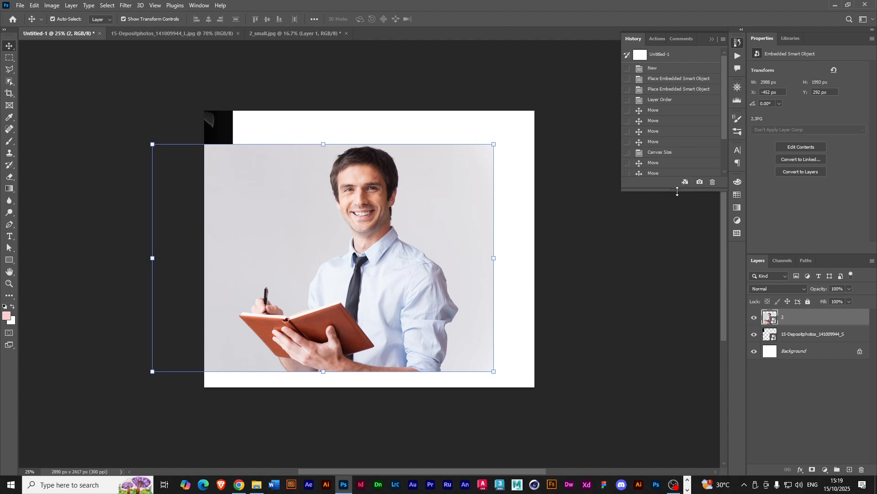
left_click_drag(677, 191, 668, 300)
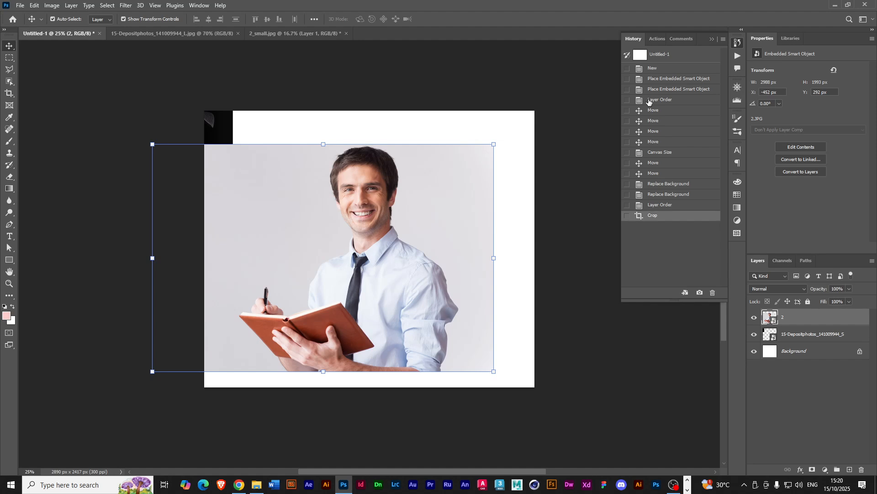
left_click(656, 207)
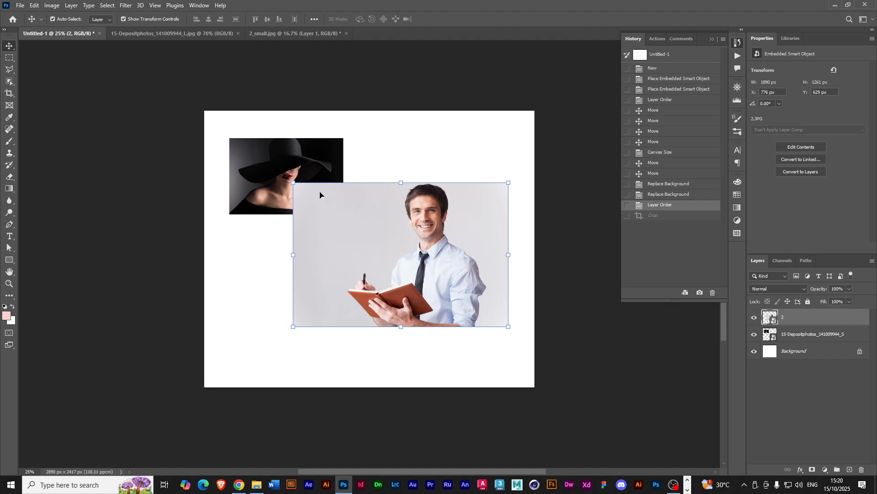
left_click(661, 193)
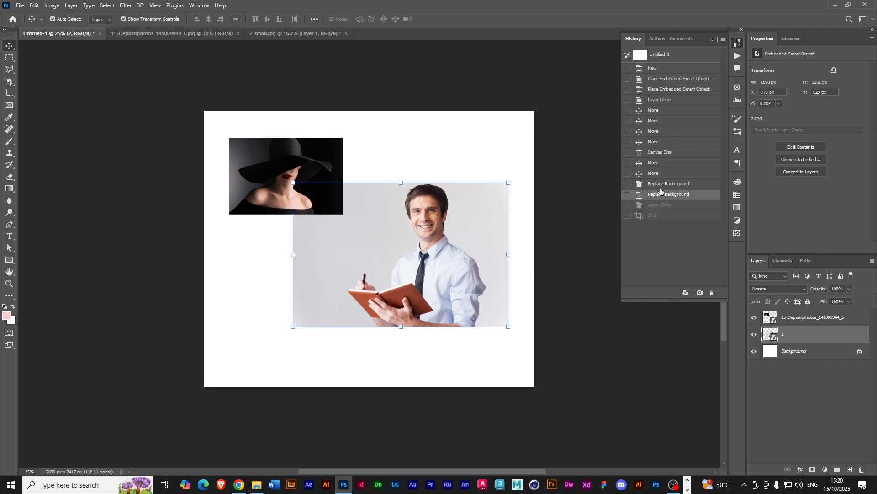
left_click(659, 188)
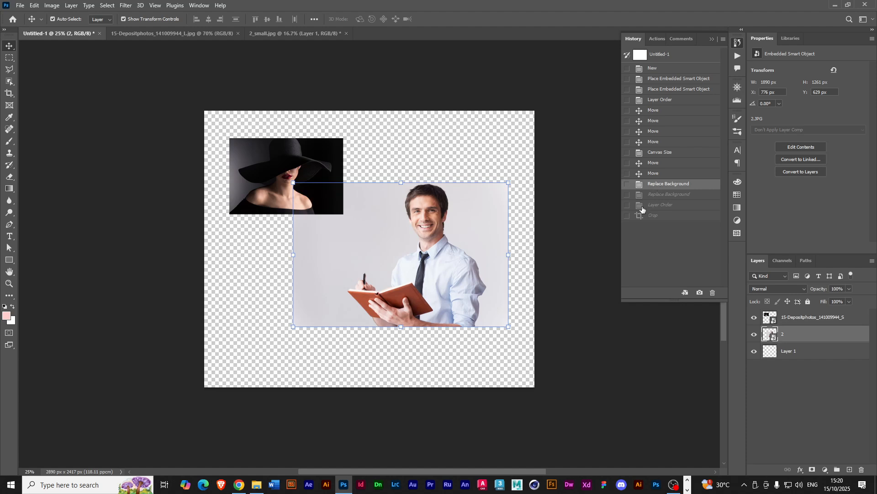
Restore the second Replace Background history state, and step Untitled-1 back through the later Move states to the Move just before Canvas Size.
left_click(665, 194)
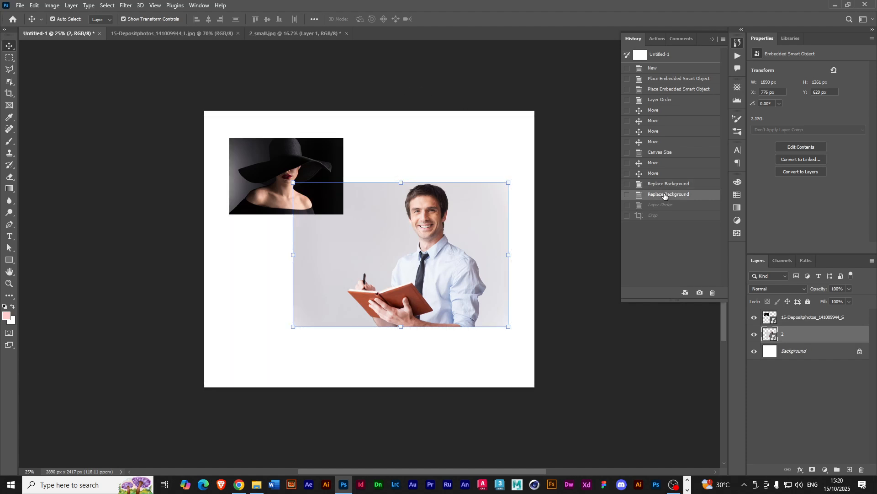
left_click(654, 175)
left_click(652, 163)
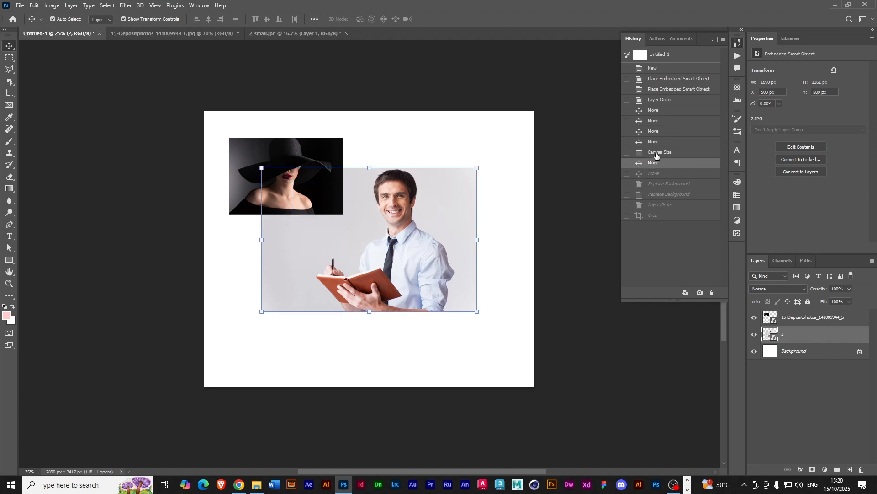
left_click(654, 143)
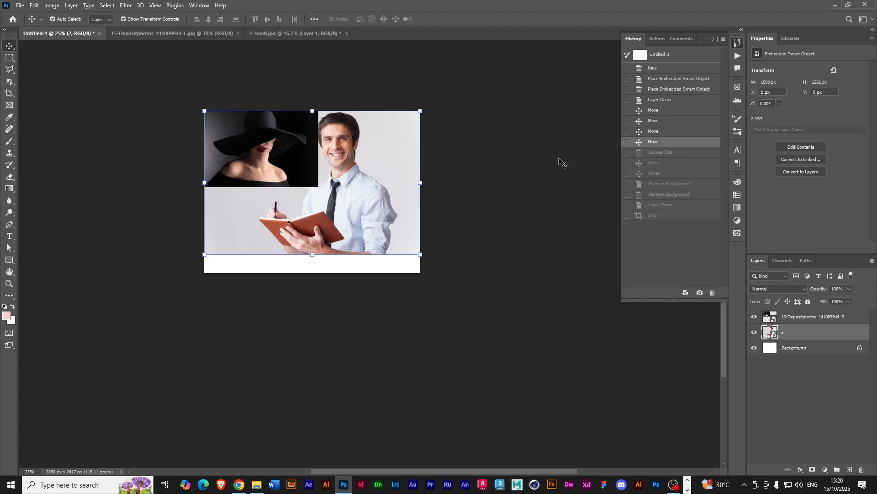
Step the history back through the remaining Move states and Layer Order to the second Place Embedded Smart Object, and restore Layer Order.
left_click(653, 131)
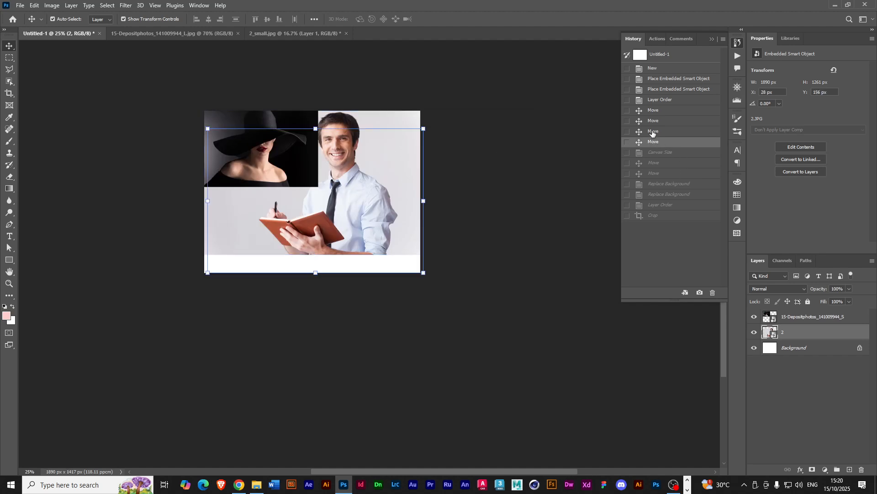
left_click(655, 121)
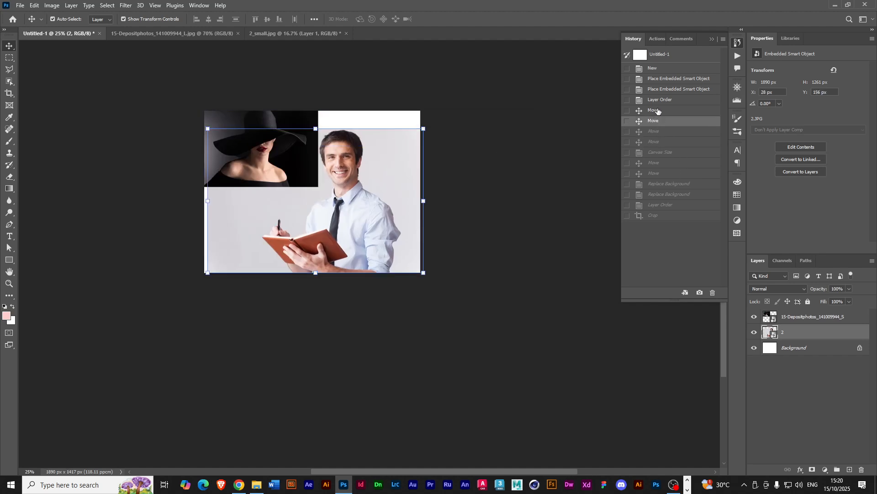
left_click(657, 111)
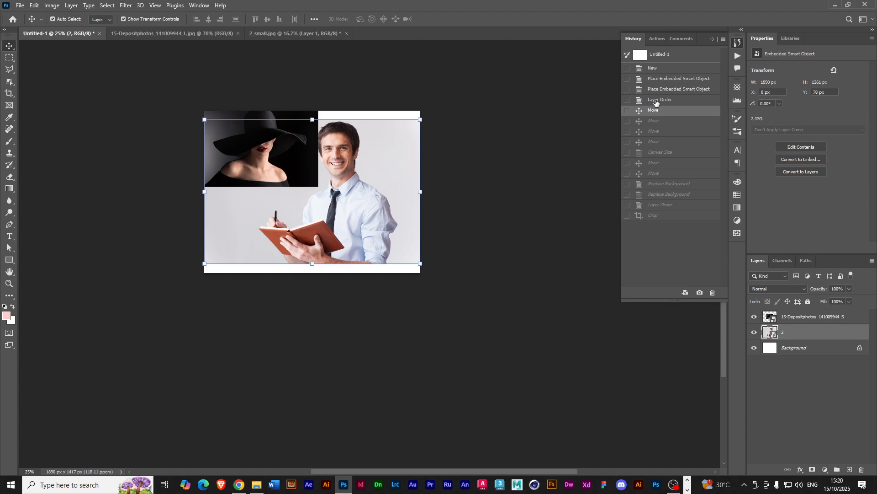
left_click(657, 101)
left_click(659, 90)
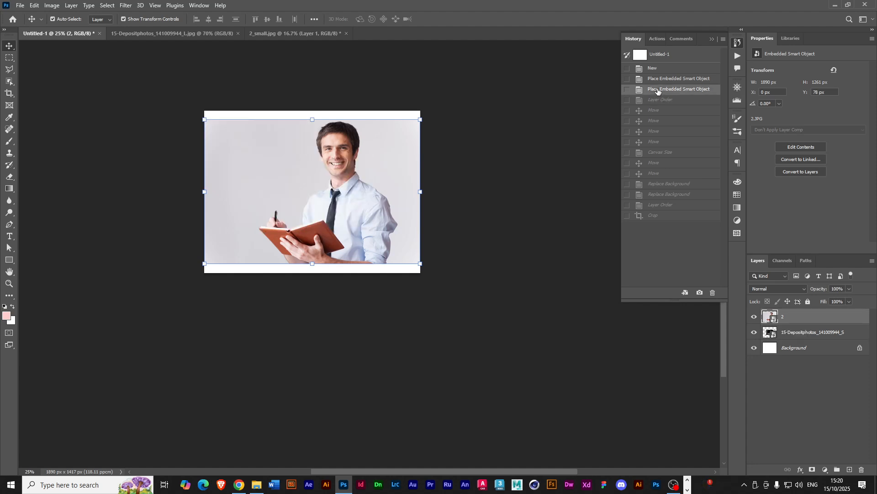
left_click(653, 101)
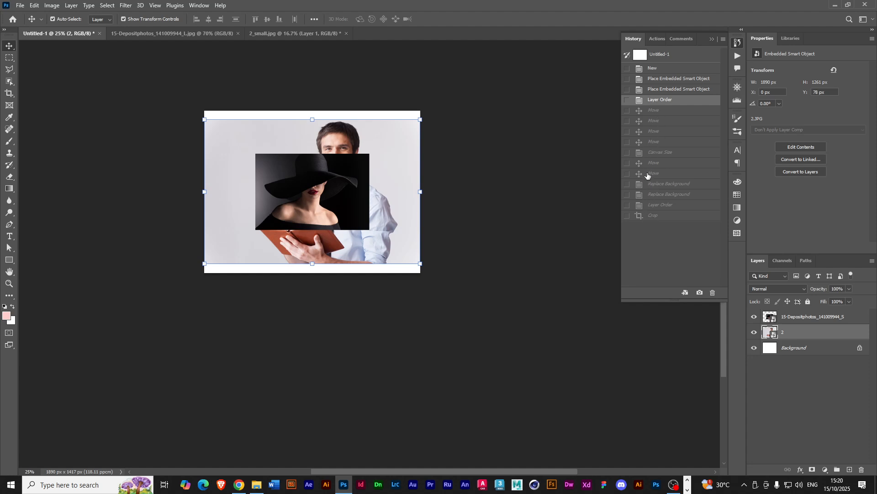
Move the hat photo up and left to about X 66 px, Y 135 px, and undo the move.
left_click(296, 189)
left_click_drag(319, 197, 274, 171)
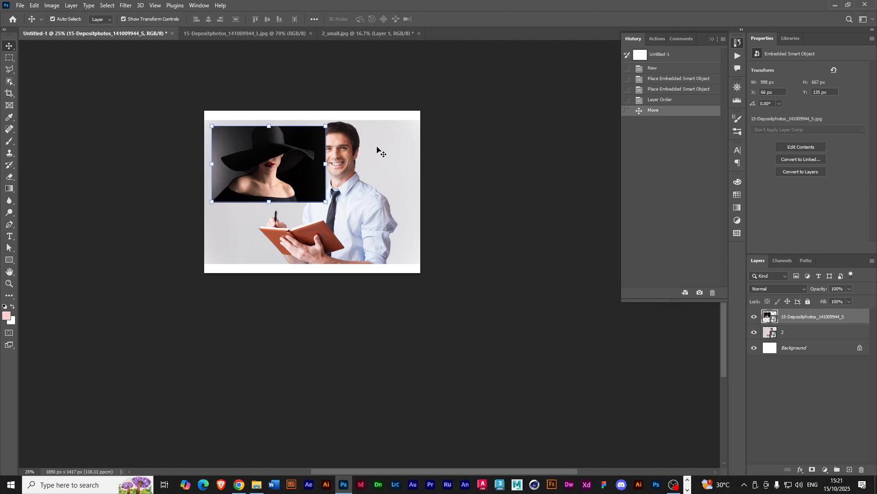
key("ctrl+z")
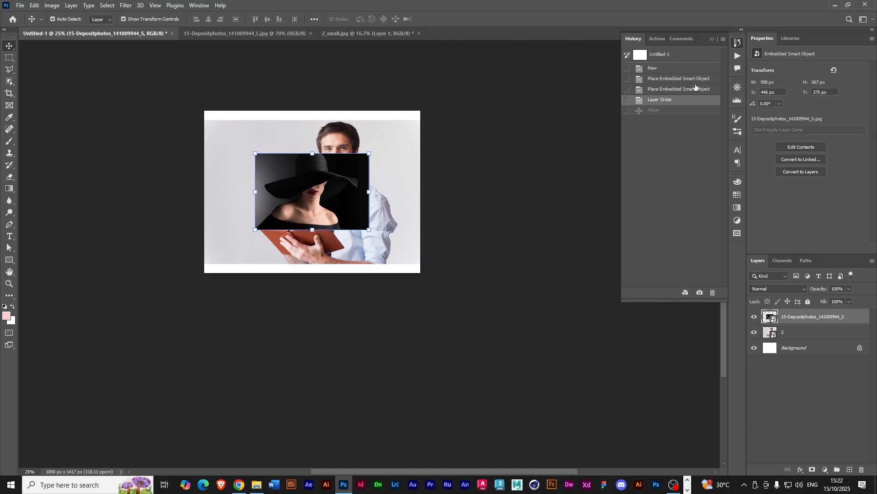
Fit the canvas to the window and move the hat photo to the canvas's left edge at X 0 px, Y 78 px.
left_click(738, 43)
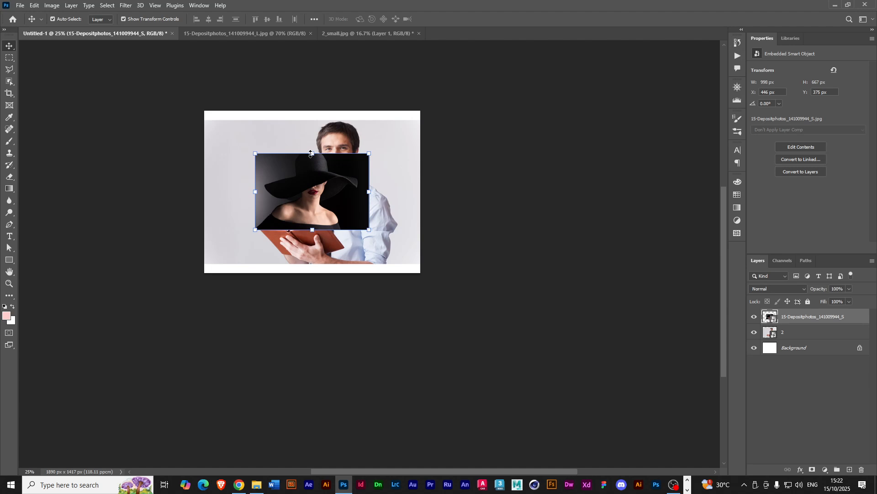
key("ctrl+0")
left_click_drag(368, 243, 237, 159)
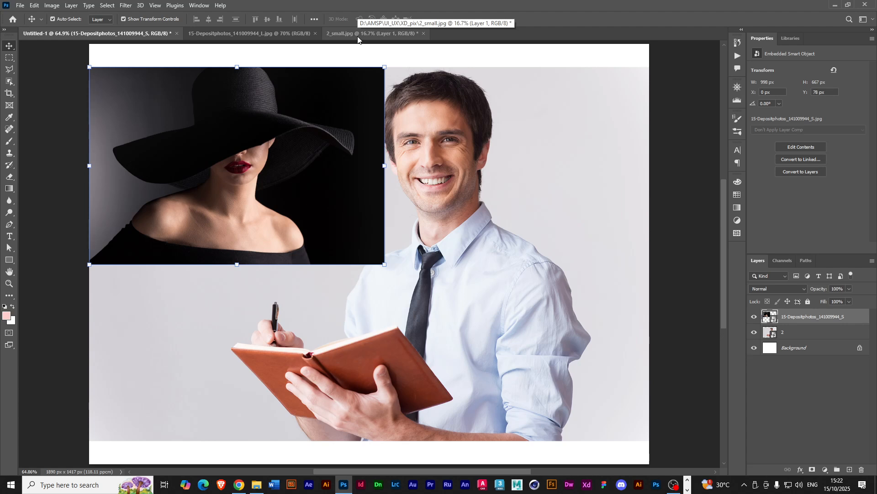
Show the document history, undo the Move and Layer Order states, and redo both.
left_click(736, 44)
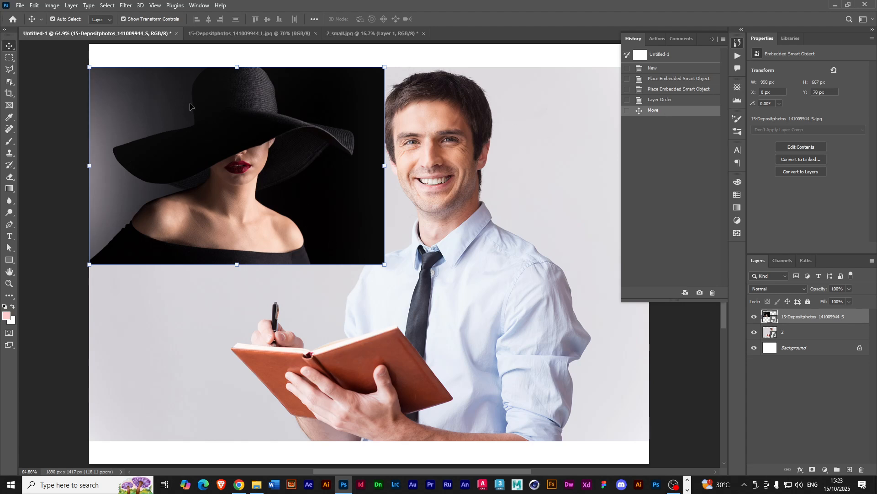
key("ctrl")
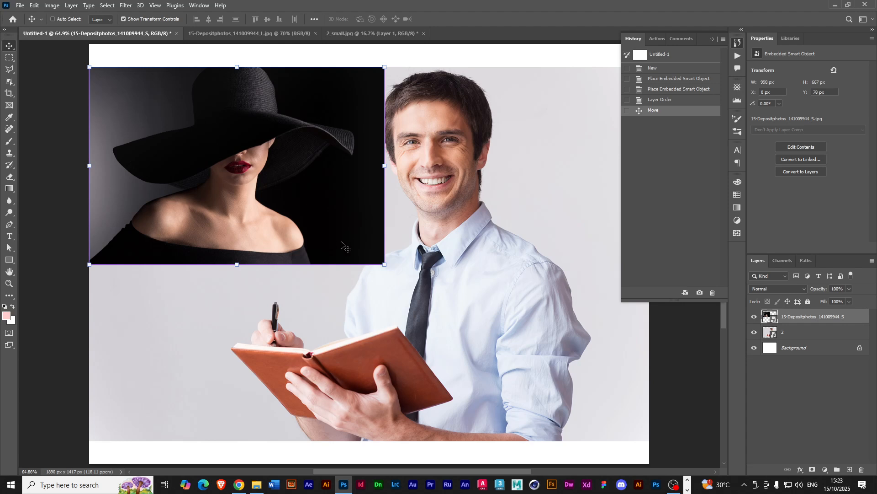
key("ctrl+z")
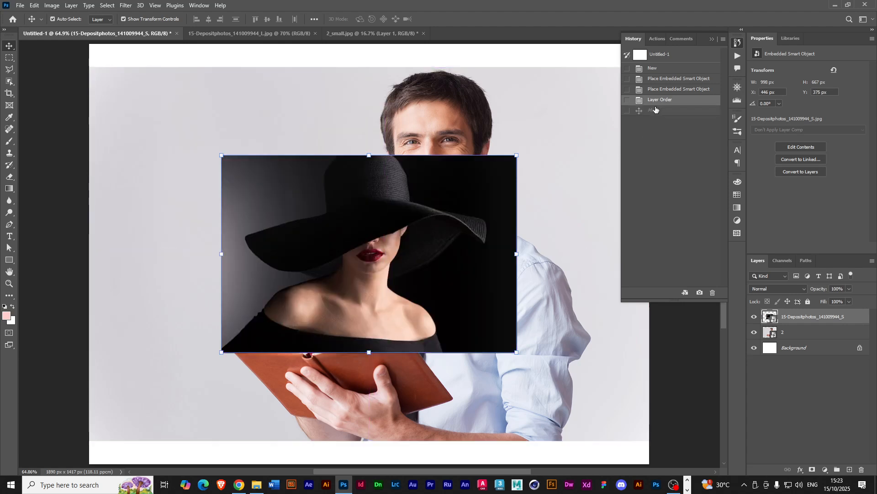
key("ctrl+z")
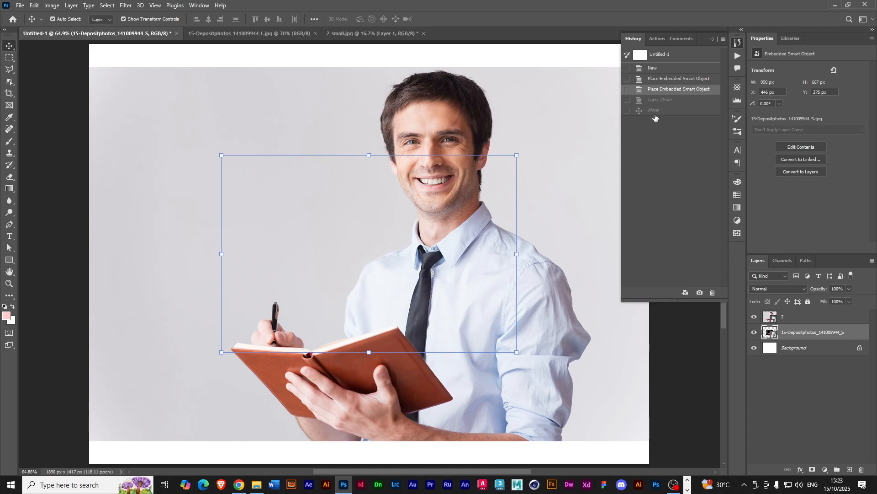
key("ctrl+shift+z")
key("ctrl+shift+z")
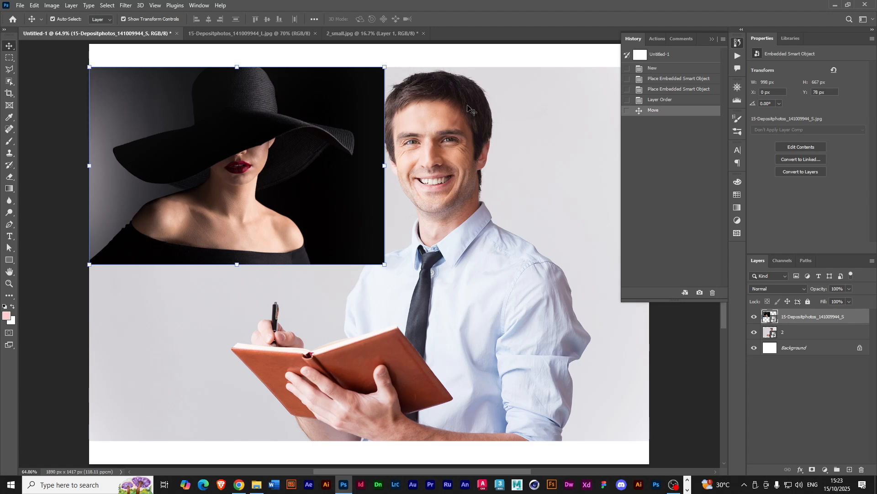
Revert Untitled-1 to its New history state and hide the history list.
left_click(654, 69)
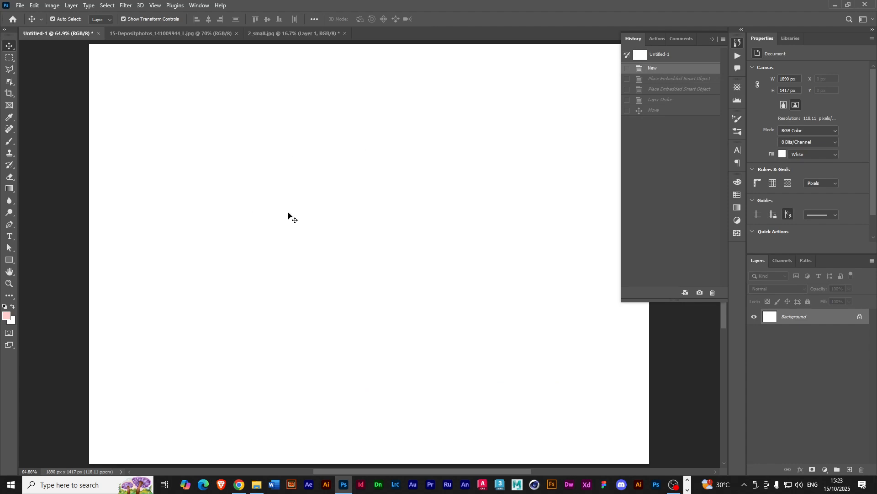
left_click(712, 40)
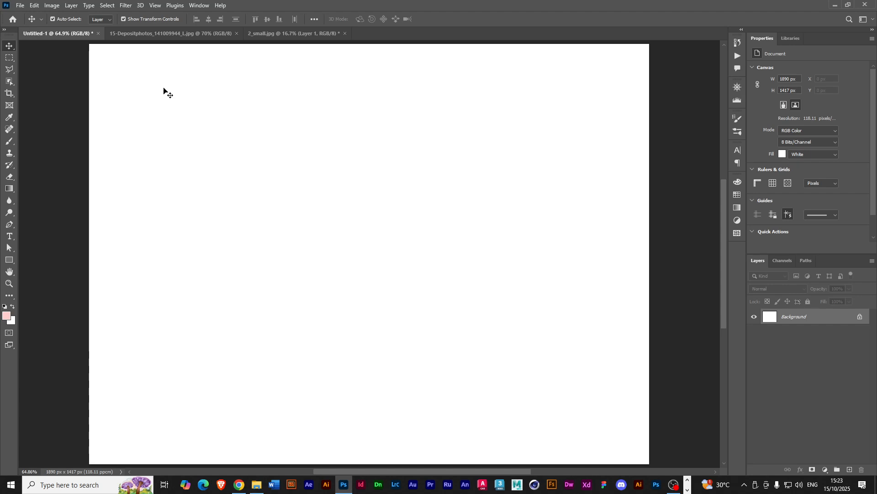
left_click(258, 489)
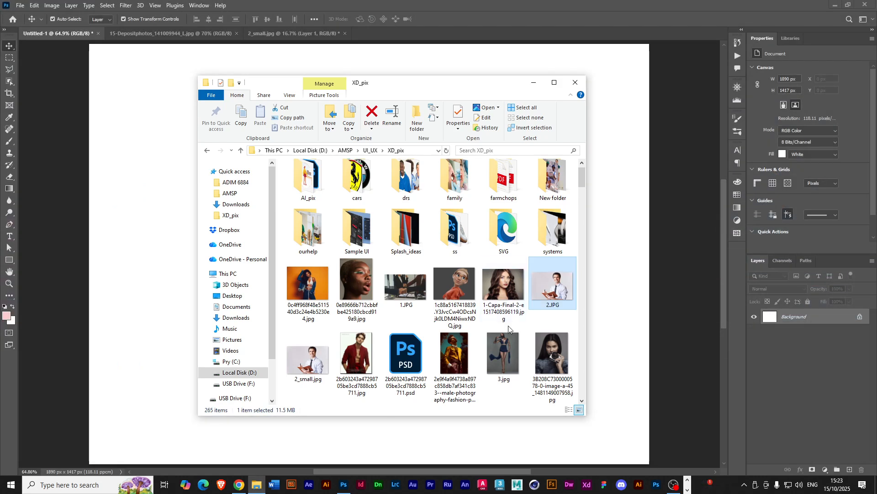
left_click_drag(432, 87, 590, 85)
left_click_drag(716, 355, 234, 235)
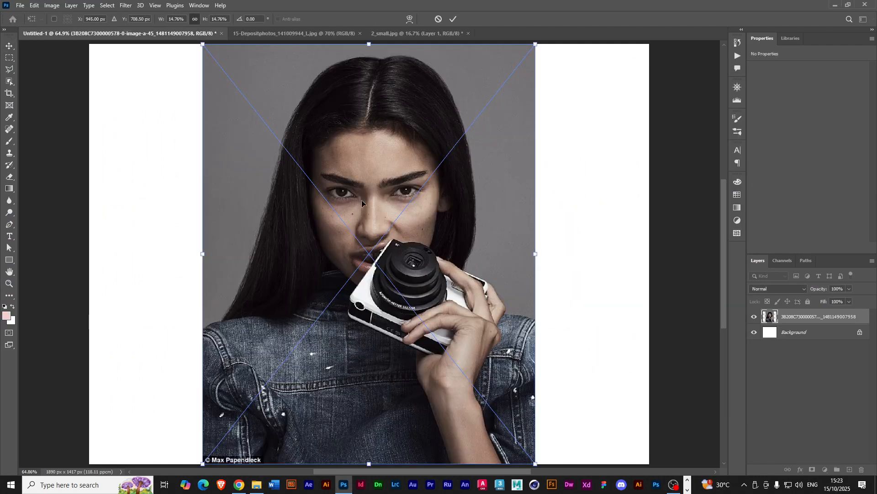
left_click_drag(396, 200, 283, 203)
left_click_drag(421, 463, 300, 373)
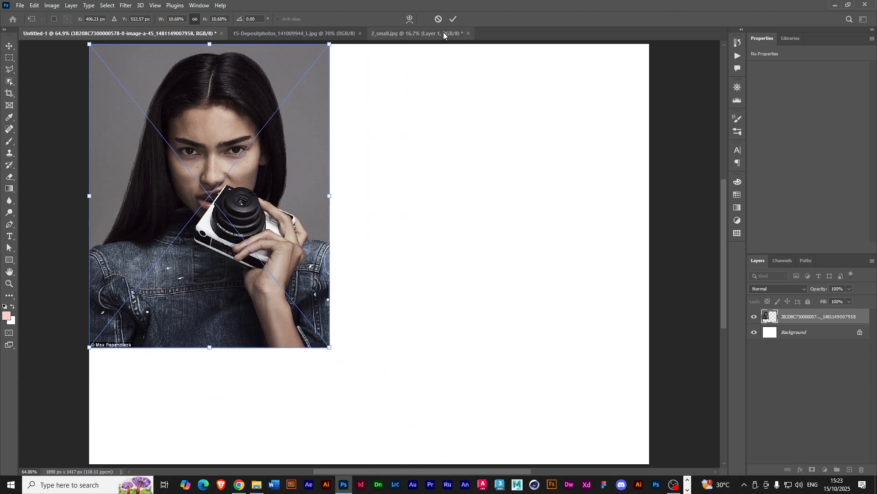
left_click(453, 20)
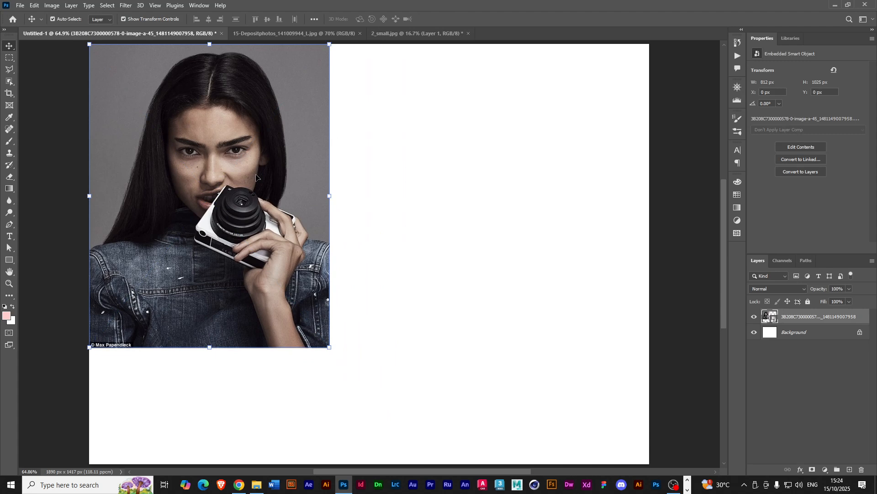
Duplicate the portrait into the canvas's lower-right corner and enlarge the copy to about 917 × 1158 px.
left_click_drag(245, 163, 551, 273)
key("ctrl+t")
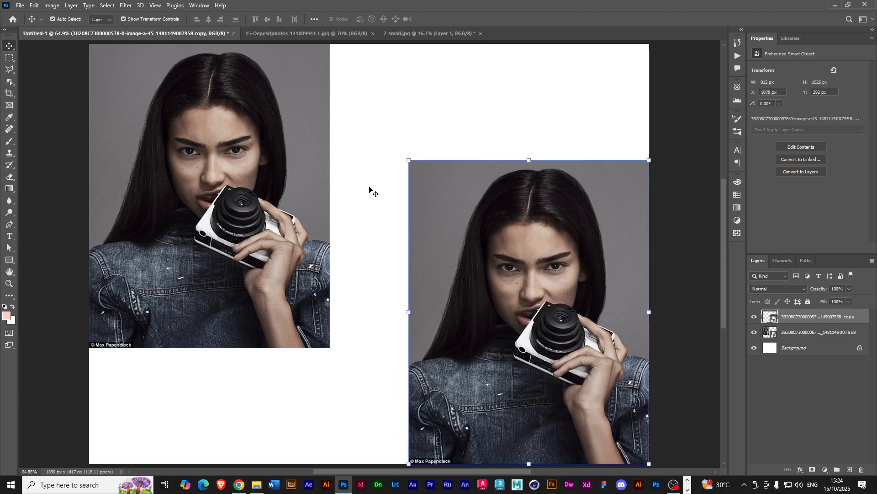
left_click_drag(408, 160, 371, 121)
left_click(453, 20)
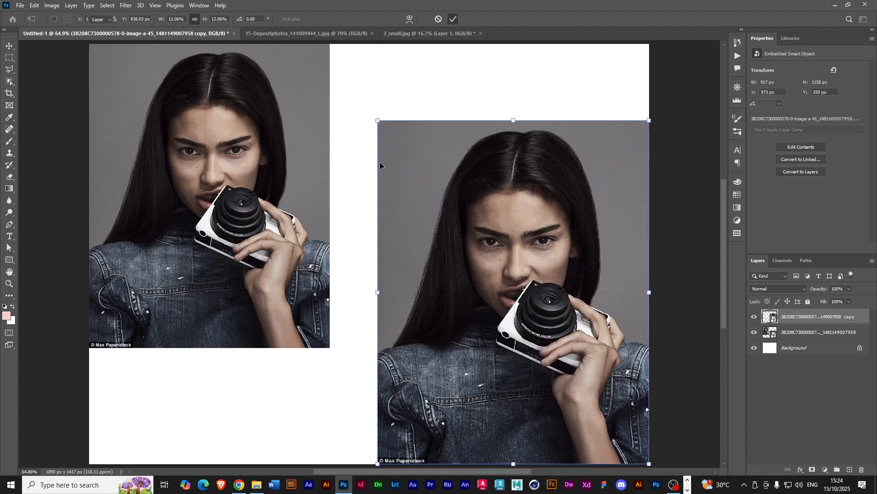
Enlarge the original portrait to about 942 × 1188 px and its copy to about 933 × 1178 px.
left_click(327, 270)
left_click_drag(326, 353, 370, 402)
left_click(453, 19)
left_click(457, 142)
left_click_drag(377, 121, 373, 114)
left_click(454, 19)
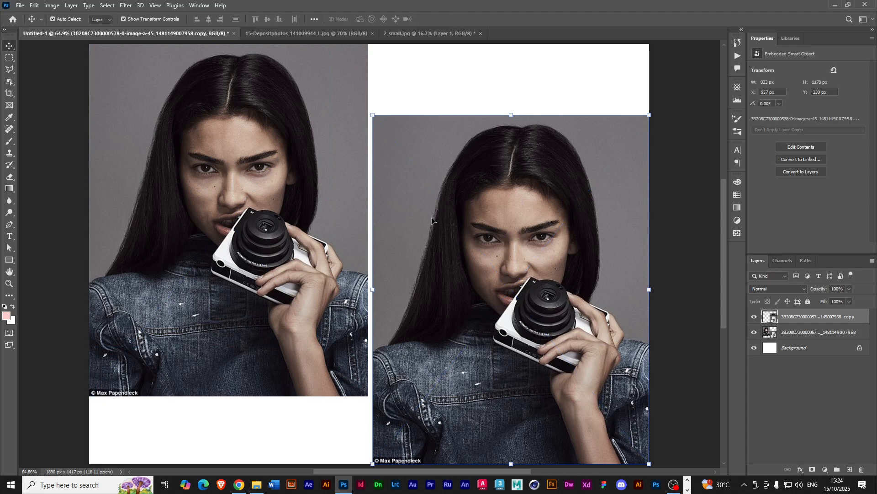
left_click(273, 429)
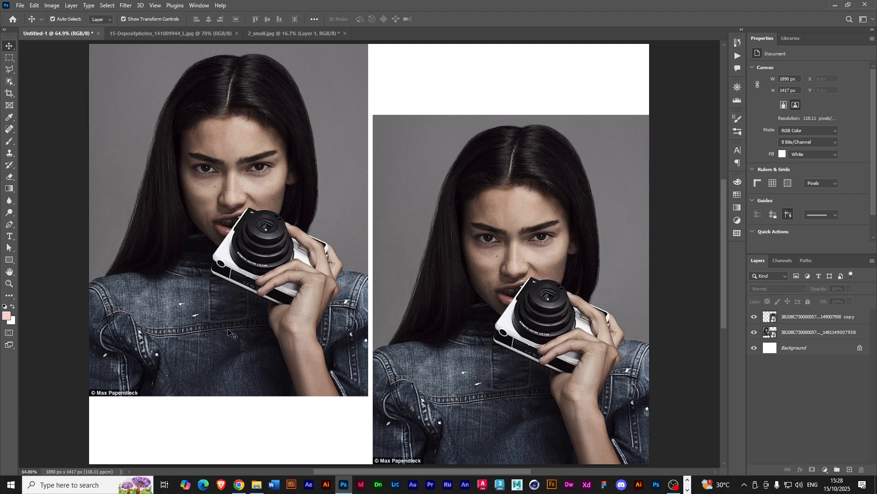
left_click(52, 7)
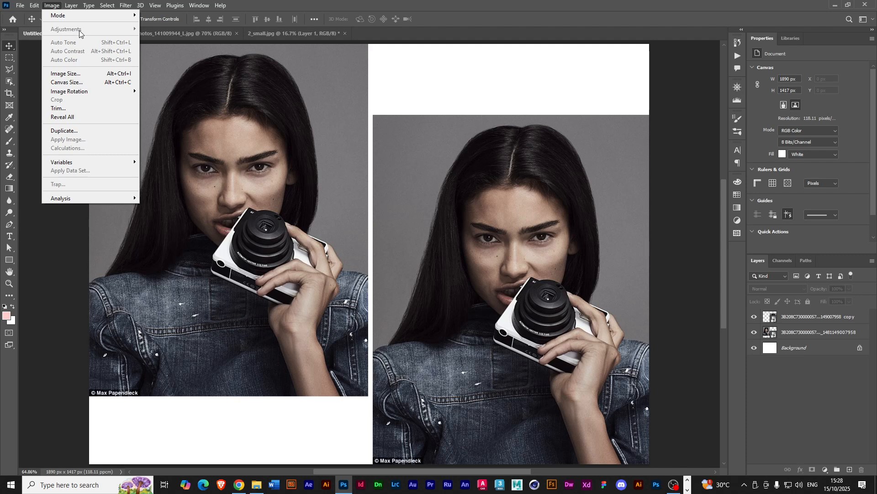
left_click(52, 5)
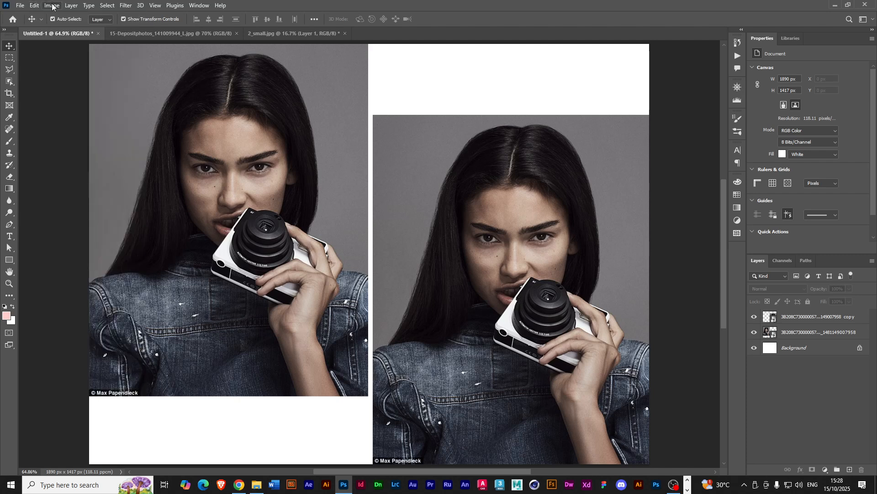
left_click(127, 6)
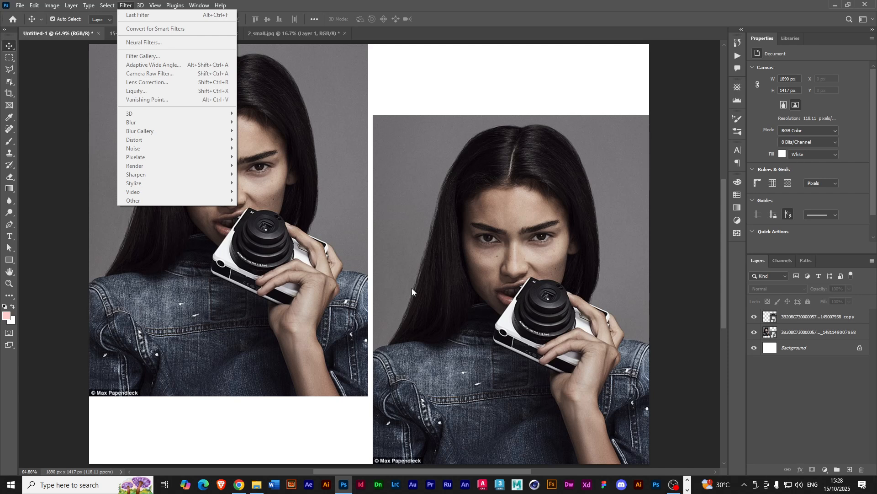
left_click(473, 2)
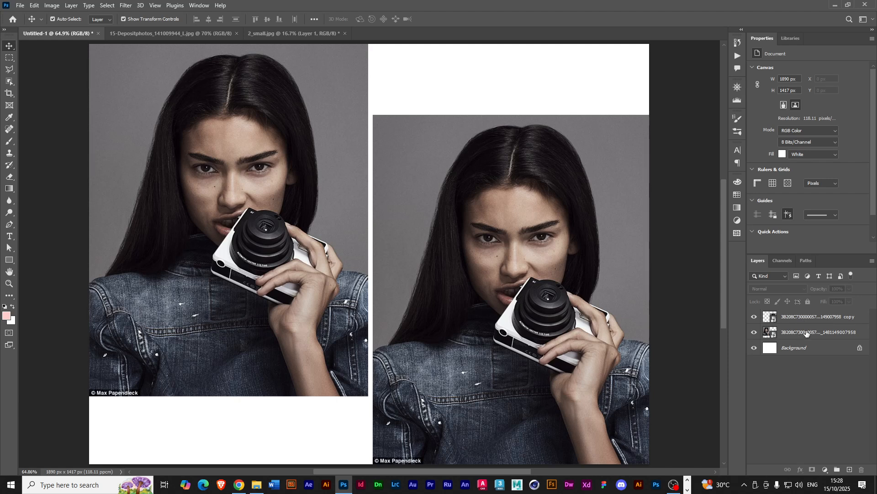
Select the original portrait in the canvas's upper-left corner.
left_click(209, 187)
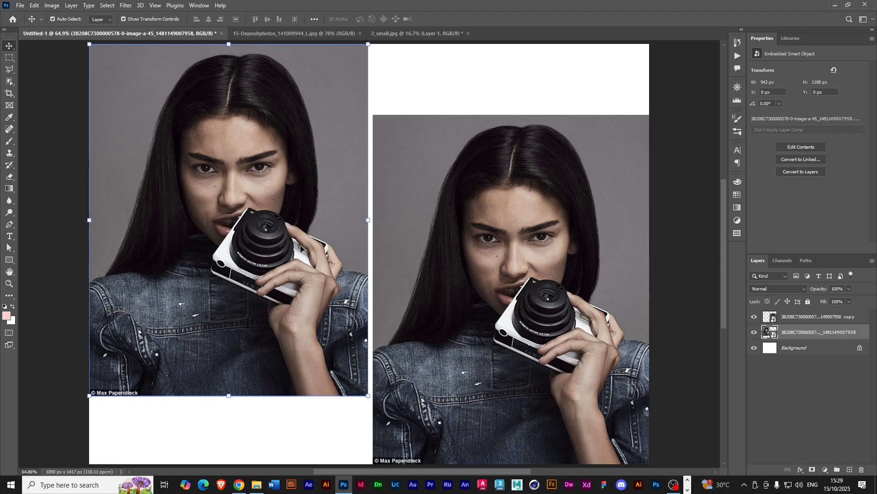
left_click(52, 6)
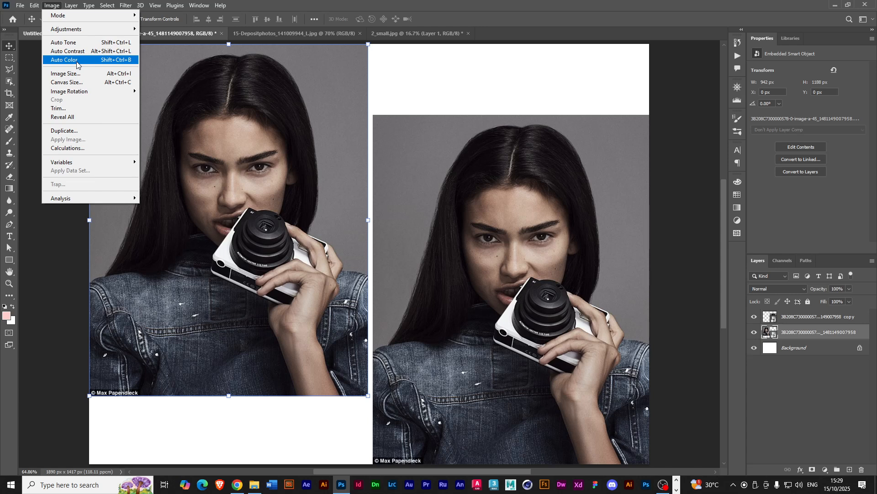
left_click(663, 484)
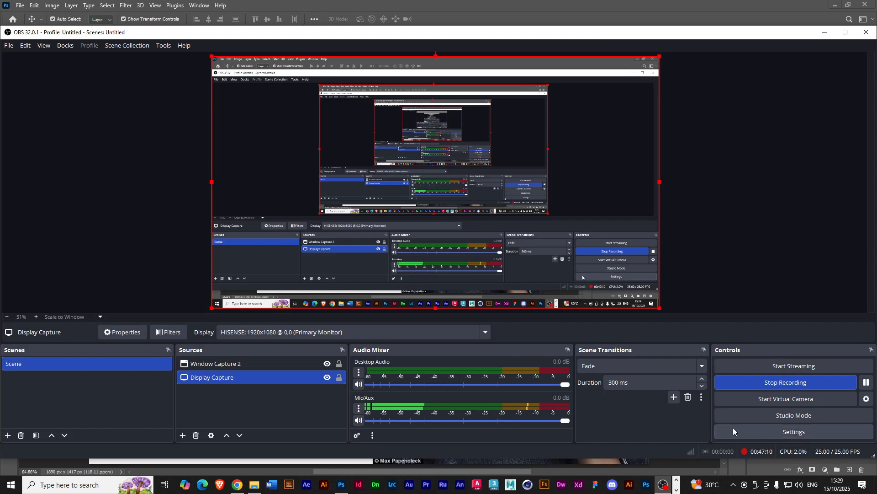
left_click(597, 6)
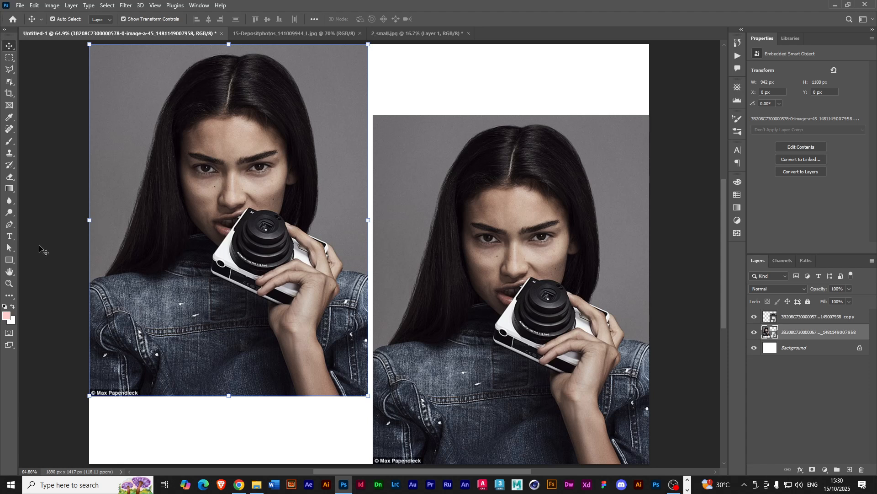
Try an Auto Color correction on the original portrait, undo it and check the document history.
left_click(55, 6)
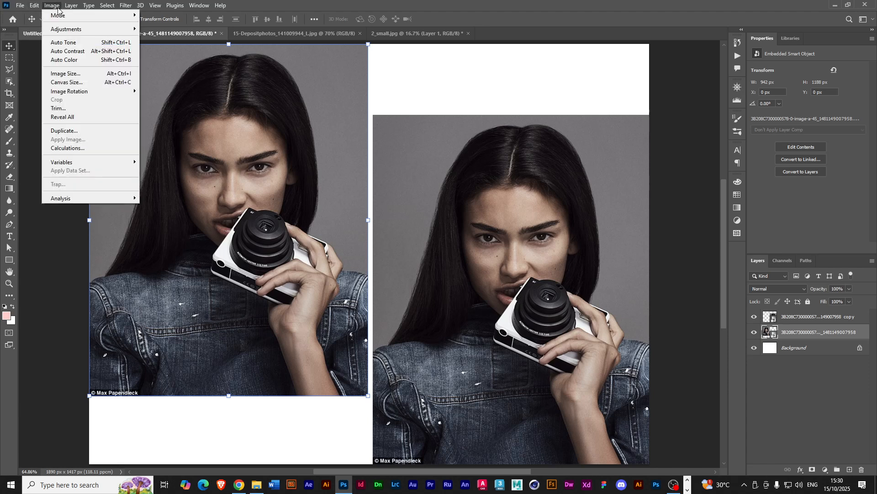
left_click(68, 63)
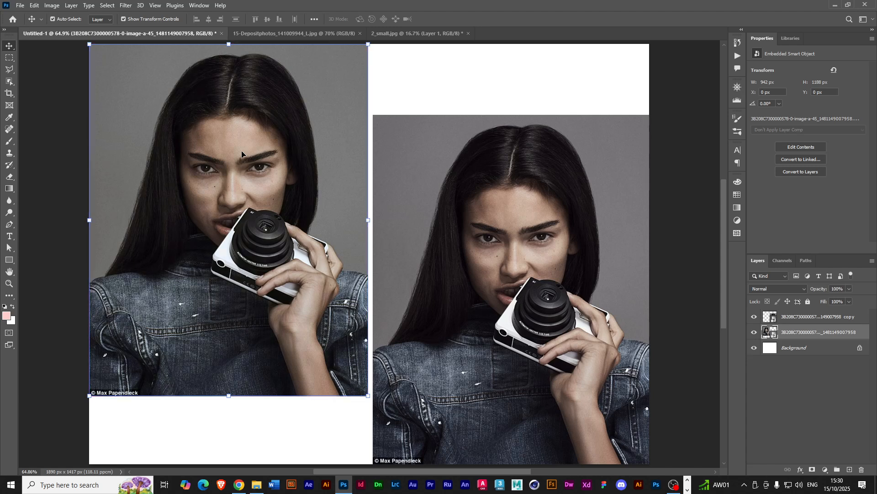
left_click(738, 43)
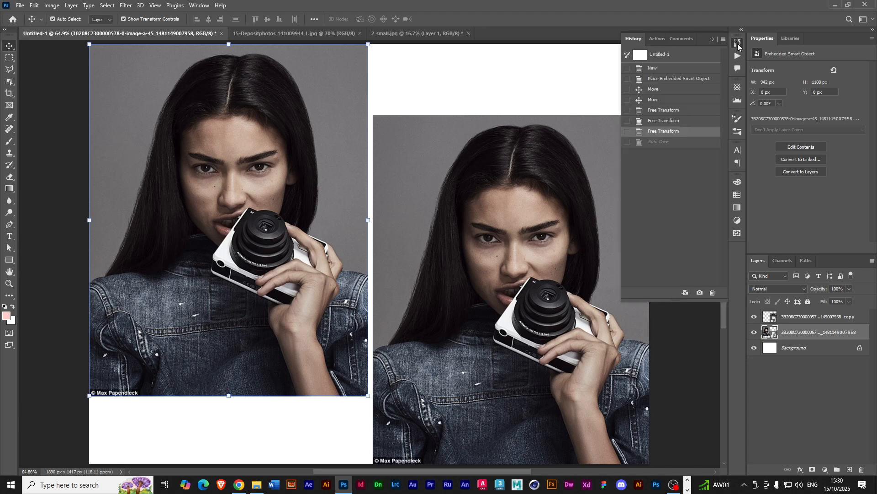
left_click(714, 39)
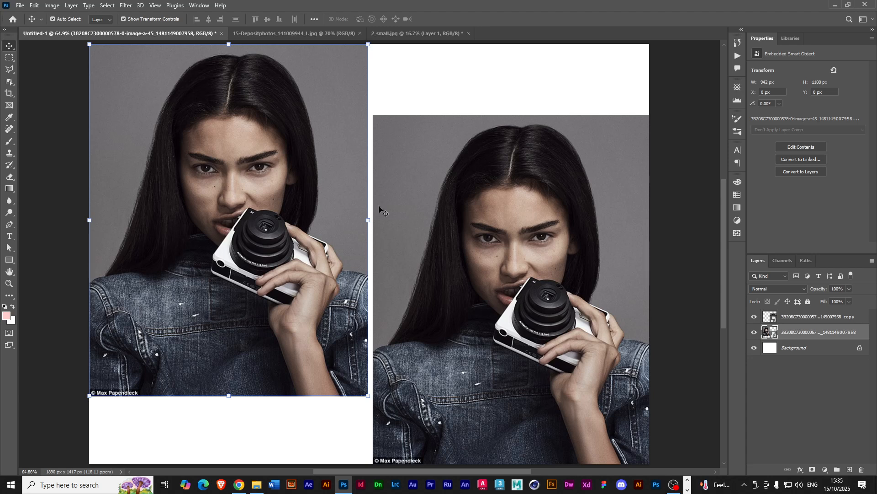
View the 2_small.jpg document with its inverted photo copy and return to the Untitled-1 document.
left_click(53, 8)
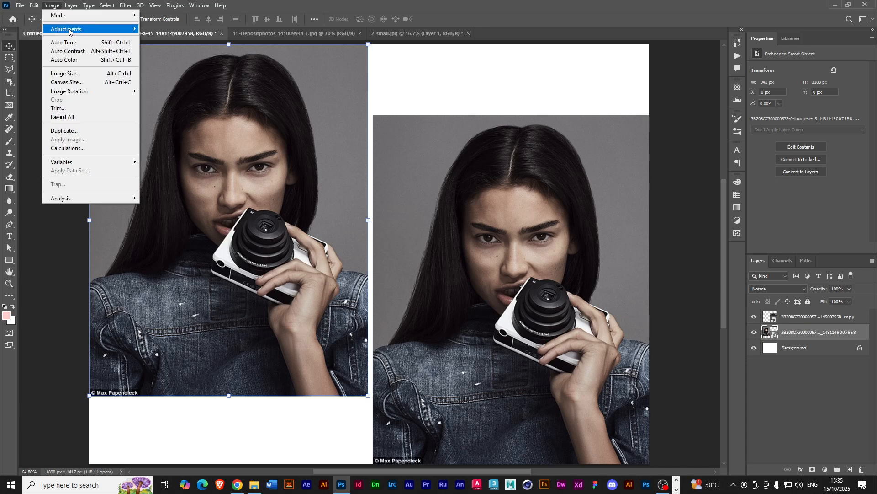
mouse_move(85, 30)
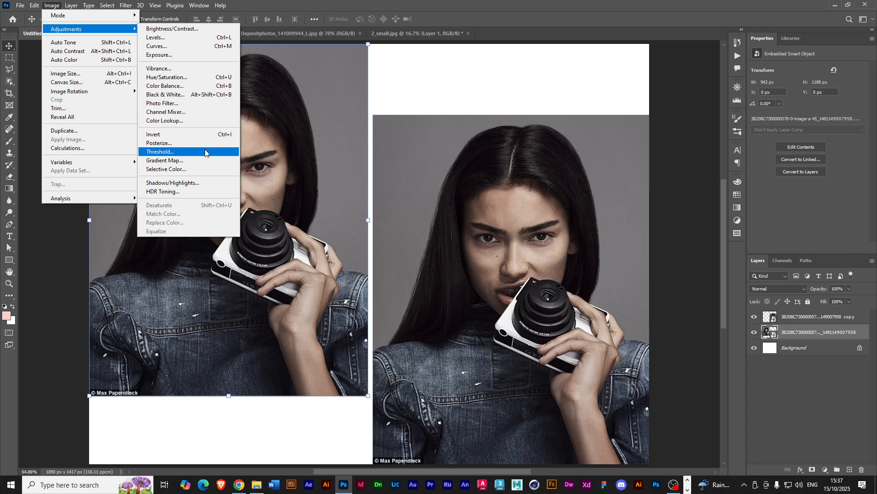
left_click(618, 4)
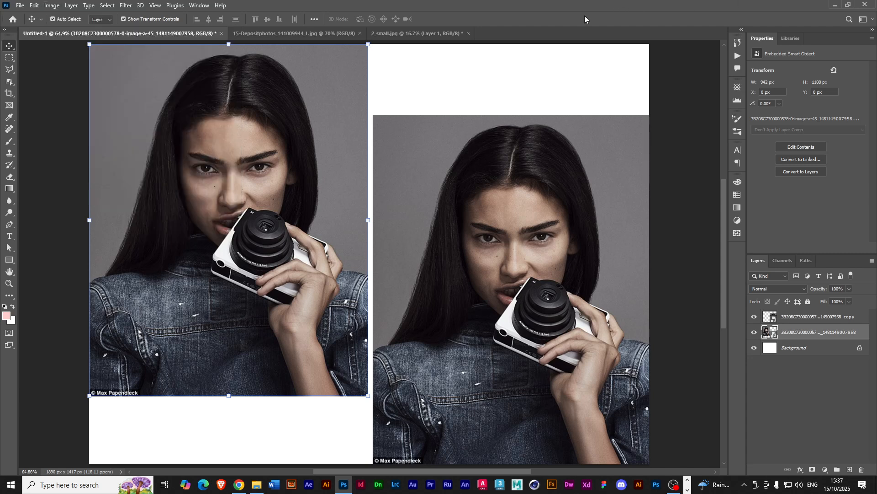
left_click(429, 33)
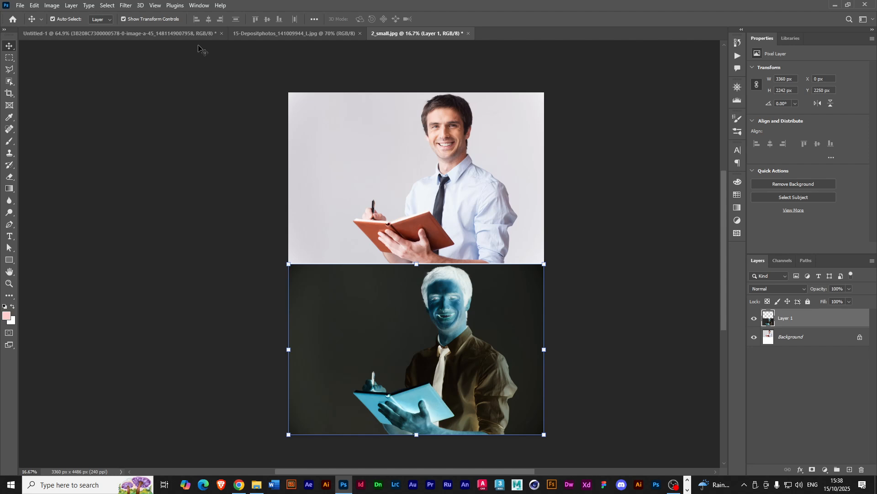
left_click(165, 35)
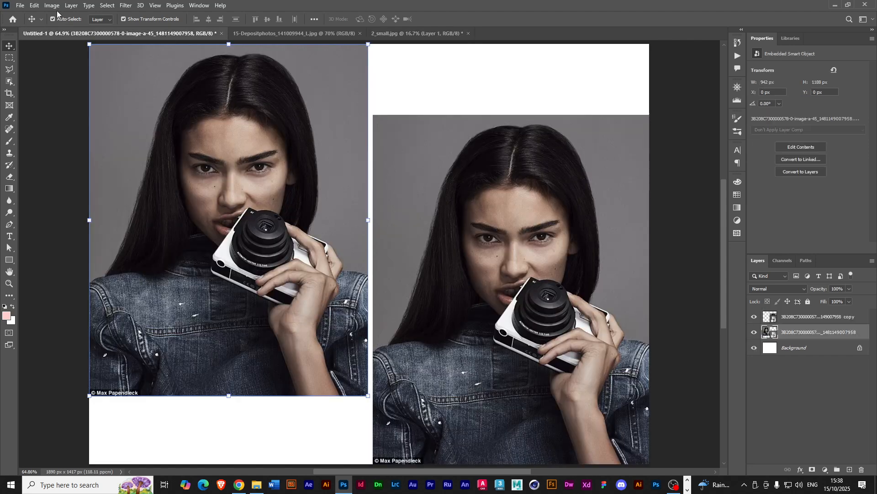
Start a Levels adjustment on the original portrait, with the input shadows at 15 and the midtones at 0.88.
left_click(53, 6)
mouse_move(67, 31)
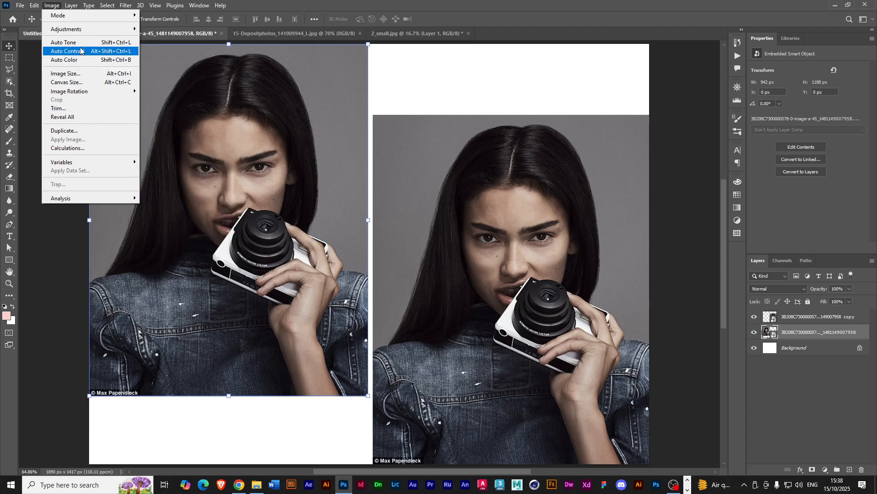
mouse_move(101, 31)
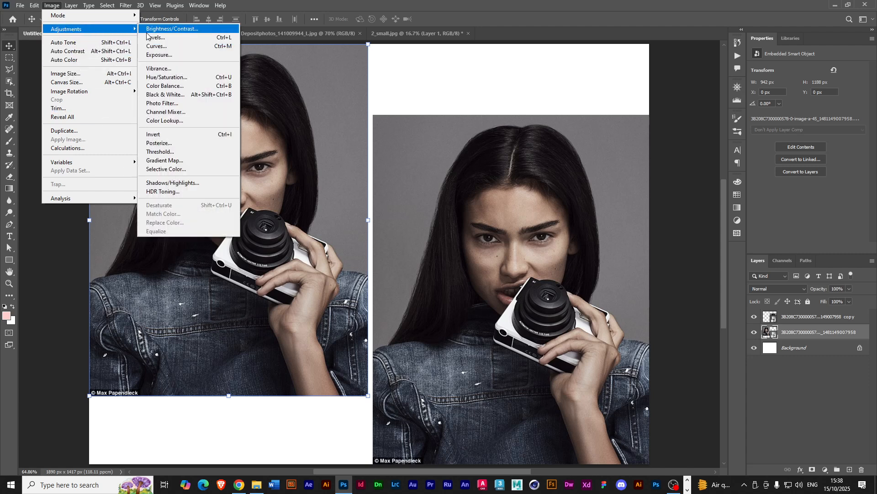
left_click(170, 40)
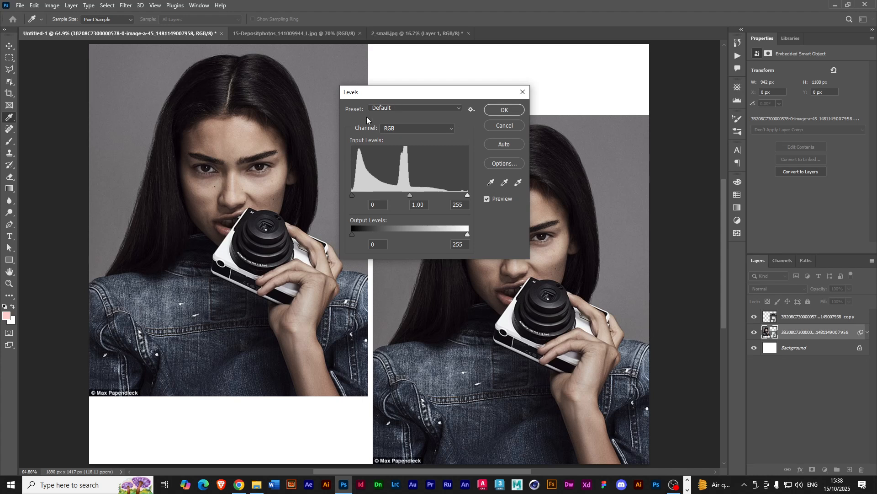
left_click_drag(379, 95, 377, 98)
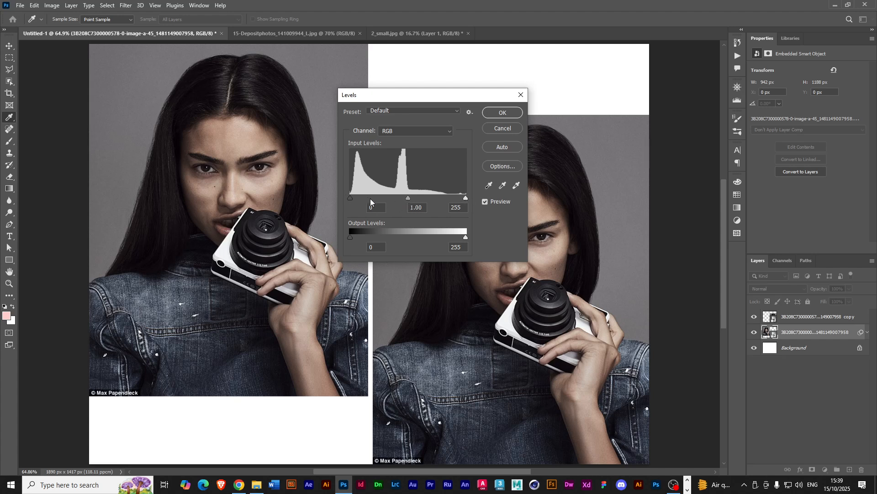
left_click_drag(350, 199, 352, 198)
left_click_drag(353, 199, 355, 198)
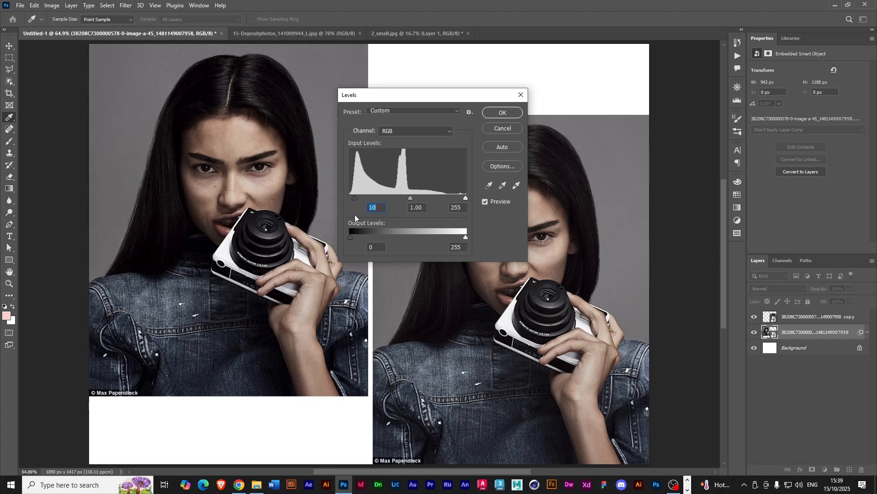
mouse_move(353, 197)
left_mouse_down()
mouse_move(381, 202)
mouse_move(354, 198)
left_mouse_up()
left_click_drag(357, 197, 357, 197)
left_click_drag(415, 198, 416, 199)
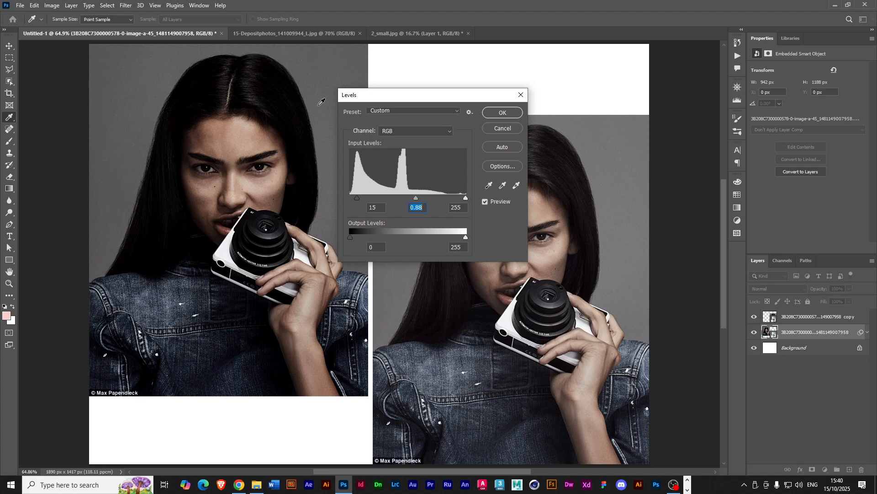
Try Levels midtones of 1.00, input shadows of 21 and highlights of 215, restoring the midtones to 0.88 and highlights to 255.
left_click_drag(418, 97, 477, 111)
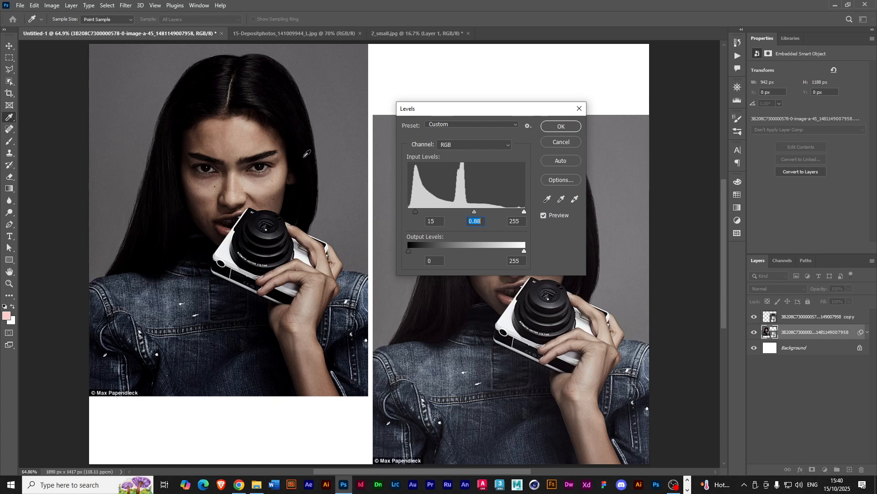
left_click_drag(475, 215, 469, 213)
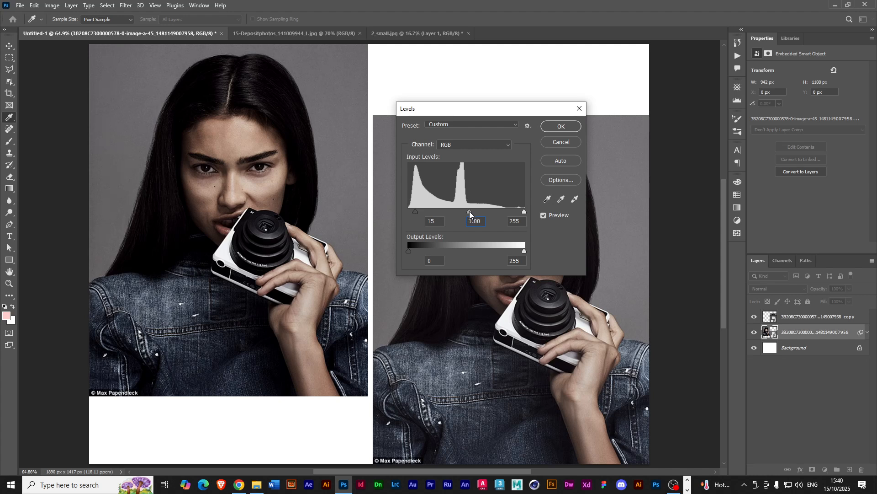
left_click_drag(472, 212, 475, 212)
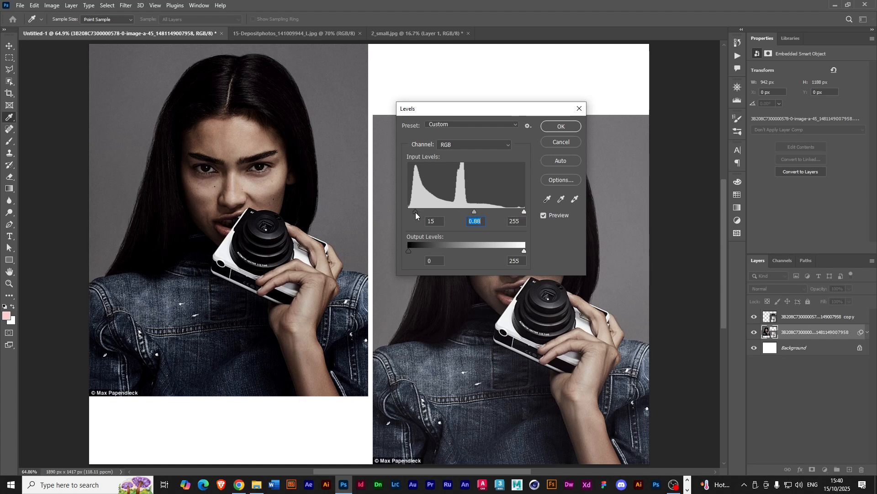
left_click_drag(418, 213, 421, 213)
left_click_drag(524, 211, 506, 211)
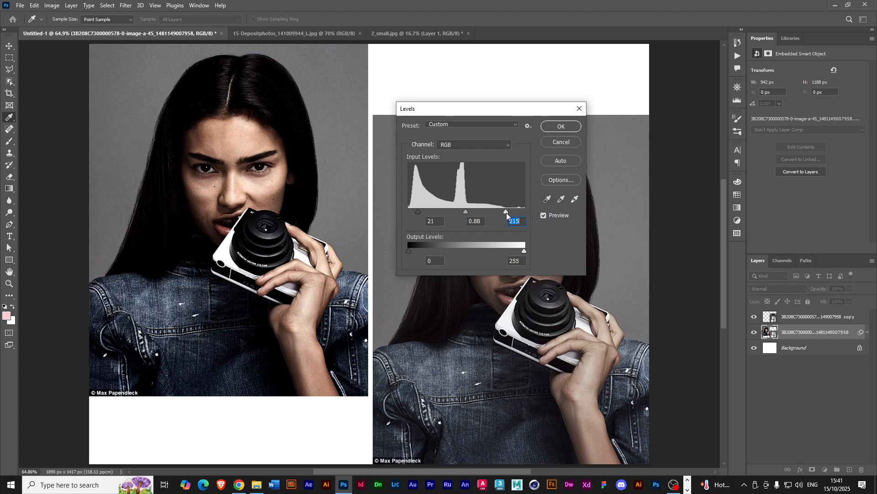
left_click_drag(506, 213, 524, 213)
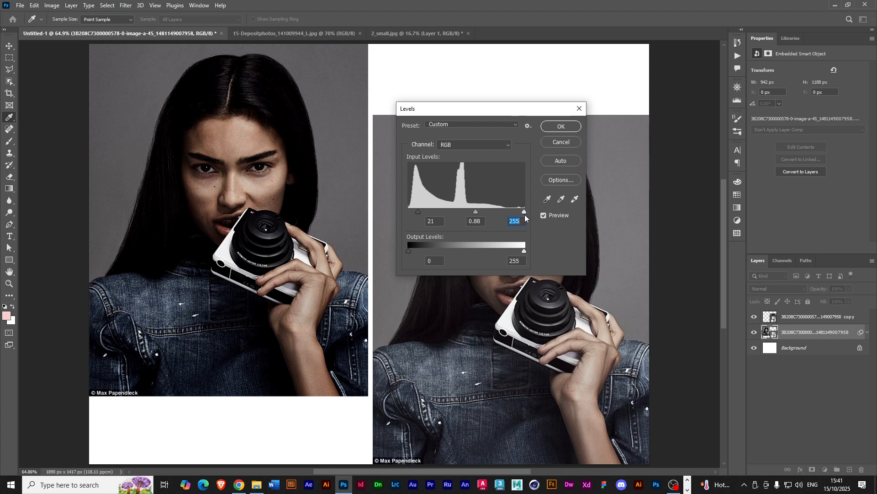
Set the Levels input shadows to 14 and move the dialog away from the original portrait.
left_click_drag(416, 211, 415, 211)
left_click(415, 210)
left_click_drag(448, 109, 410, 208)
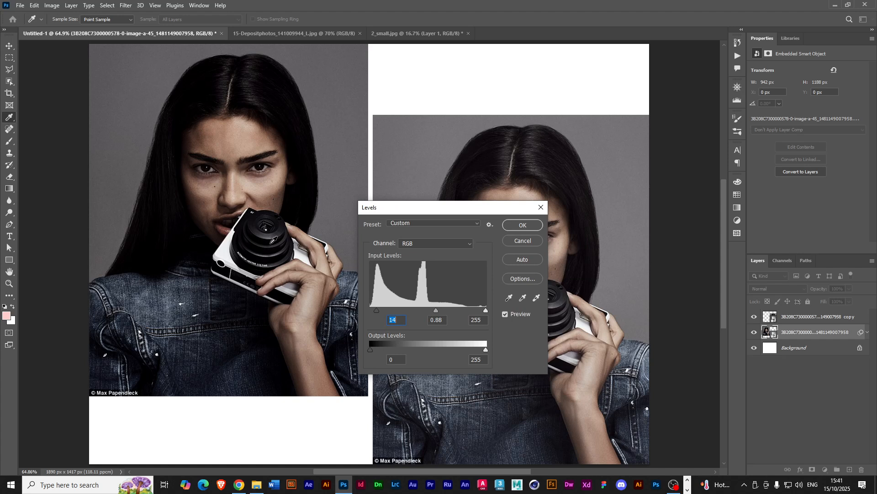
left_click_drag(397, 210, 386, 200)
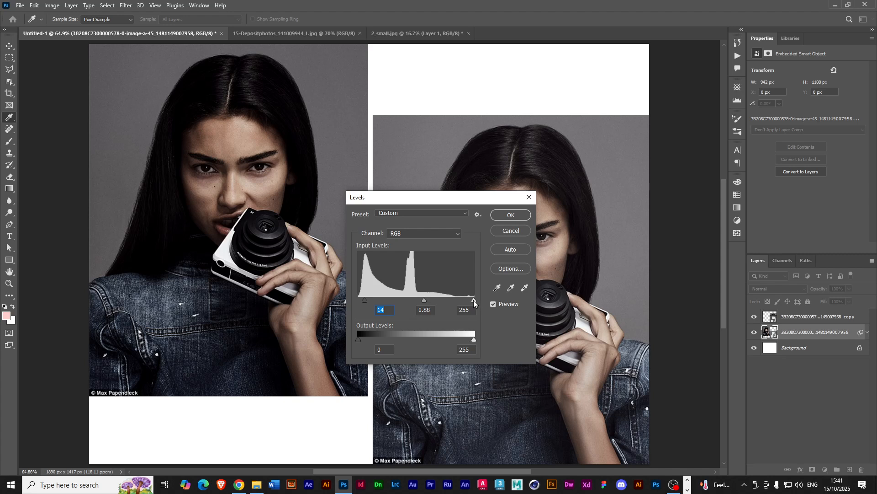
Try Levels input highlights of 206 and output highlights of 205, and reset both to 255.
left_click_drag(474, 302, 451, 300)
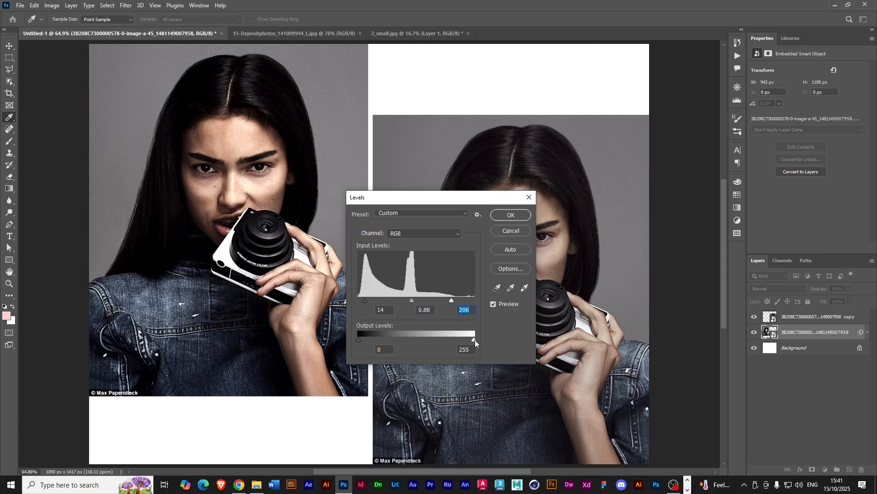
left_click_drag(475, 339, 451, 339)
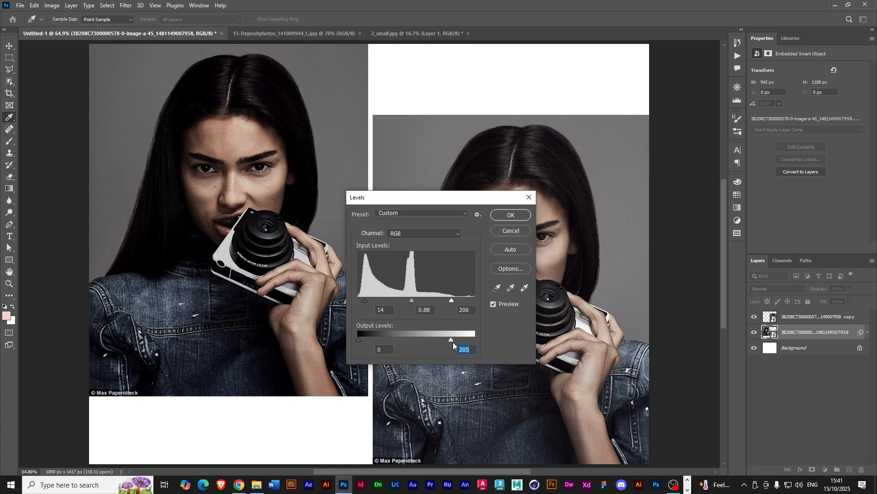
left_click_drag(450, 340, 475, 339)
left_click_drag(451, 299, 482, 303)
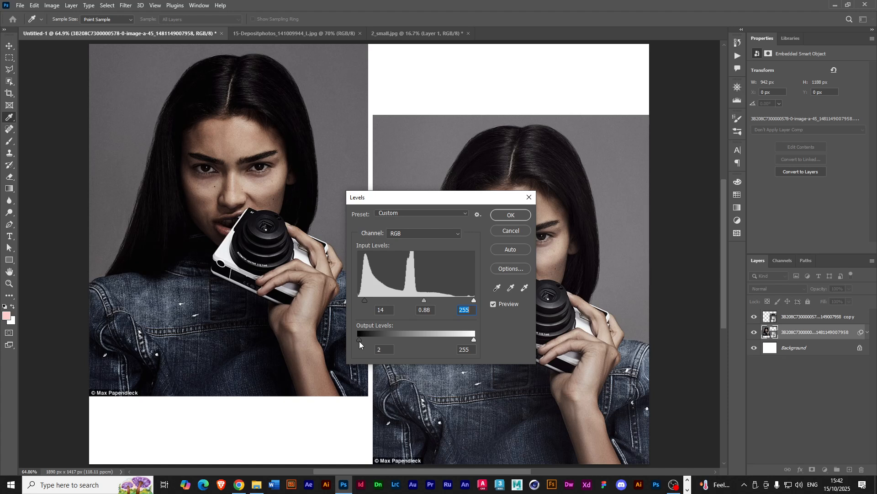
Darken the original portrait by fine-tuning the Levels shadows and midtones, and apply the adjustment.
left_click_drag(361, 341, 362, 341)
key("Tab")
left_click(369, 300)
left_click_drag(425, 302, 426, 302)
left_click(418, 313)
left_click(507, 215)
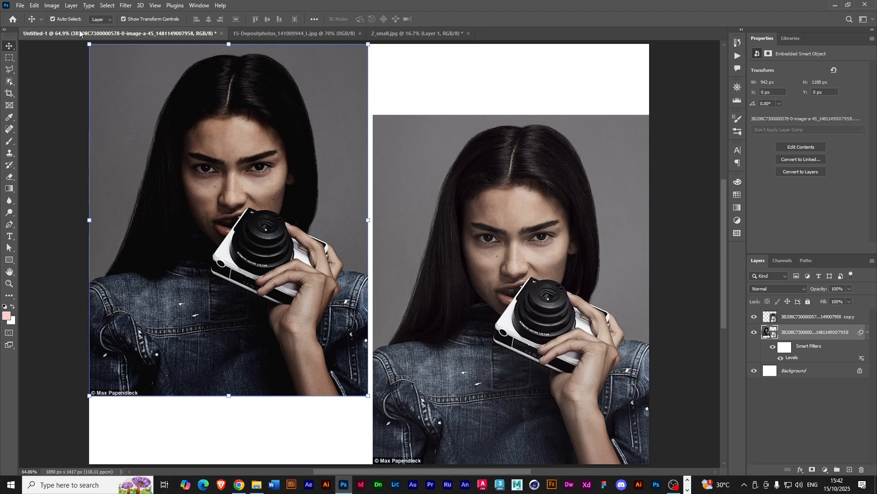
Start a Vibrance adjustment on the original portrait and set the vibrance to +100.
left_click(51, 6)
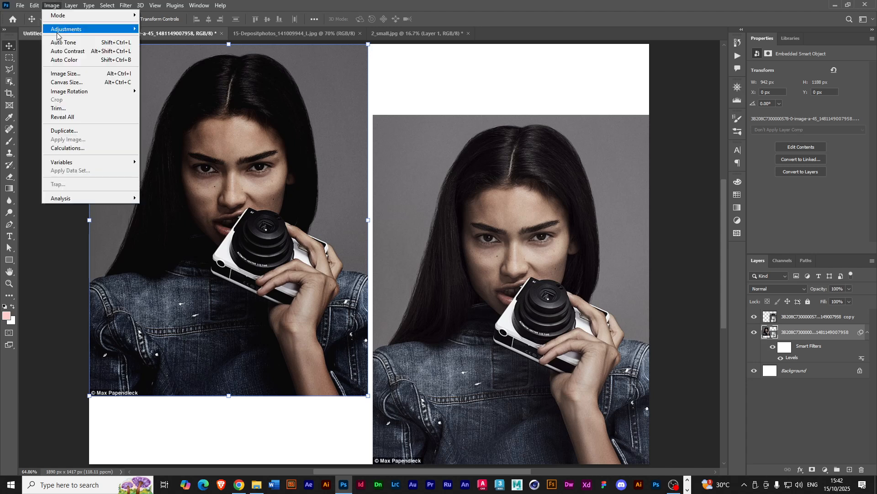
mouse_move(61, 30)
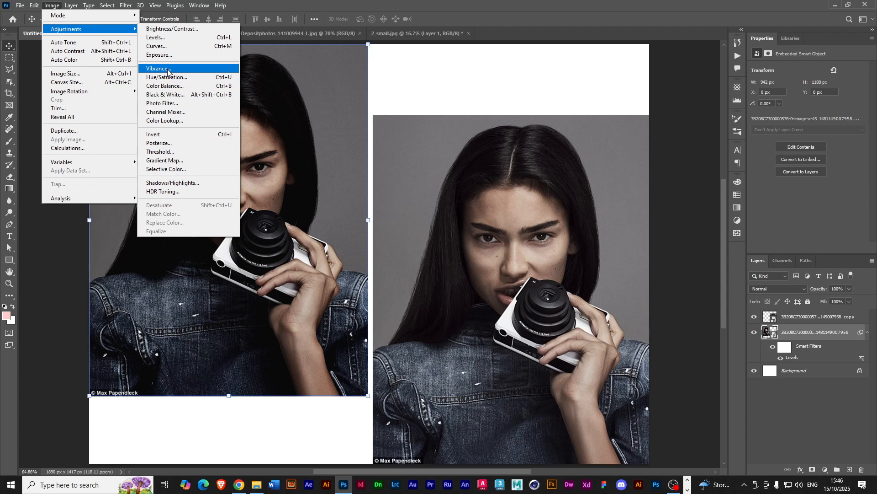
left_click(167, 71)
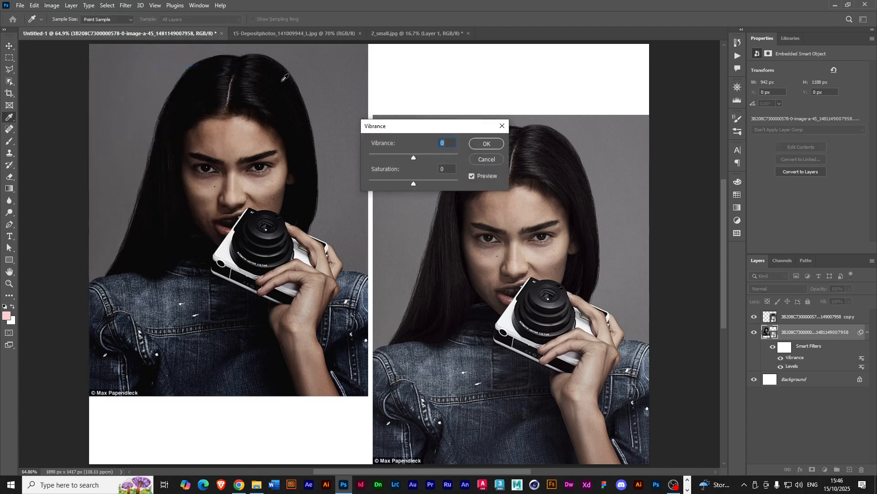
left_click_drag(399, 132, 381, 196)
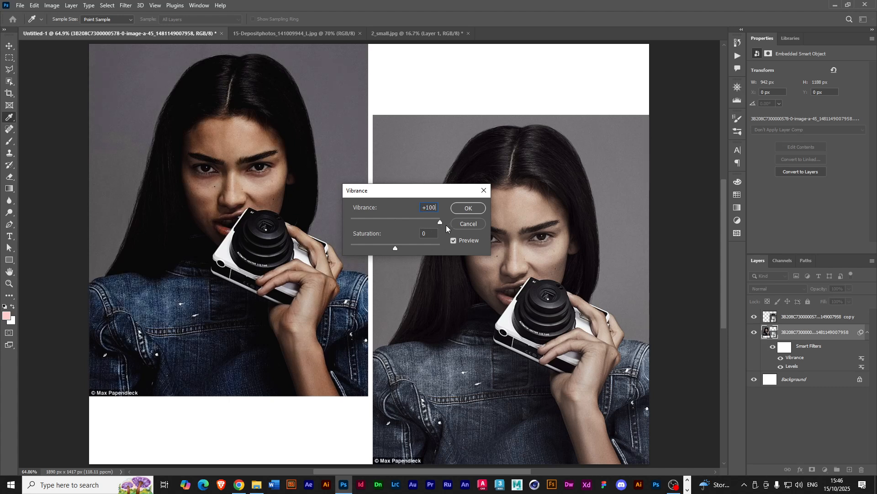
left_click_drag(449, 226, 449, 226)
Try raising the portrait's saturation to +67 and return it to 0.
mouse_move(393, 248)
left_mouse_down()
mouse_move(412, 248)
mouse_move(377, 248)
mouse_move(407, 246)
left_mouse_up()
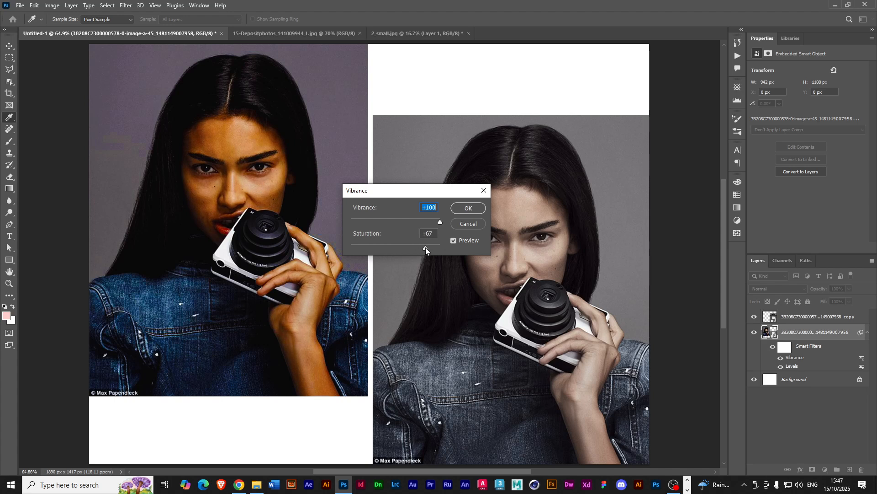
left_click_drag(422, 247, 421, 247)
left_click_drag(398, 249, 396, 248)
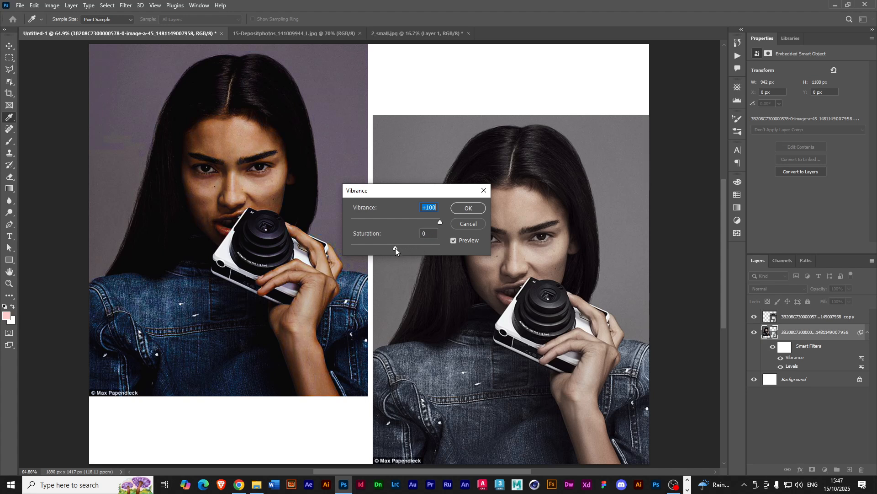
key("Tab")
Apply the Vibrance adjustment to the original portrait.
left_click_drag(389, 194, 376, 197)
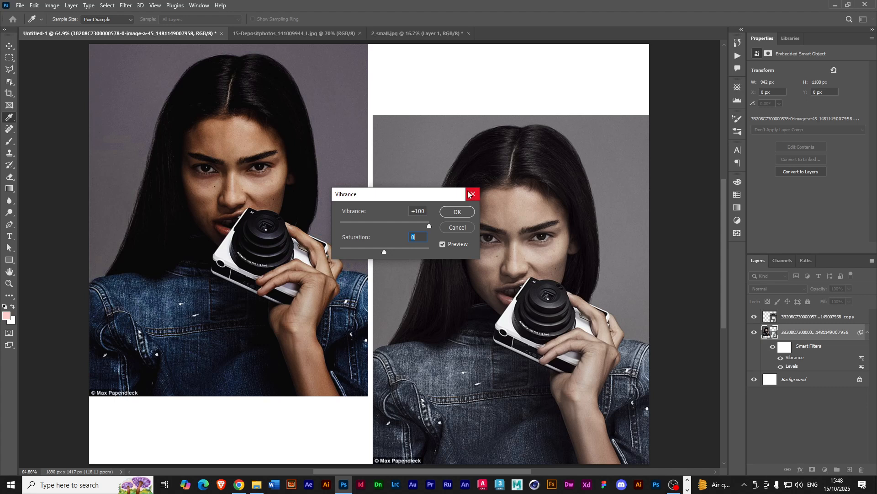
left_click(457, 212)
key("v")
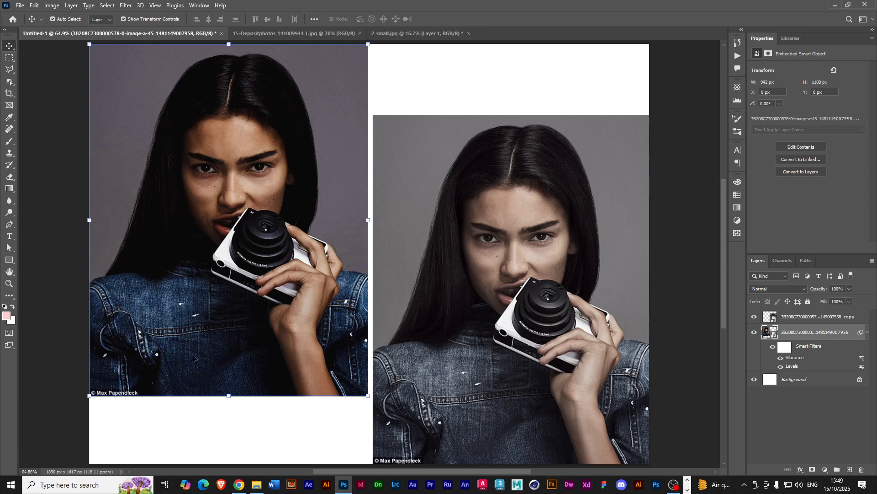
left_click(50, 6)
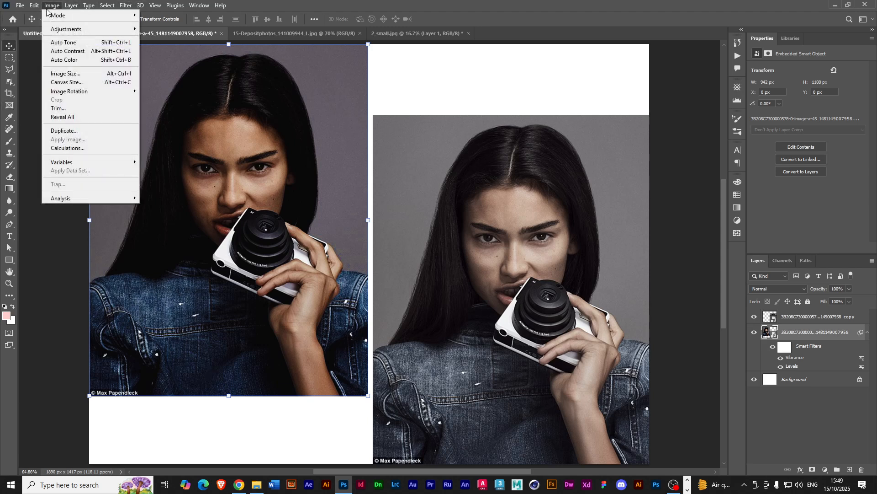
mouse_move(67, 30)
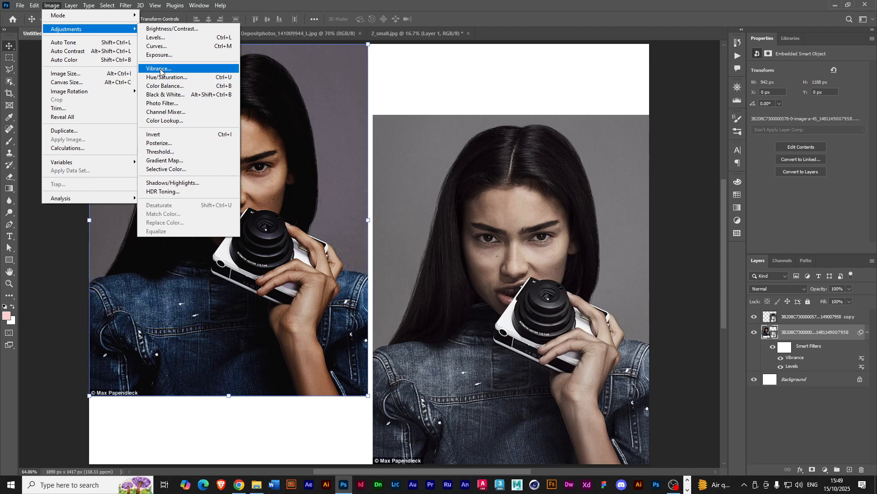
left_click(55, 7)
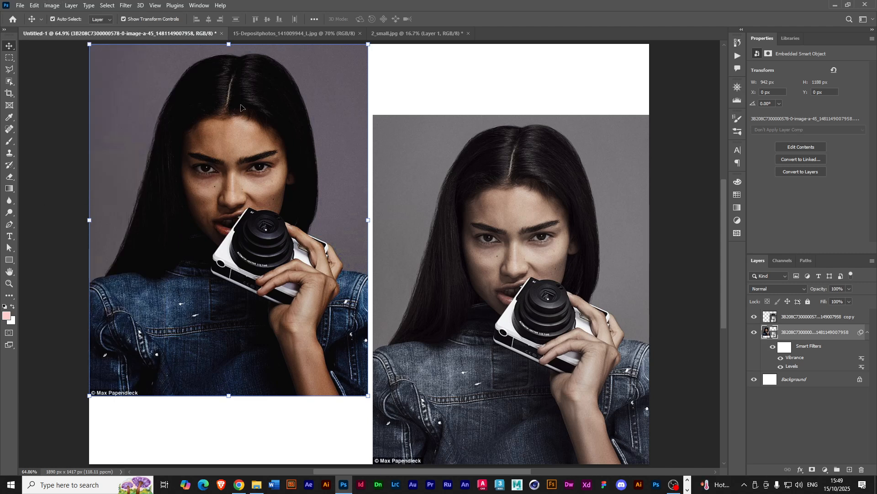
Duplicate the portrait copy layer, hide the new duplicate, and select the portrait copy below it.
left_click(792, 318)
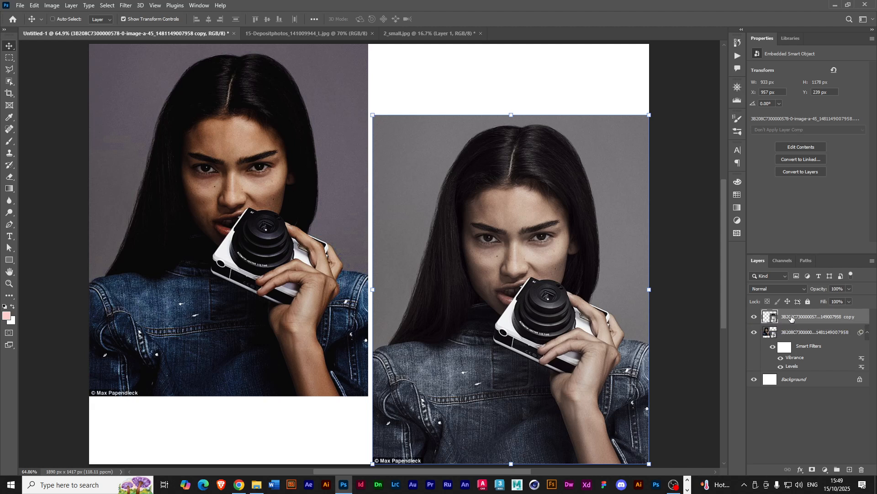
key("ctrl+j")
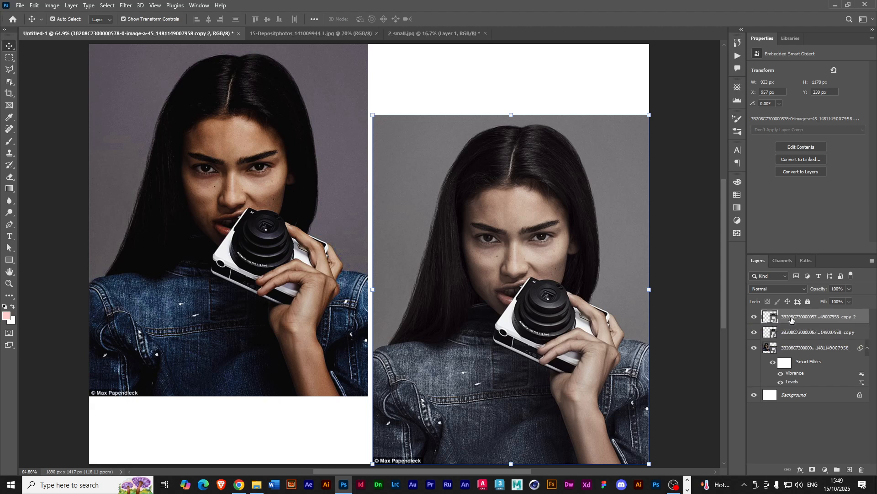
left_click(754, 316)
left_click(793, 339)
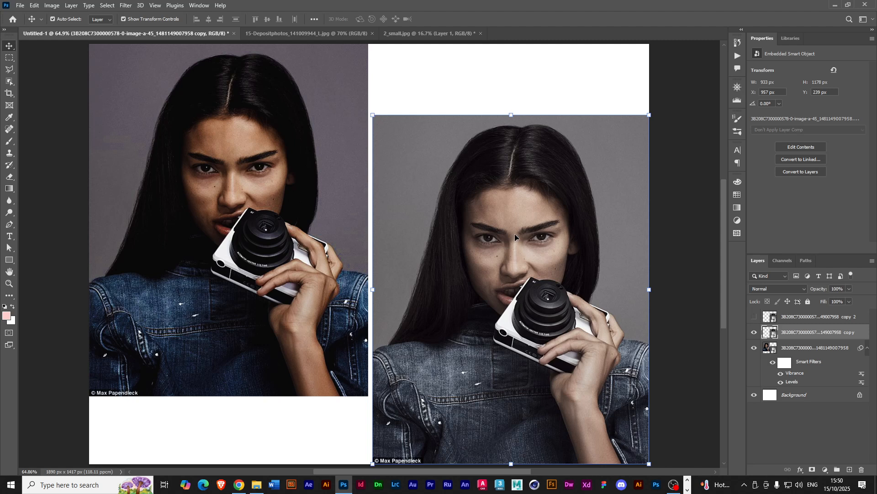
Open the Camera Raw Filter on the portrait copy and show side-by-side before and after views framed on the portrait.
left_click(125, 6)
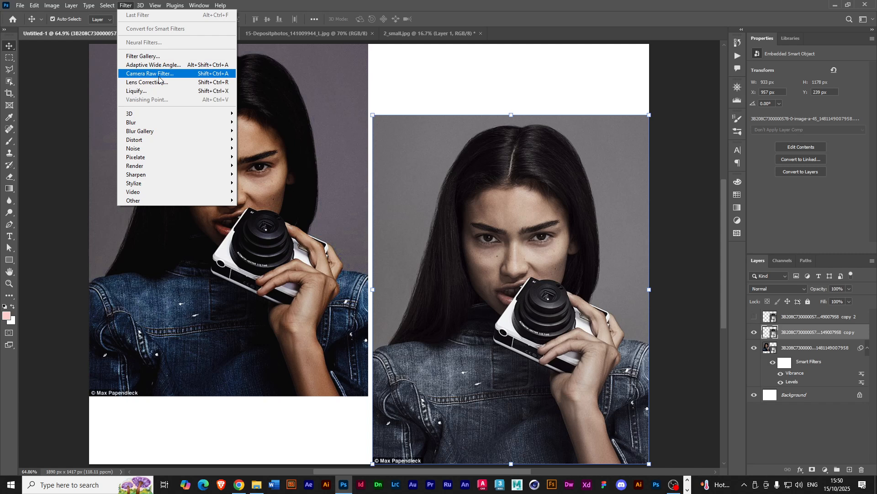
left_click(158, 74)
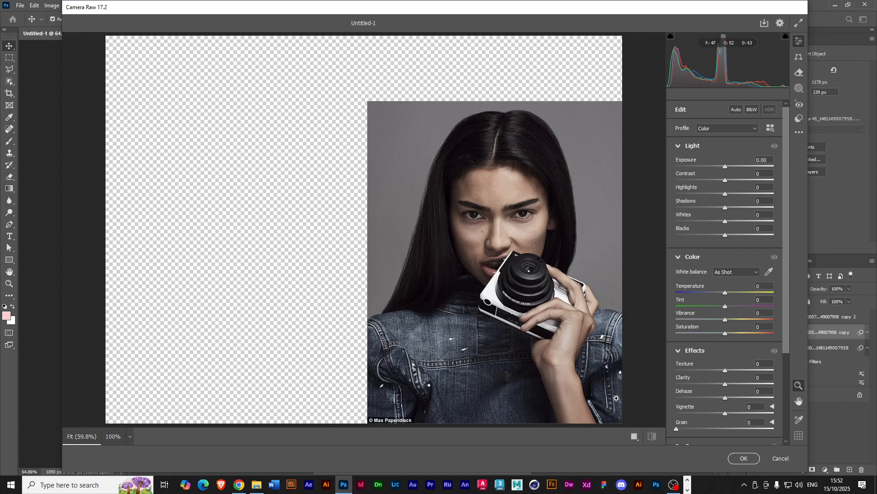
left_click(633, 438)
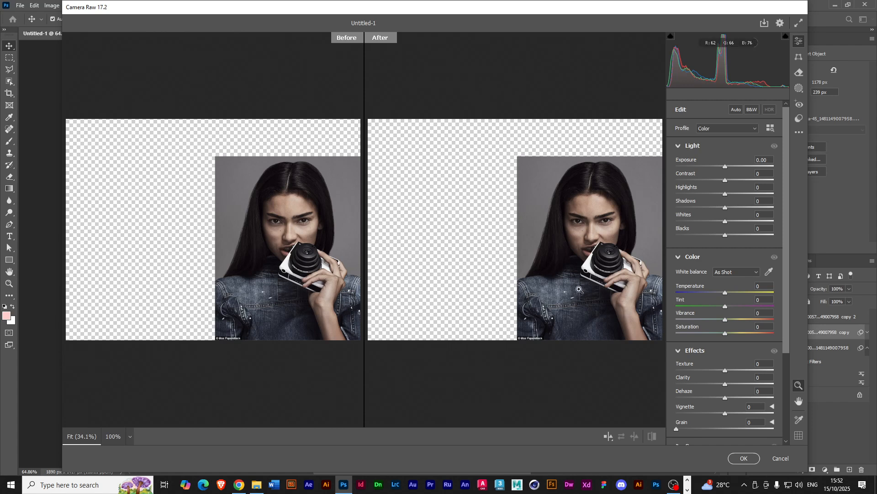
left_click_drag(538, 233, 567, 260)
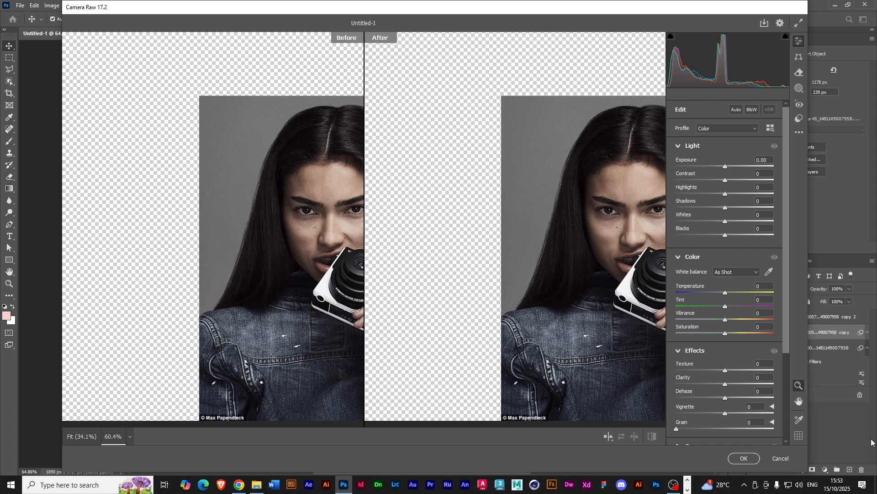
left_click_drag(589, 339, 503, 346)
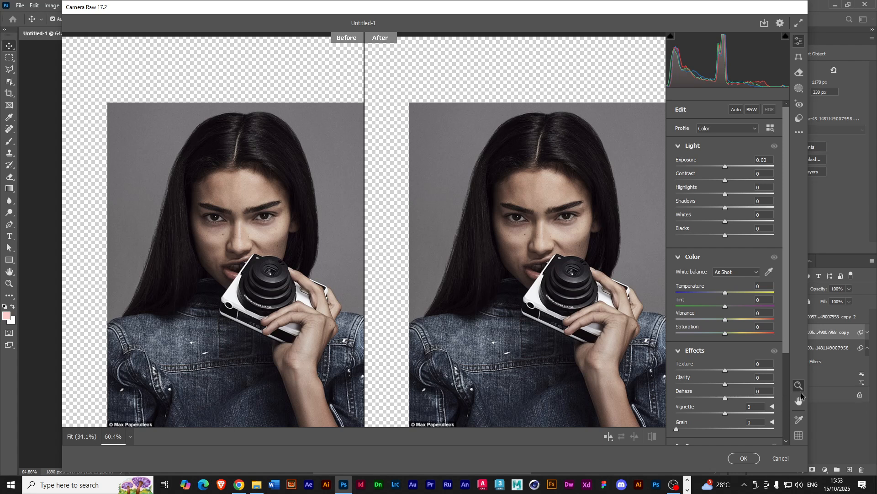
Show and hide the preview's grid overlay, and collapse the Light, Color and Effects adjustment groups.
left_click(800, 437)
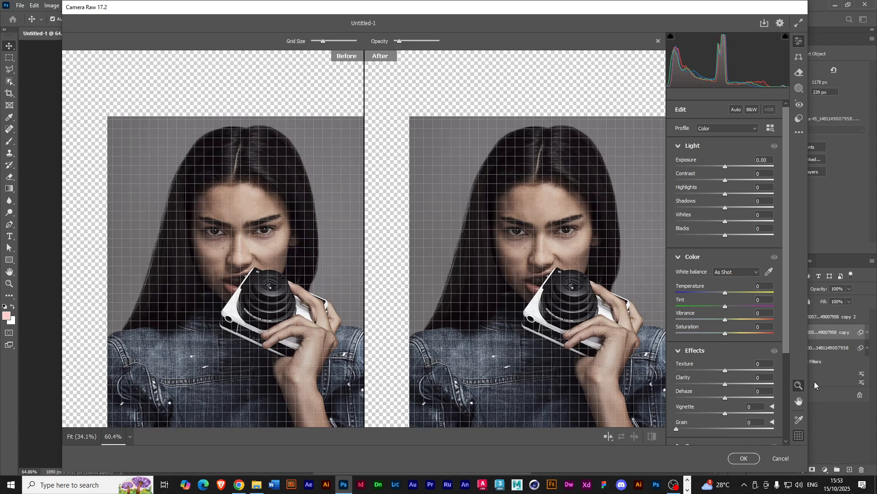
left_click(799, 437)
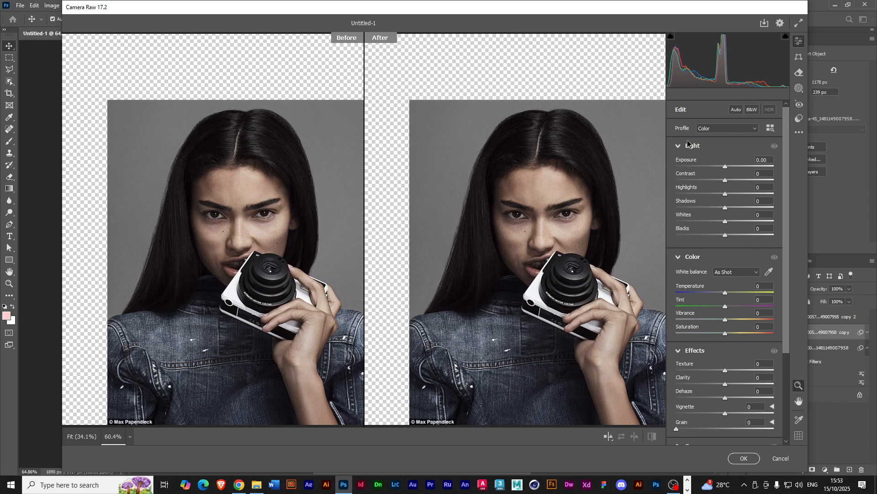
left_click(677, 145)
left_click(679, 165)
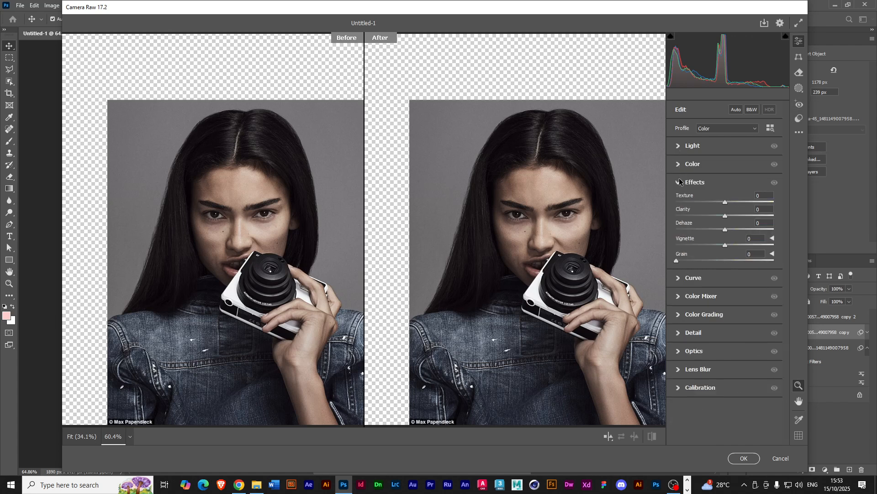
left_click(679, 183)
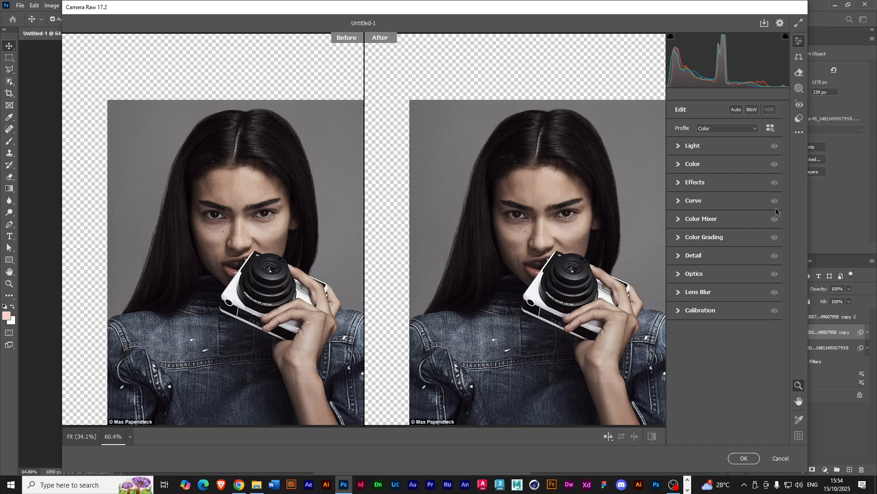
Expand the Light and Color groups and set contrast to +45, shadows to -30, whites to -2 and blacks to -19.
left_click(678, 146)
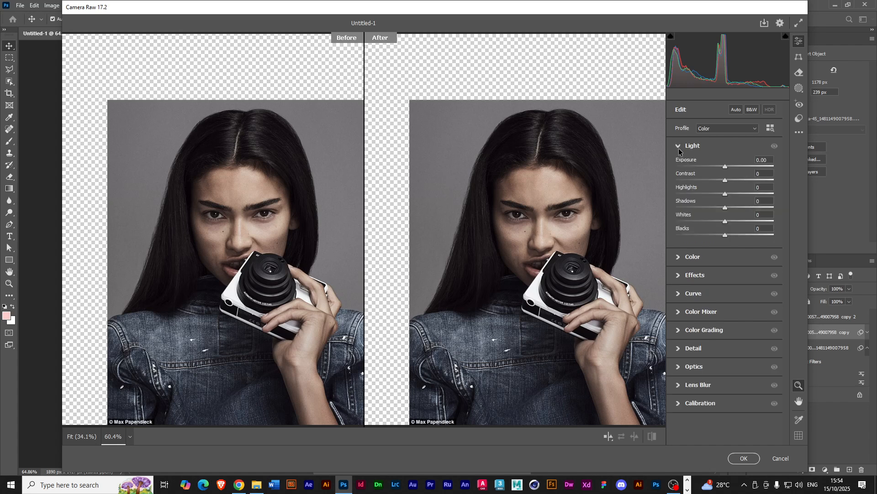
left_click(681, 260)
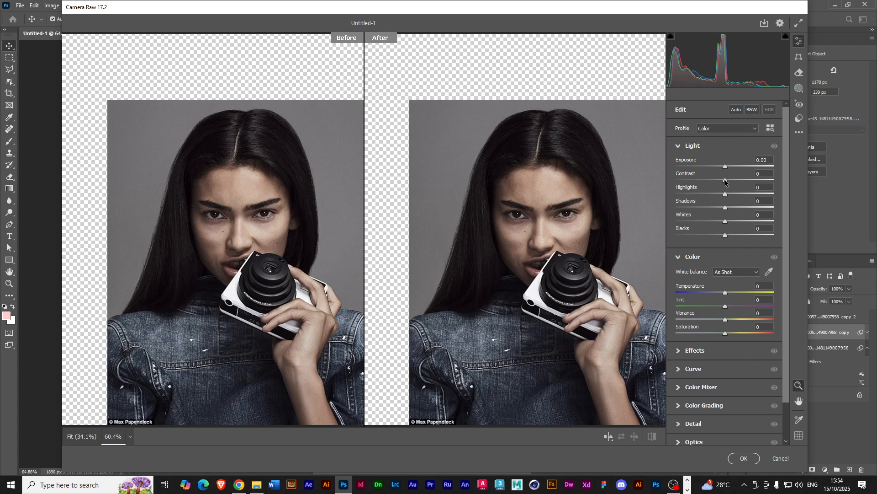
left_click_drag(725, 181, 750, 199)
left_click_drag(725, 235, 721, 209)
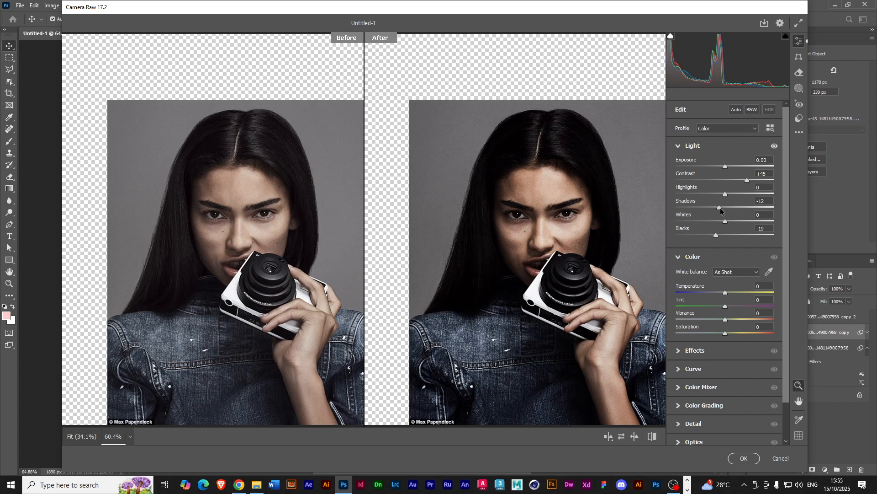
mouse_move(721, 210)
left_mouse_down()
mouse_move(711, 207)
mouse_move(733, 196)
mouse_move(729, 222)
mouse_move(753, 194)
mouse_move(742, 195)
mouse_move(757, 198)
mouse_move(718, 196)
mouse_move(759, 223)
mouse_move(723, 221)
left_mouse_up()
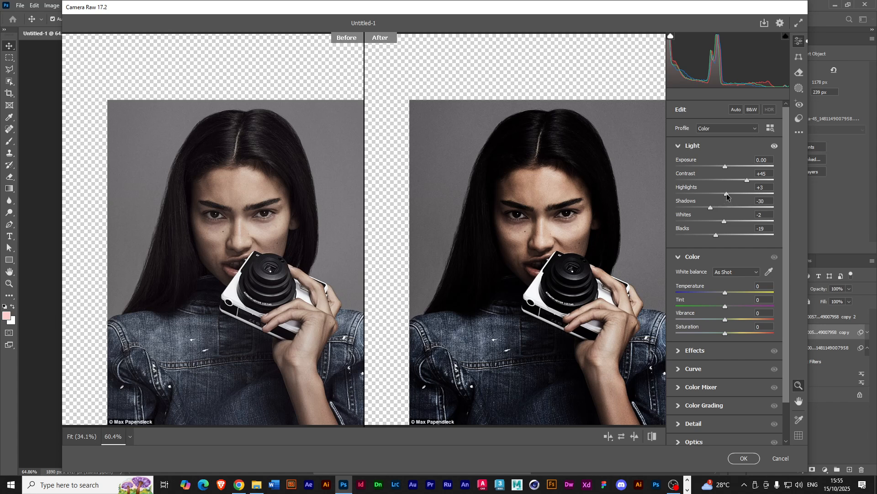
Refine the light settings to contrast +38, highlights +4, shadows -34, whites 0 and blacks -25.
left_click_drag(727, 193, 707, 207)
left_click_drag(715, 235, 712, 235)
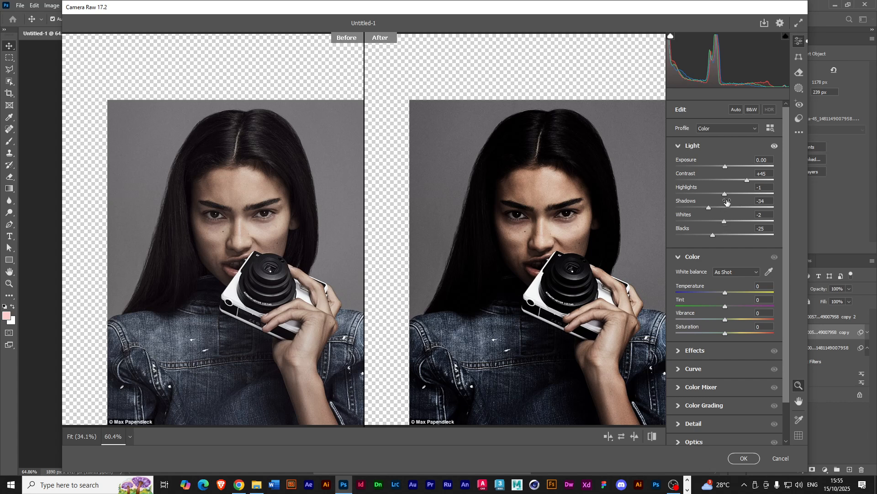
left_click_drag(723, 193, 751, 179)
left_click_drag(726, 221, 726, 193)
left_click_drag(750, 181, 745, 177)
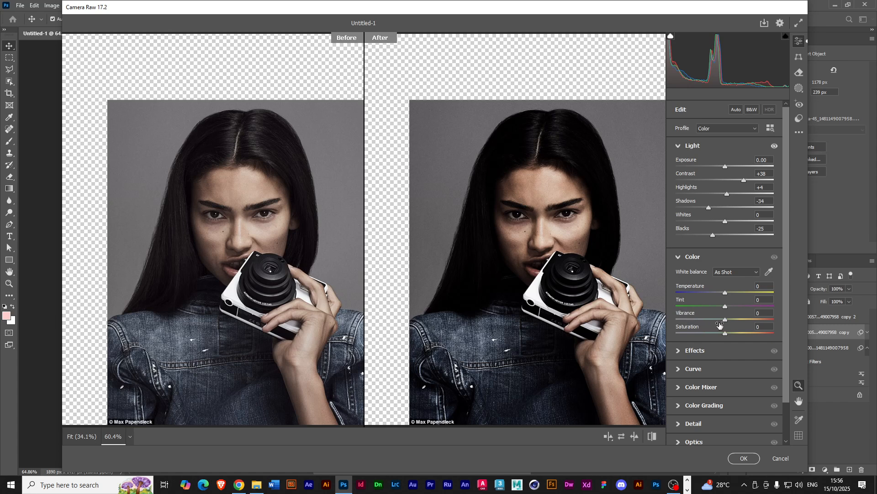
Set the portrait copy's vibrance to +88 and its color temperature to -2.
left_click_drag(726, 320, 776, 330)
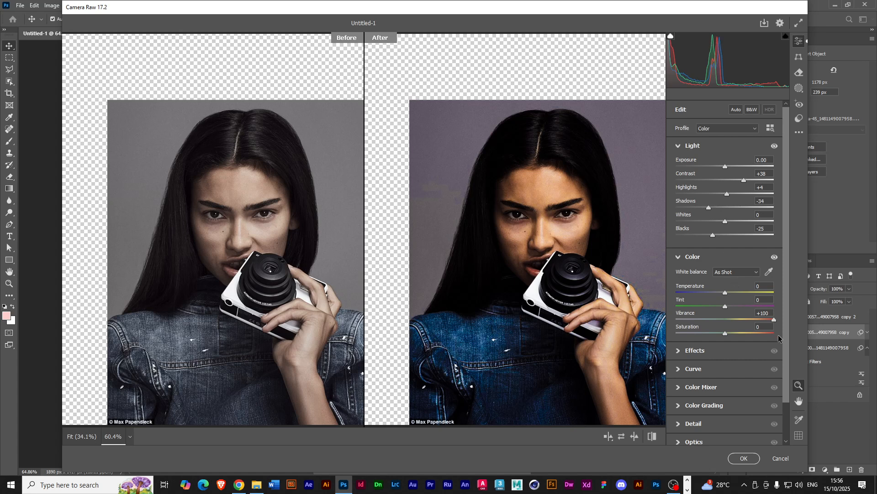
left_click_drag(774, 320, 767, 321)
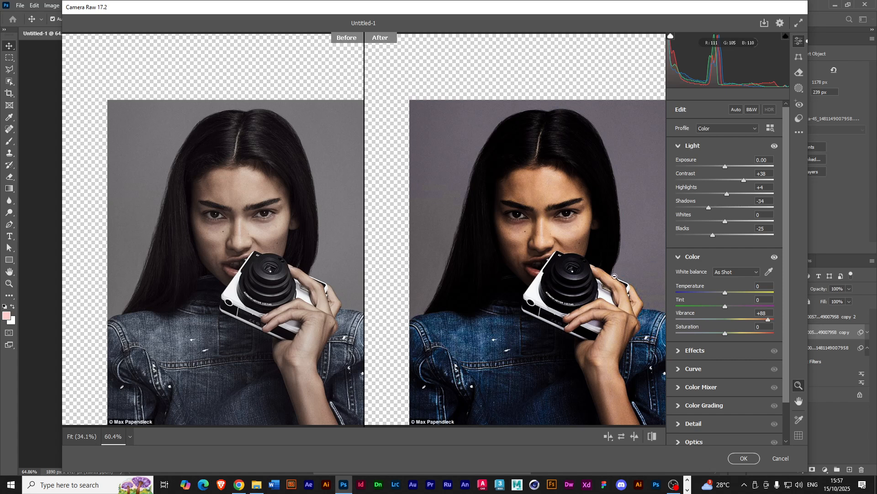
left_click_drag(725, 295, 724, 297)
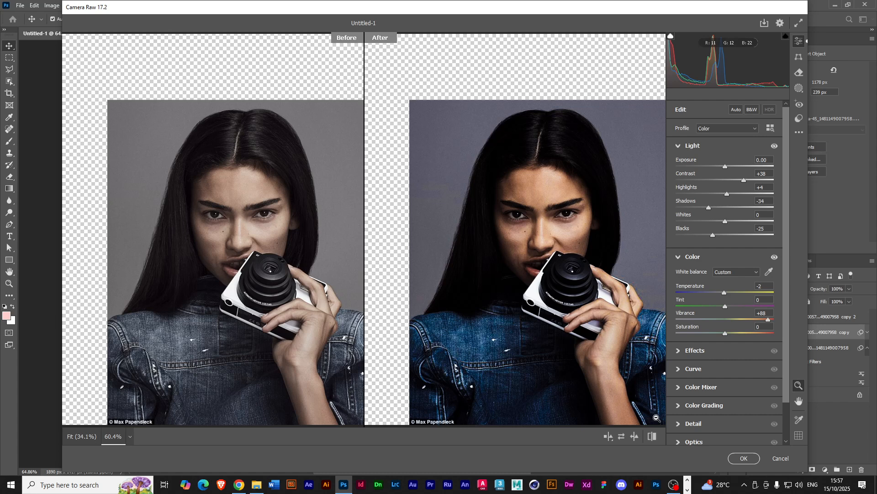
Expand the Effects group, try texture at -100 and clarity at -39, and return the texture to 0.
left_click(679, 351)
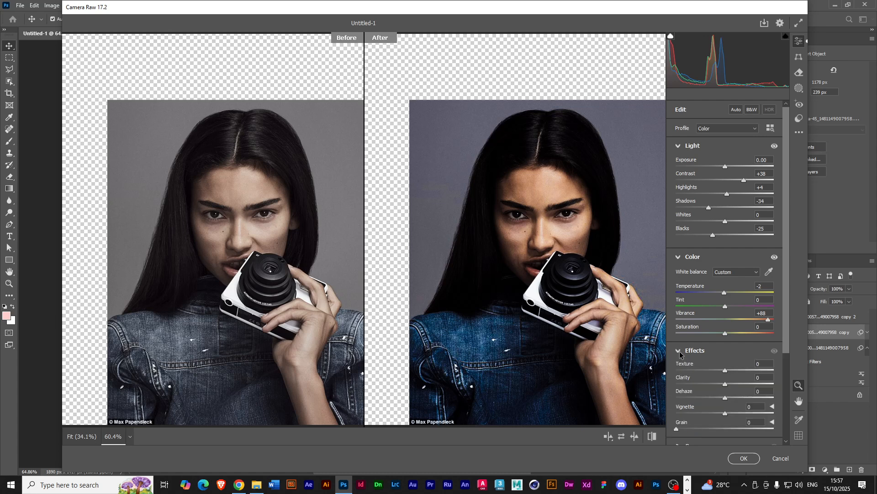
left_click(678, 351)
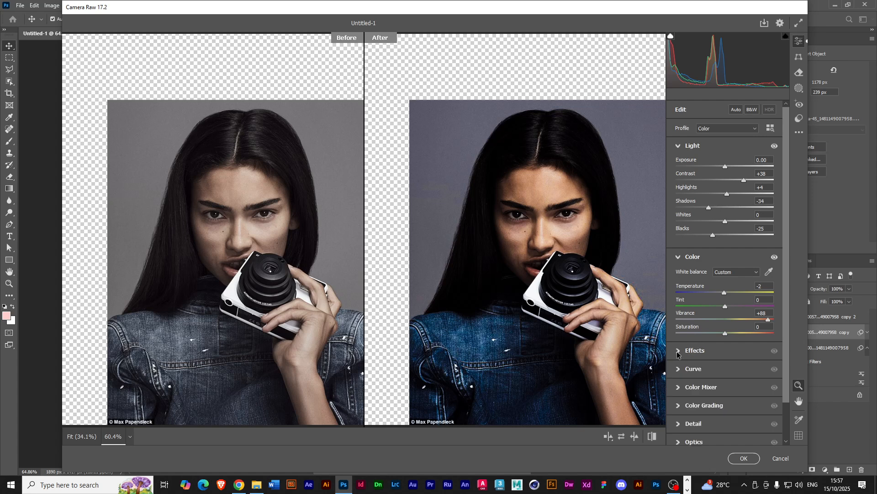
left_click(679, 352)
left_click_drag(786, 341, 789, 371)
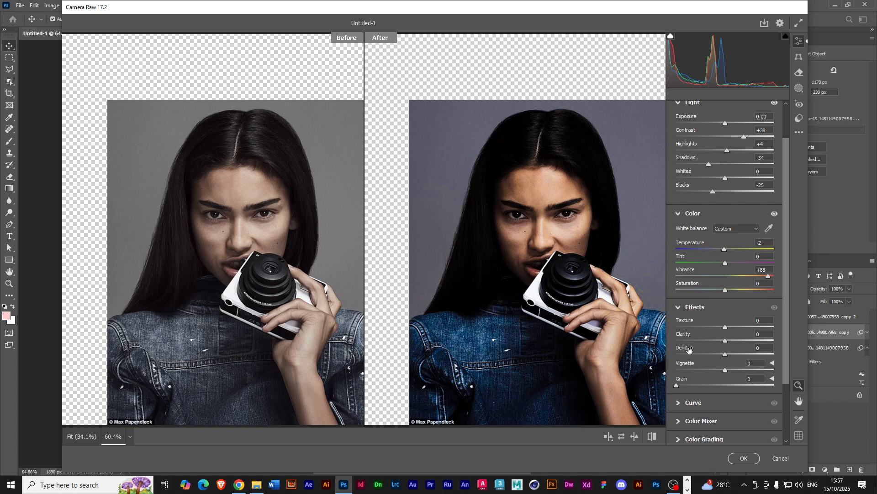
mouse_move(689, 350)
left_click_drag(726, 328, 676, 325)
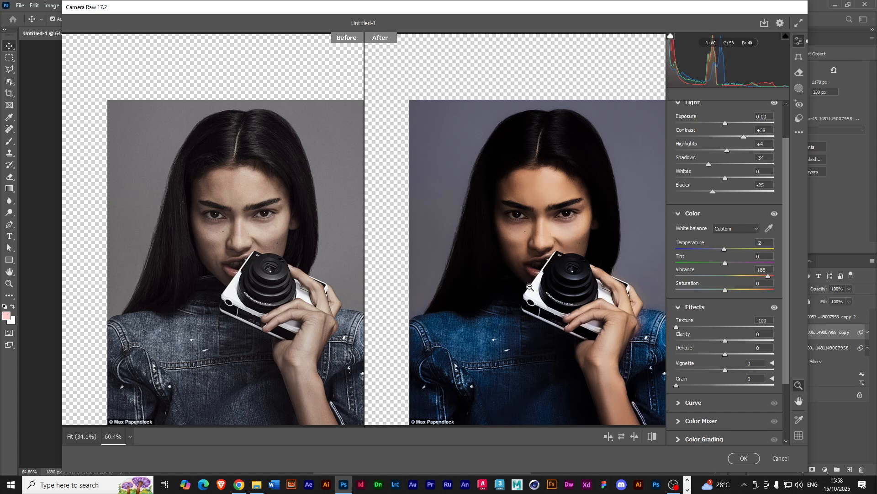
left_click_drag(725, 342, 705, 341)
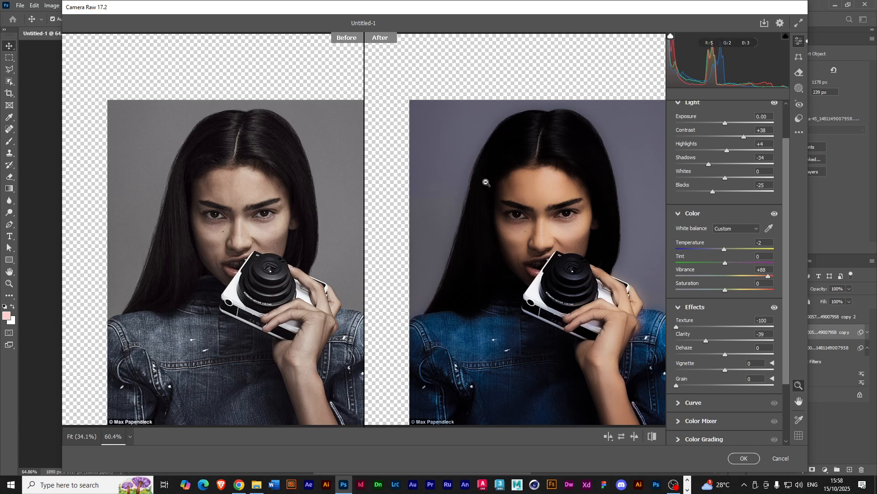
left_click_drag(677, 327, 721, 335)
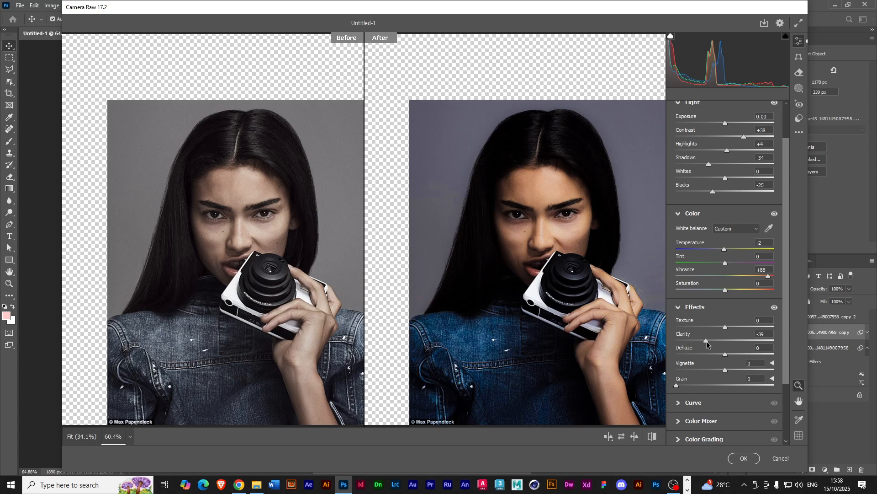
Set the portrait copy's clarity to +27, texture to -12 and vibrance to +93.
left_click_drag(706, 341, 740, 345)
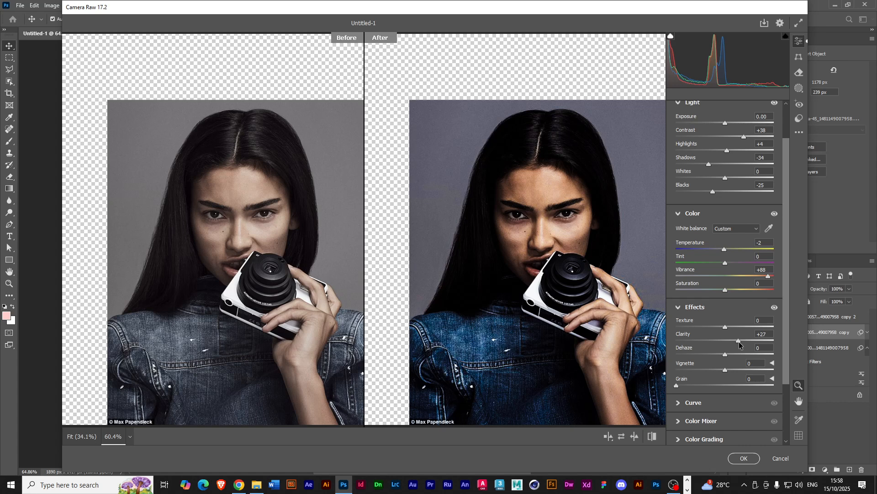
left_click_drag(725, 328, 719, 329)
left_click_drag(768, 277, 774, 280)
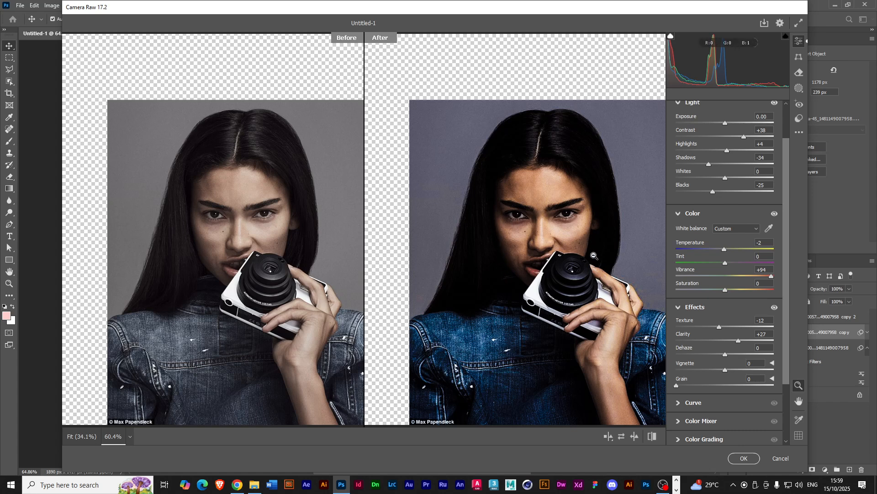
left_click(770, 276)
scroll(789, 388, "down", 3)
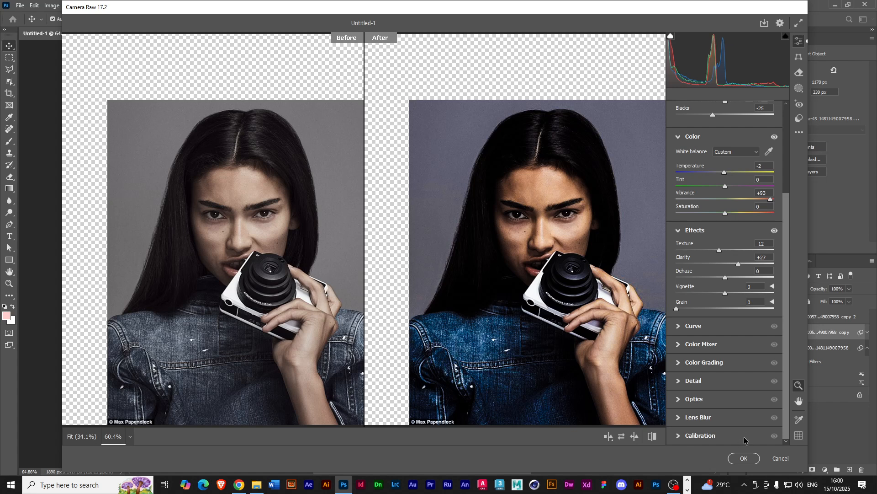
Apply the Camera Raw edits and show the hidden unedited duplicate over the portrait copy for comparison.
left_click(746, 459)
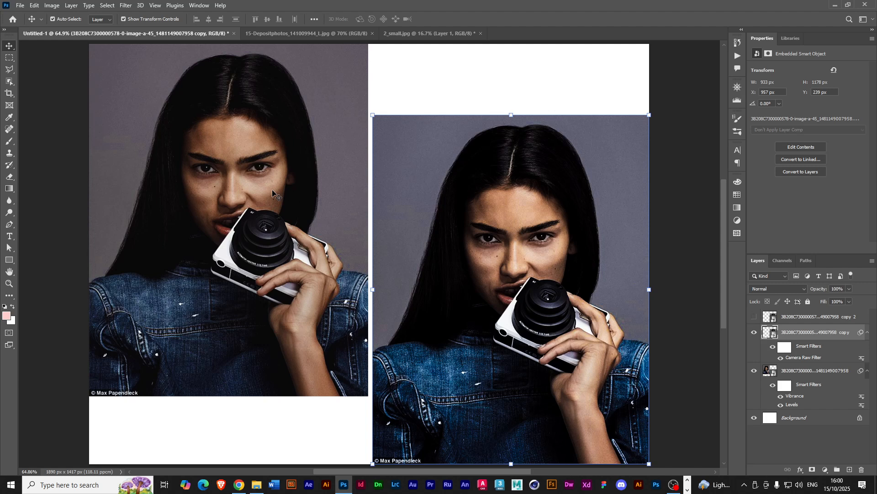
left_click(755, 318)
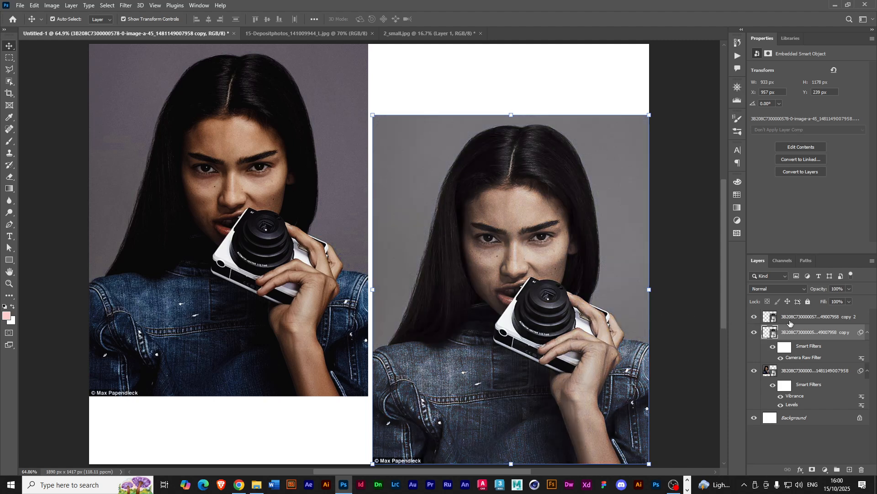
Toggle the visibility of the unedited top duplicate to compare it with the Camera Raw version, leaving the duplicate hidden.
left_click(785, 322)
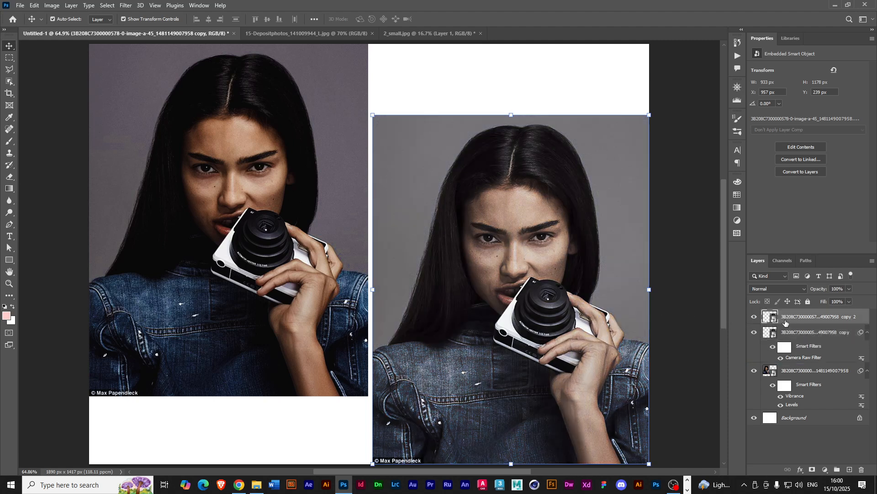
left_click(755, 318)
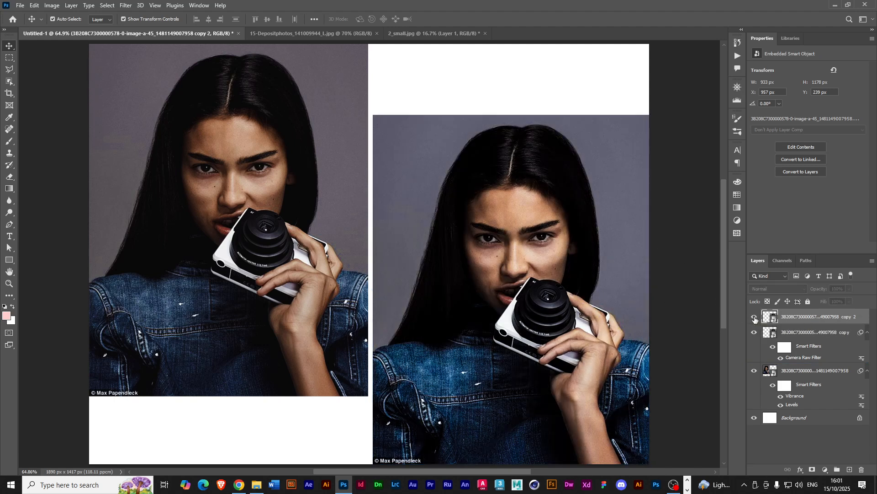
left_click(755, 318)
left_click(755, 317)
Open the black-hat portrait from the XD_pix folder as its own document, duplicate its background layer and fit the image on screen.
left_click(256, 484)
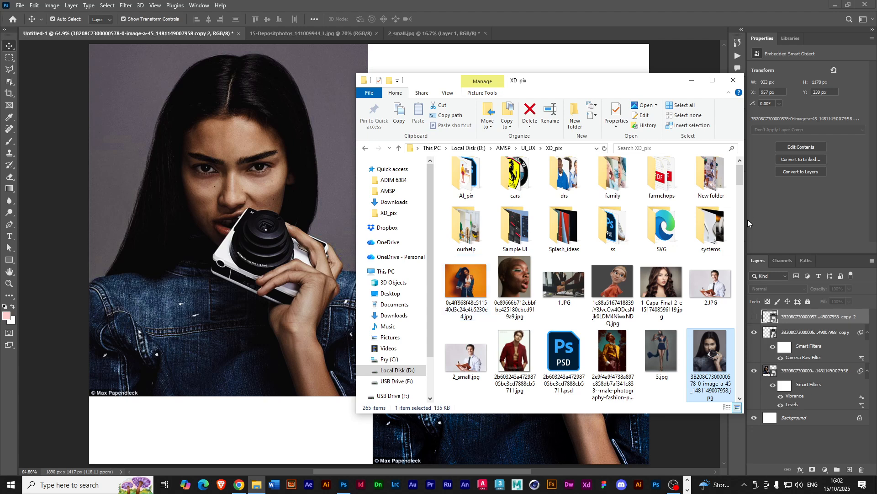
left_click_drag(741, 179, 735, 236)
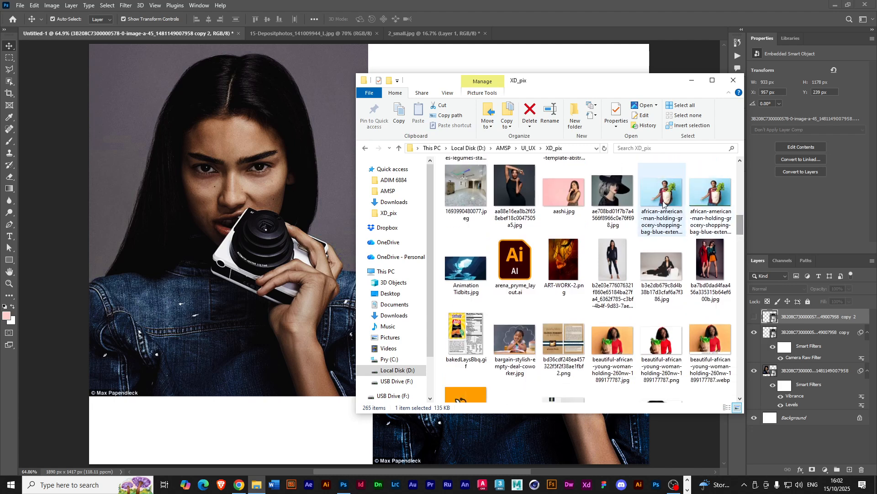
left_click(607, 191)
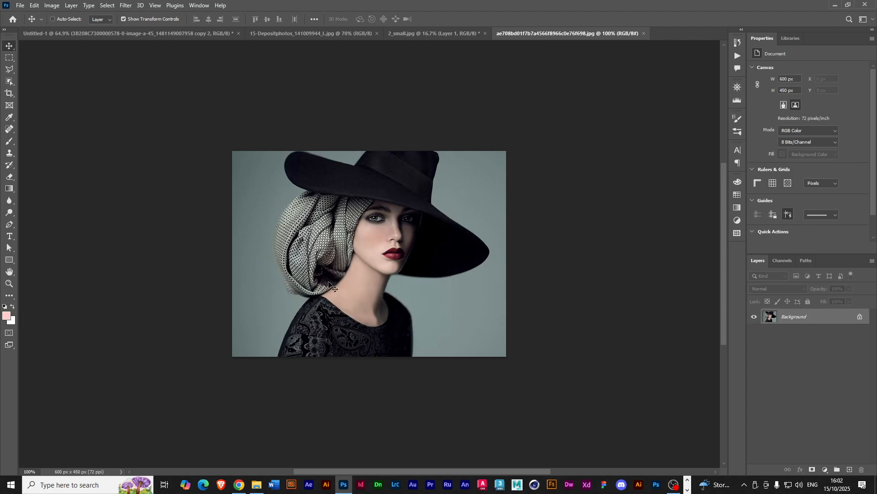
key("ctrl+j")
key("ctrl+0")
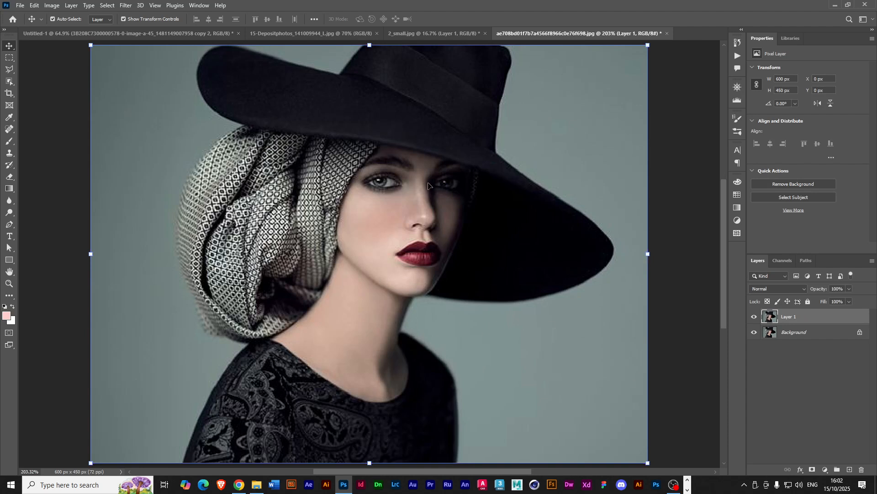
Apply a Levels adjustment to the hat portrait's duplicate layer with black input 21 and midtones about 0.91.
left_click(136, 34)
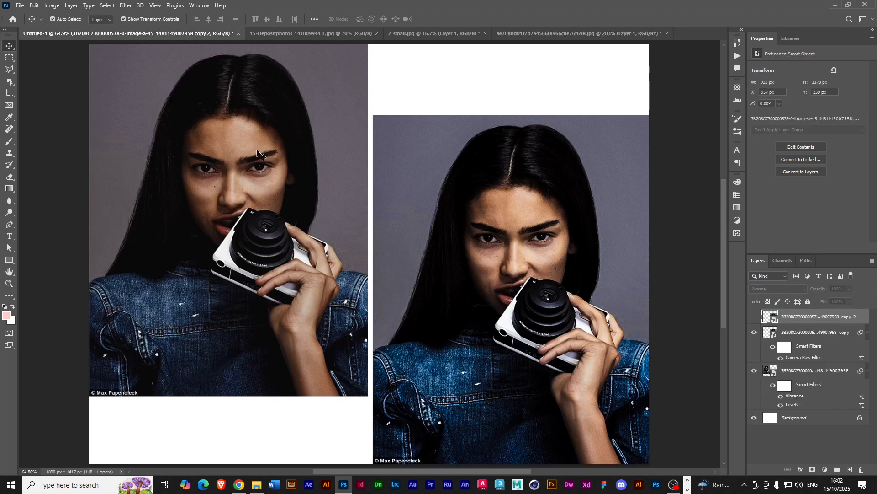
left_click(575, 33)
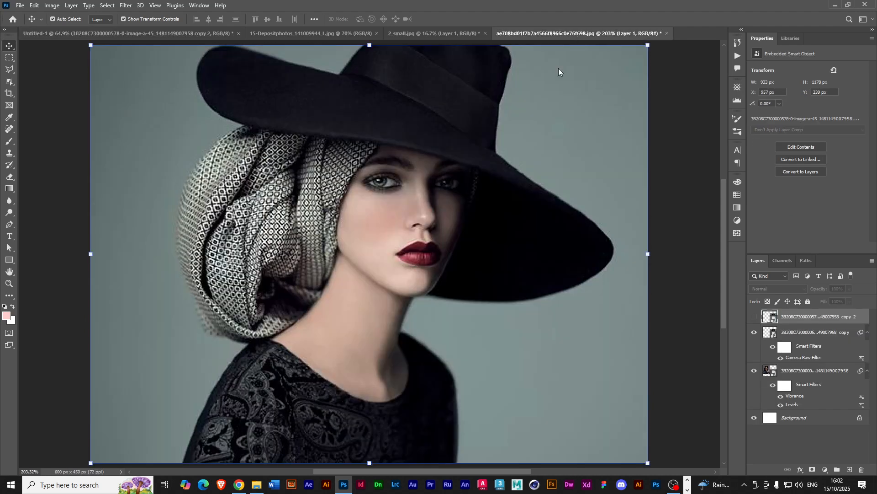
left_click(54, 6)
mouse_move(76, 29)
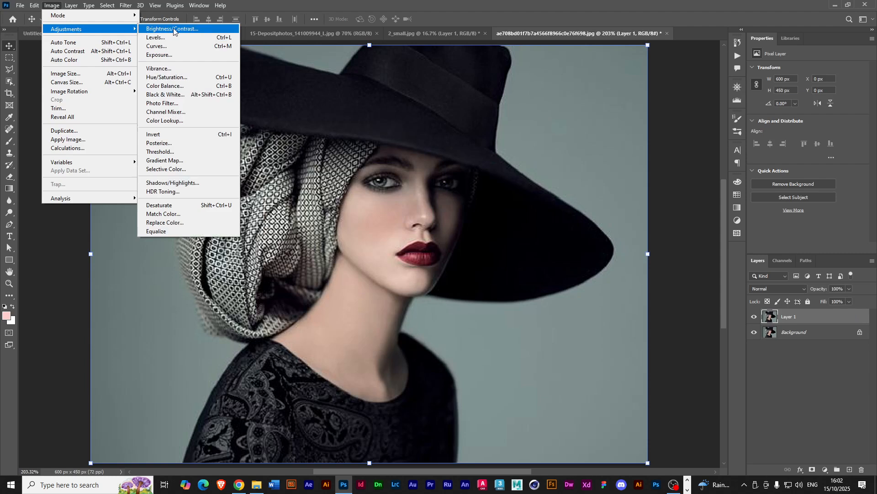
left_click(176, 38)
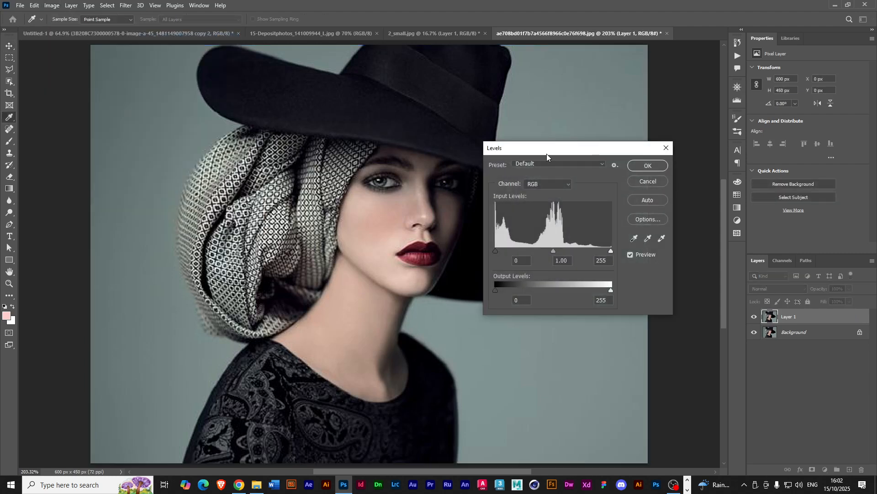
left_click_drag(496, 251, 504, 253)
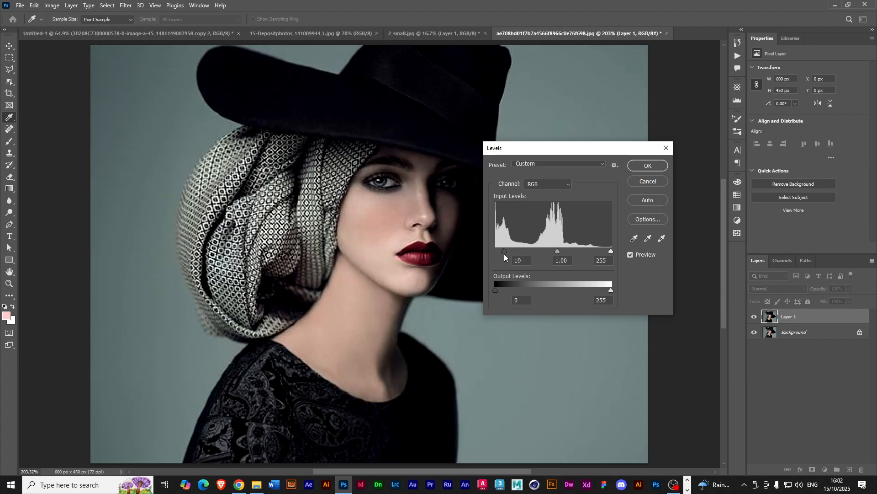
left_click(561, 252)
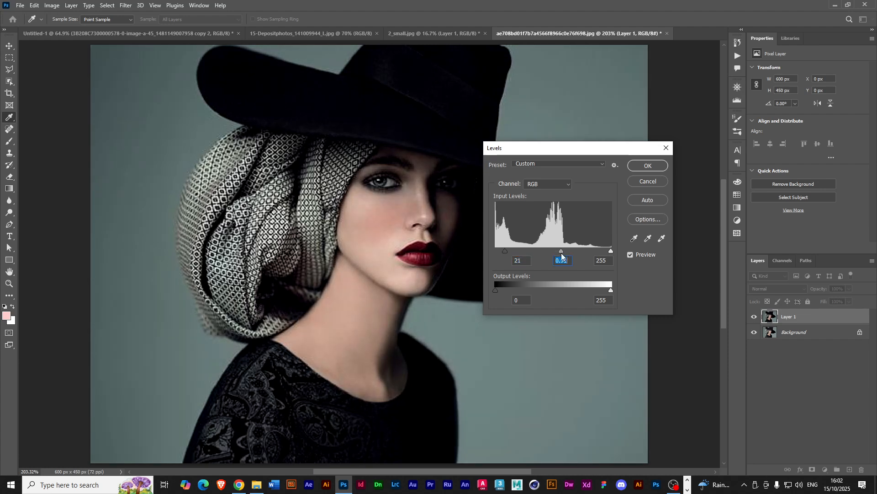
left_click(631, 168)
key("v")
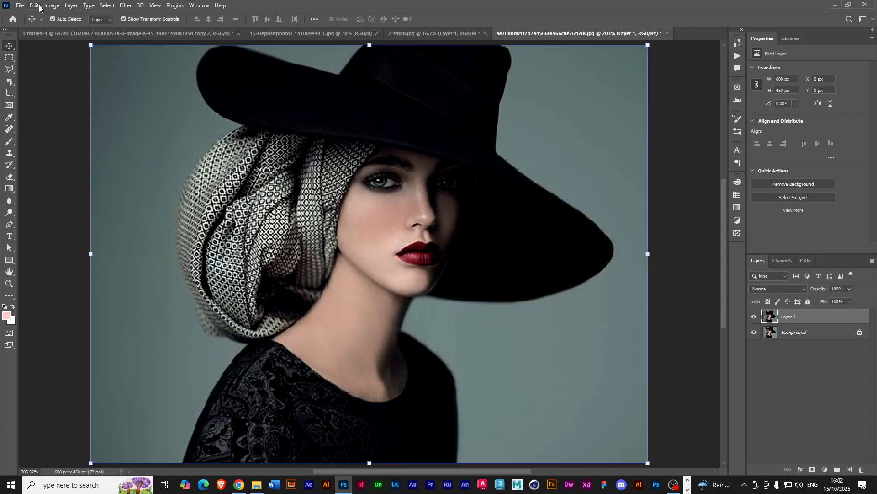
Apply a Vibrance adjustment of +100 to the hat portrait's duplicate layer.
left_click(53, 5)
mouse_move(59, 29)
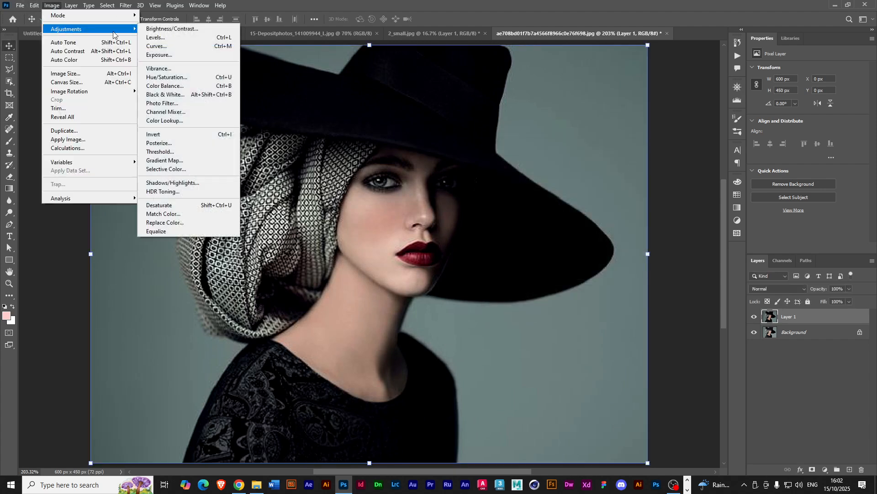
left_click(190, 71)
left_click_drag(414, 158, 436, 158)
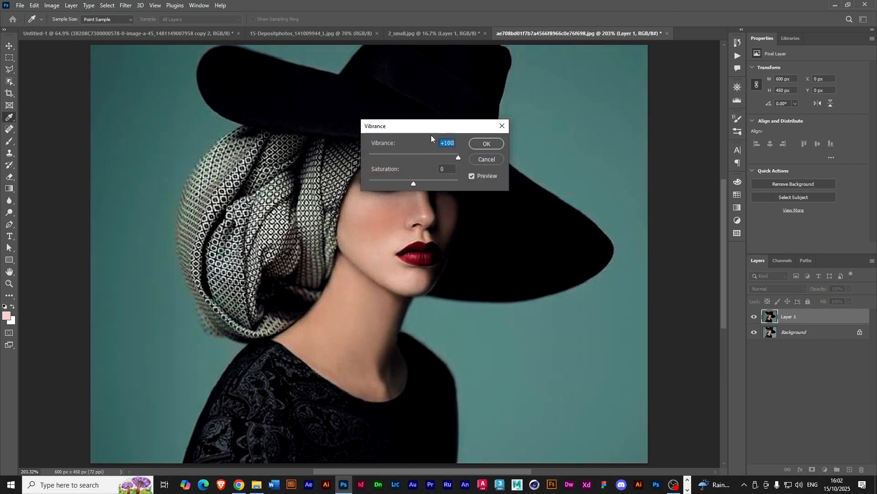
left_click_drag(416, 124, 446, 127)
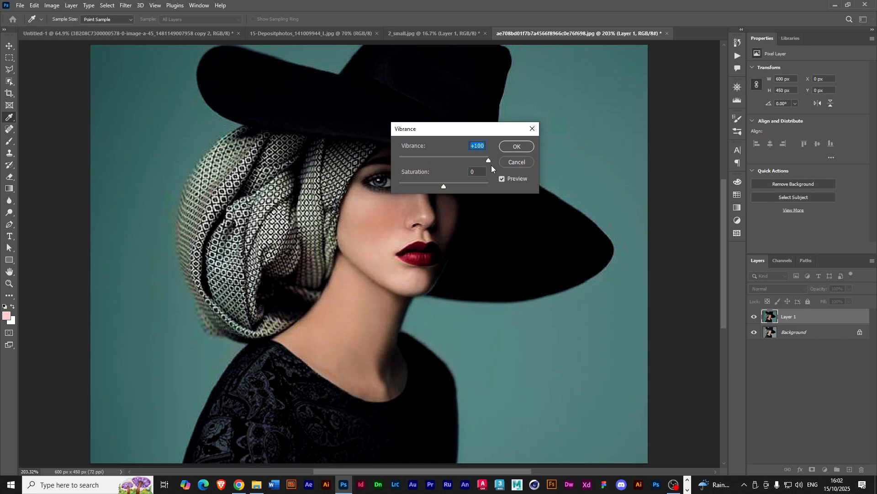
left_click(519, 147)
key("v")
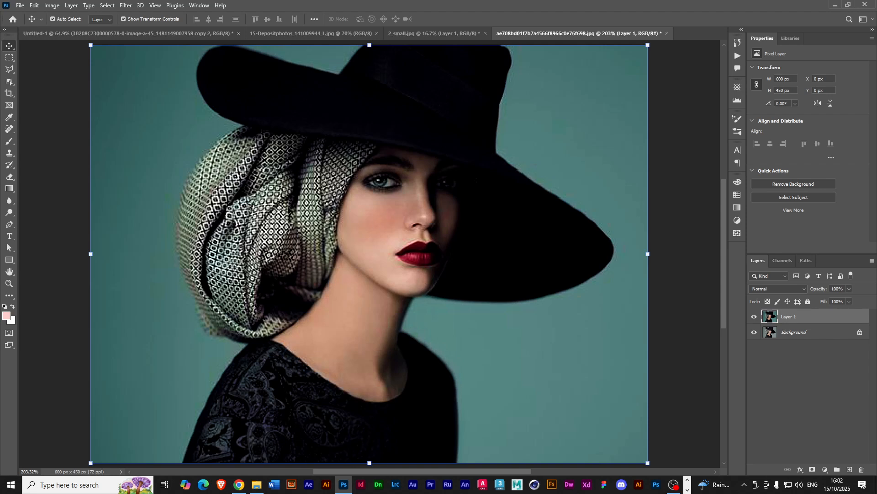
Switch between the camera portrait document and the hat portrait document to compare their color treatment.
left_click(128, 35)
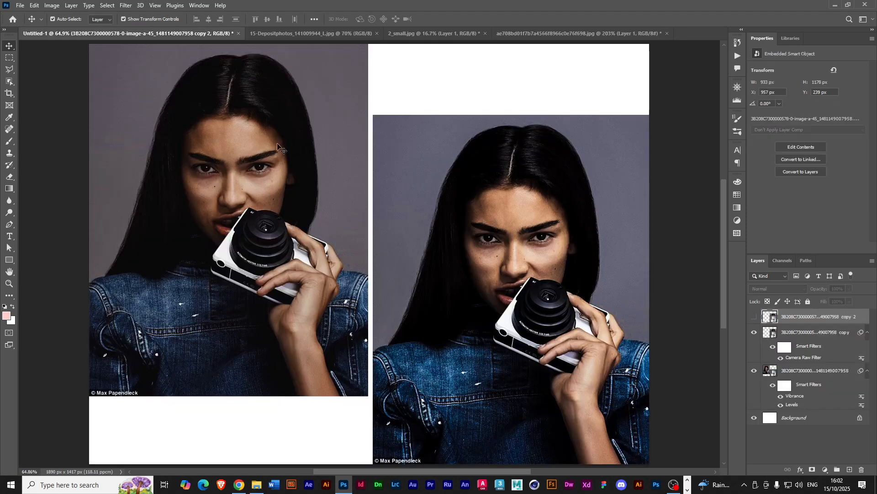
left_click(511, 34)
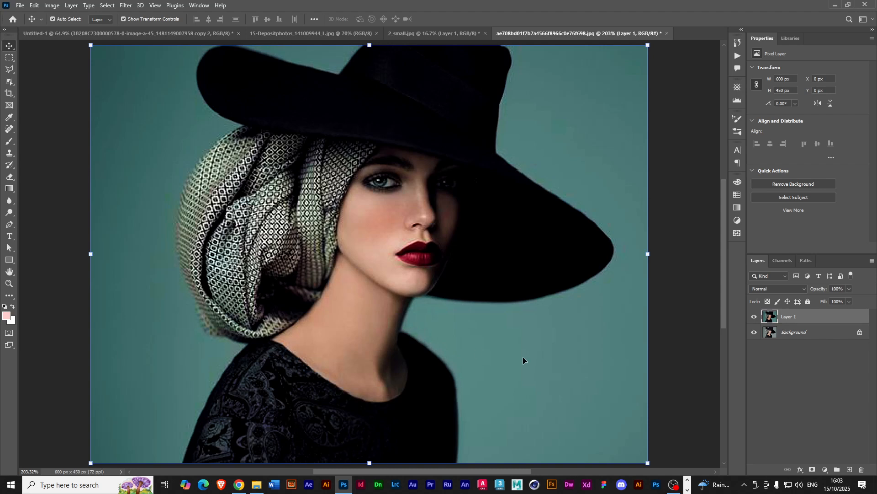
left_click(108, 34)
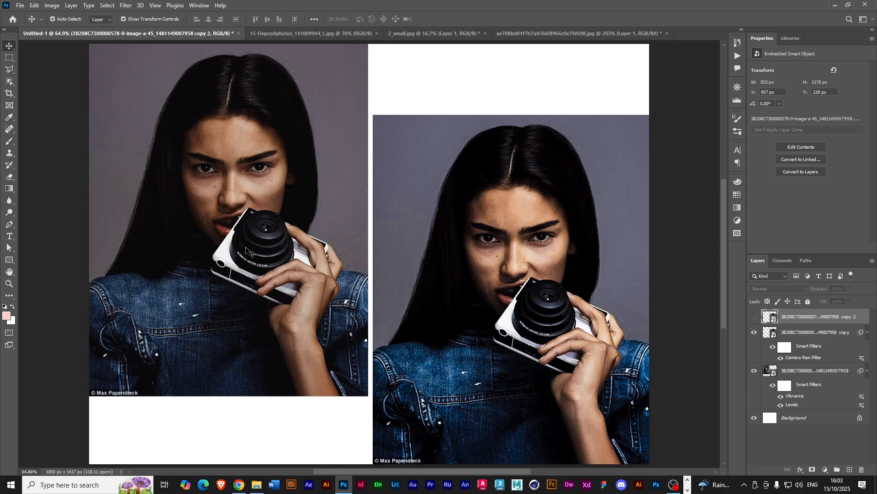
mouse_move(675, 486)
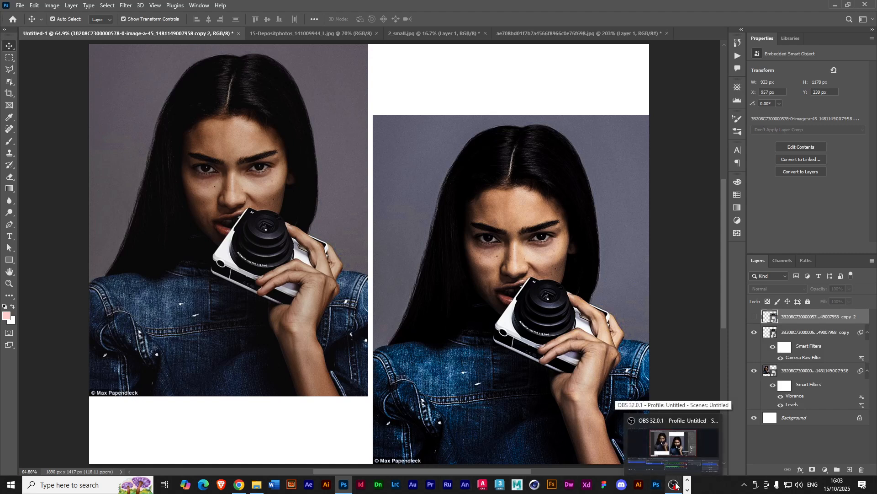
left_click(675, 485)
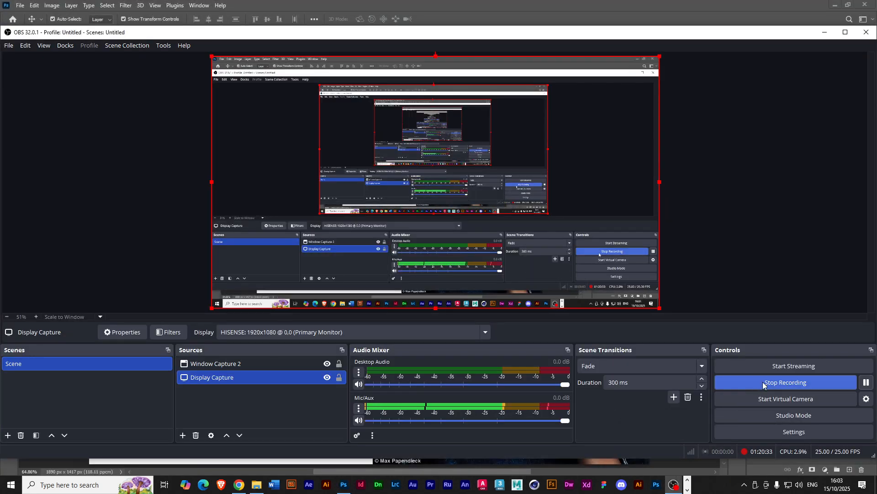